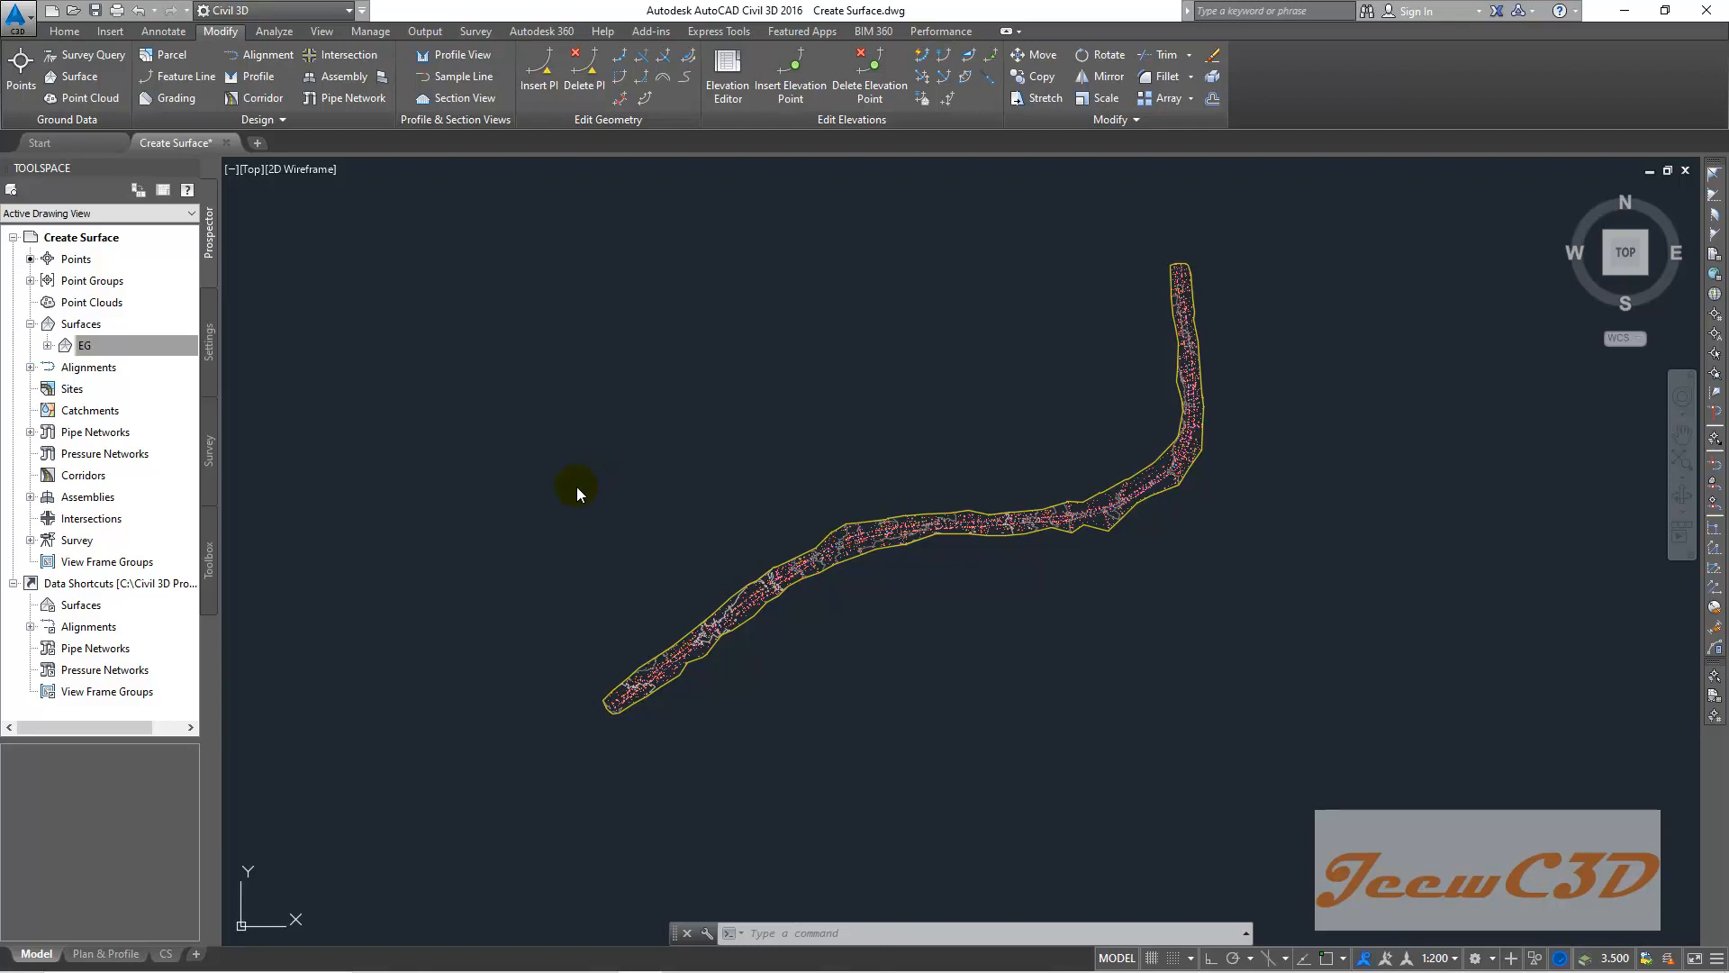
Save the current drawing as a new file named Add Breaklines in the CE 760 Civil 3D folder.
{"action": "middle_click_drag", "start_coordinate": [584, 513], "coordinate": [709, 471]}
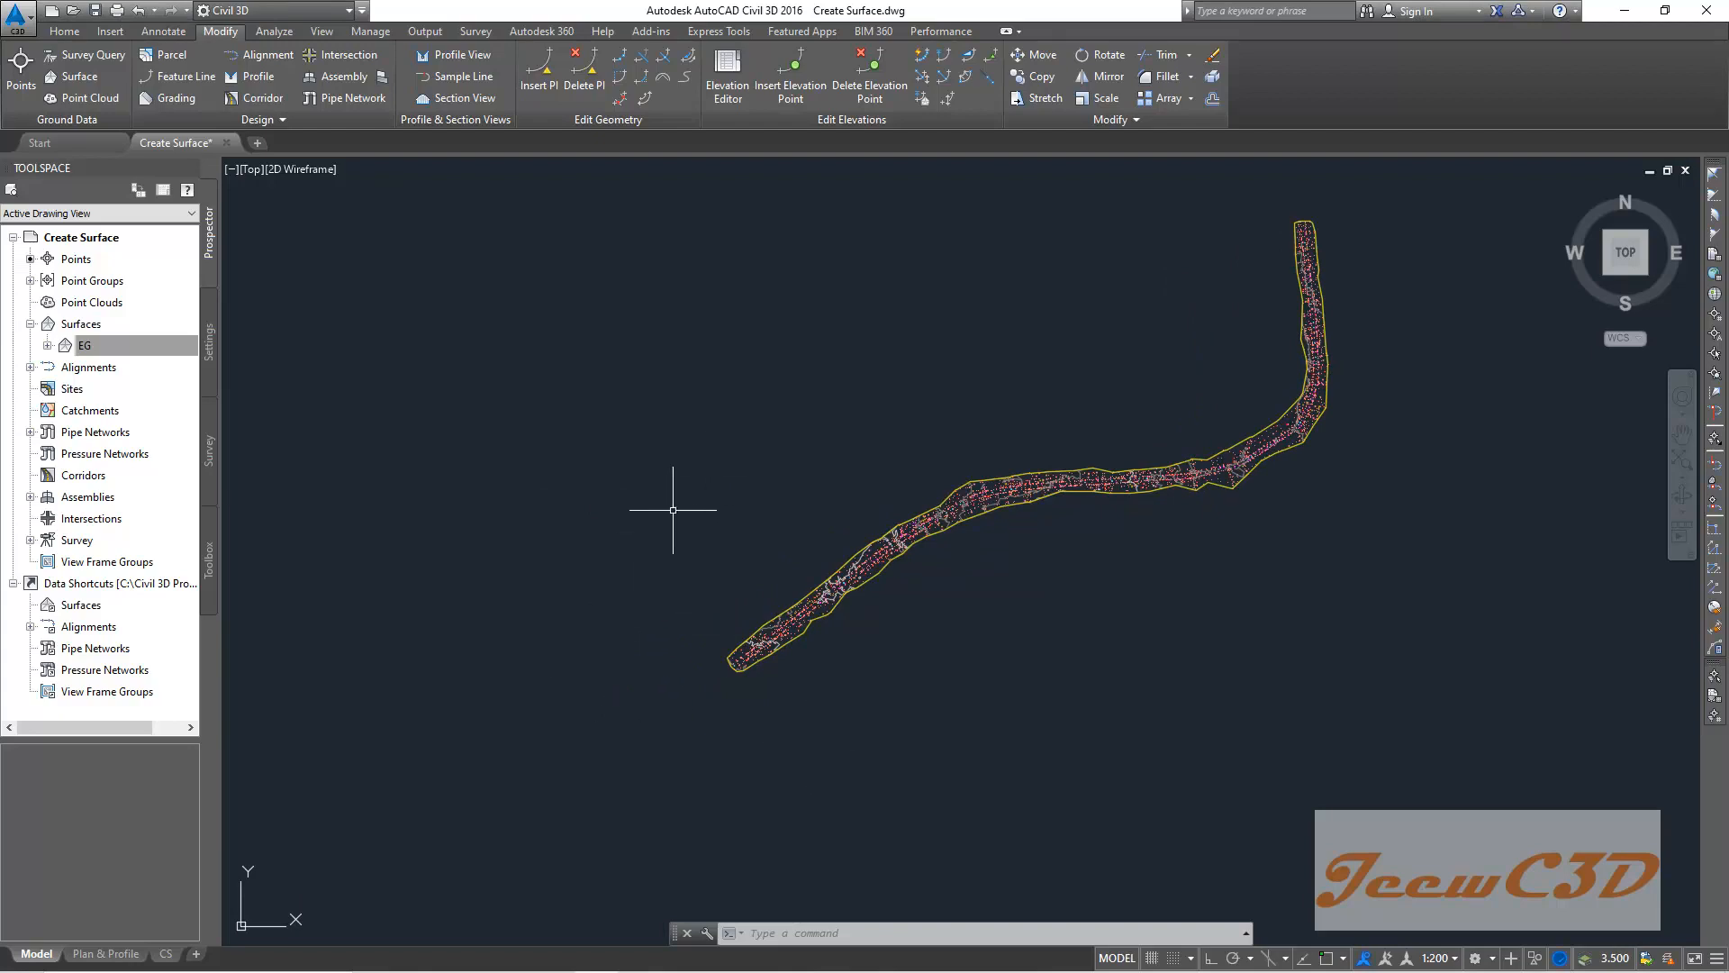
{"action": "left_click", "coordinate": [13, 18]}
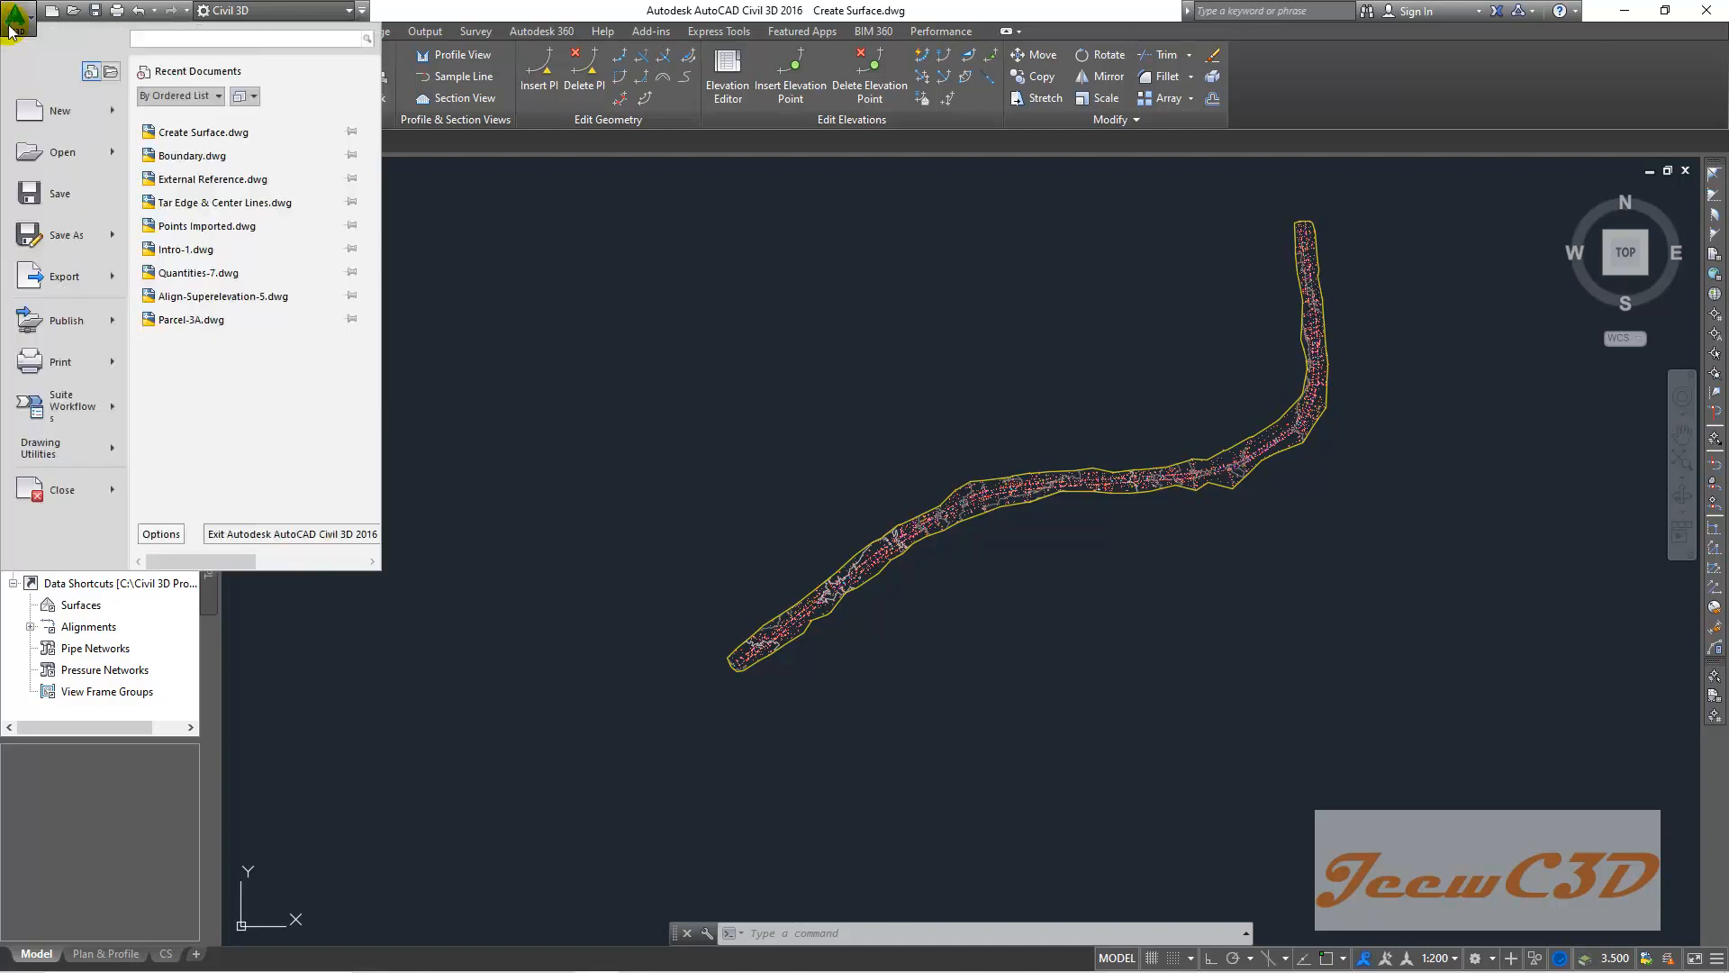
{"action": "left_click", "coordinate": [65, 236]}
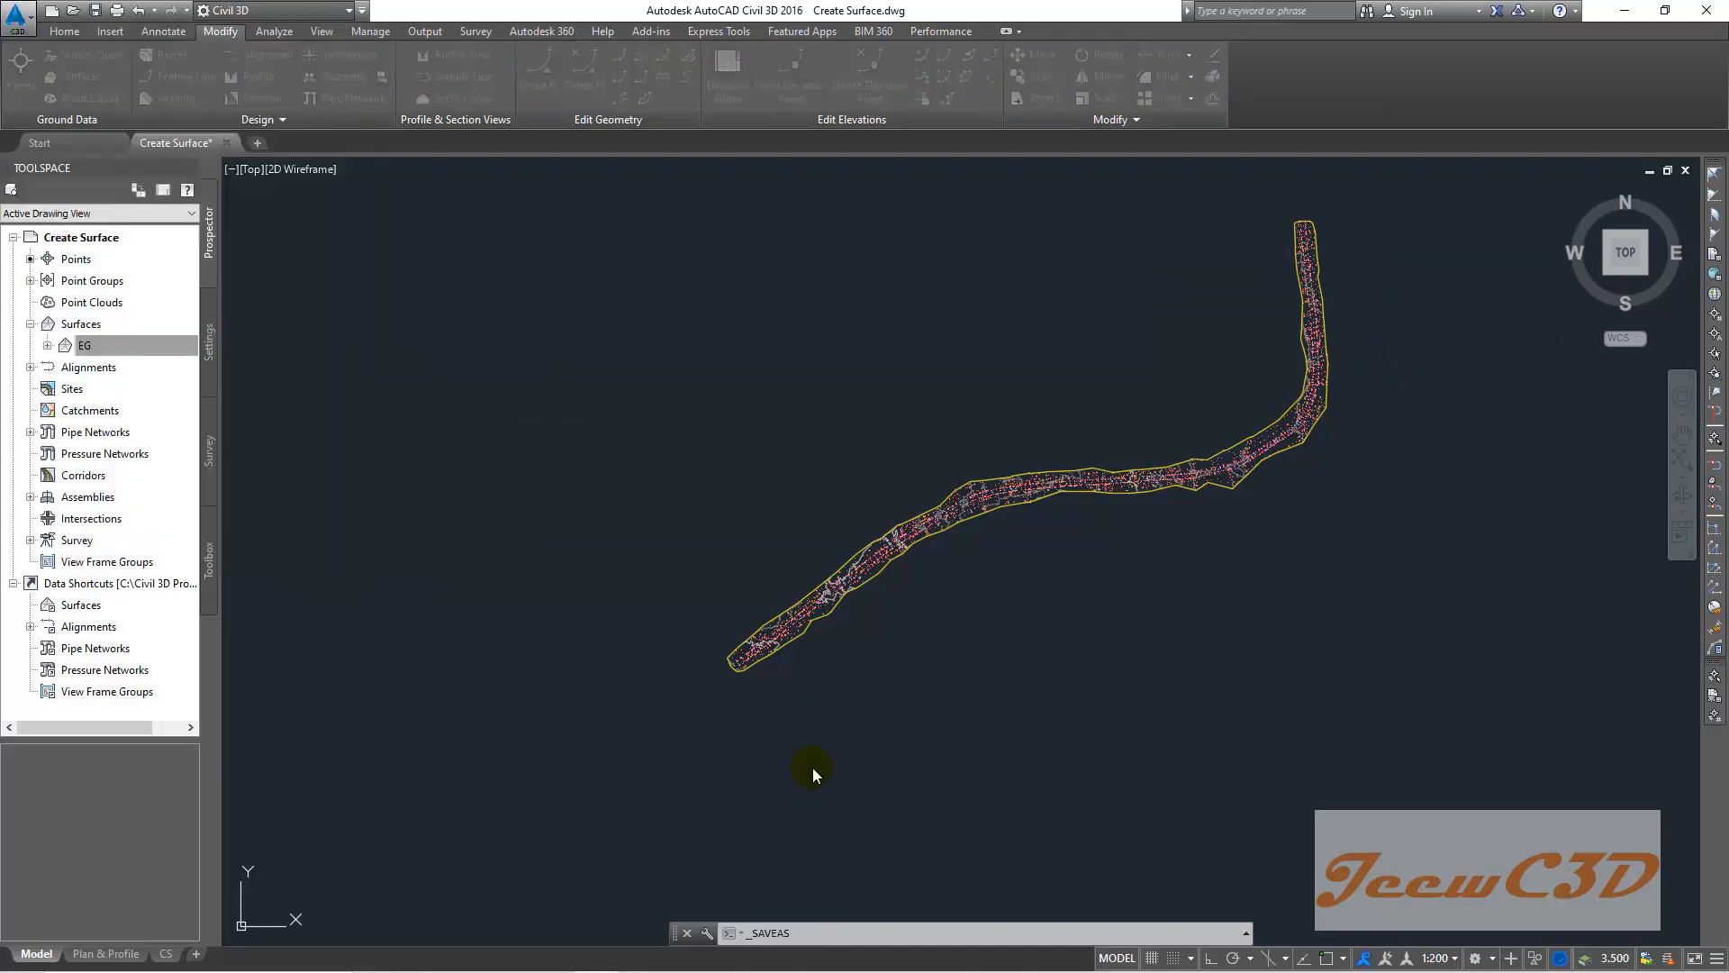
{"action": "type", "text": "Add "}
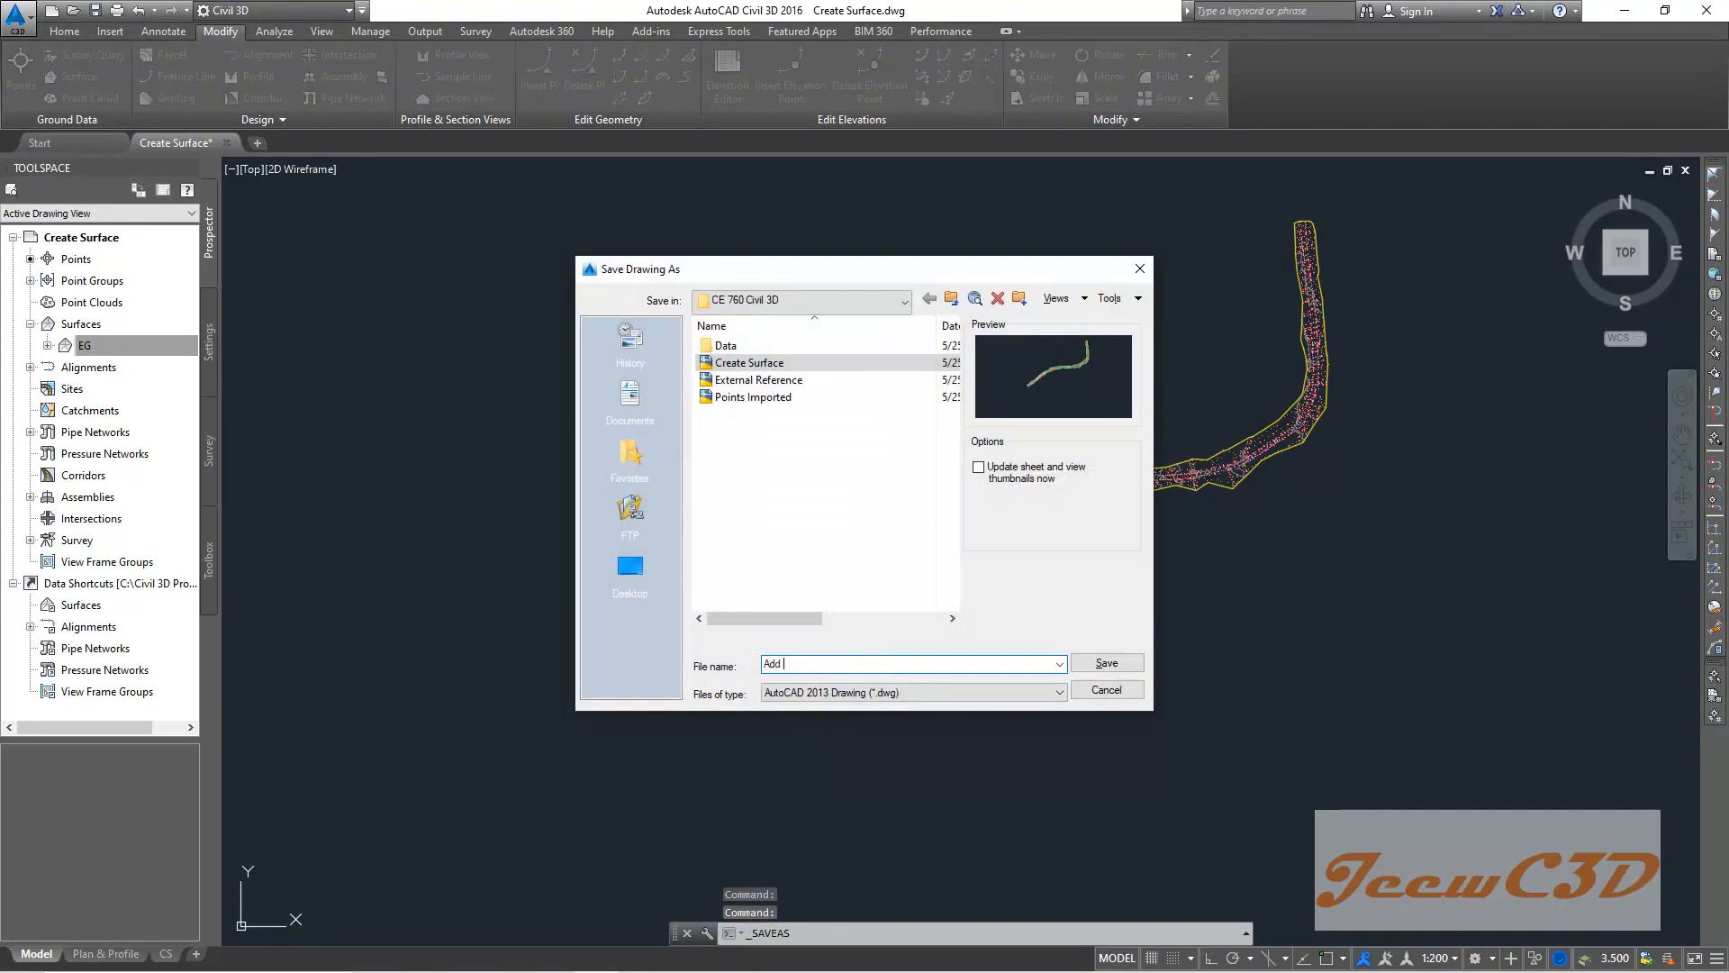
{"action": "type", "text": "Breaklines"}
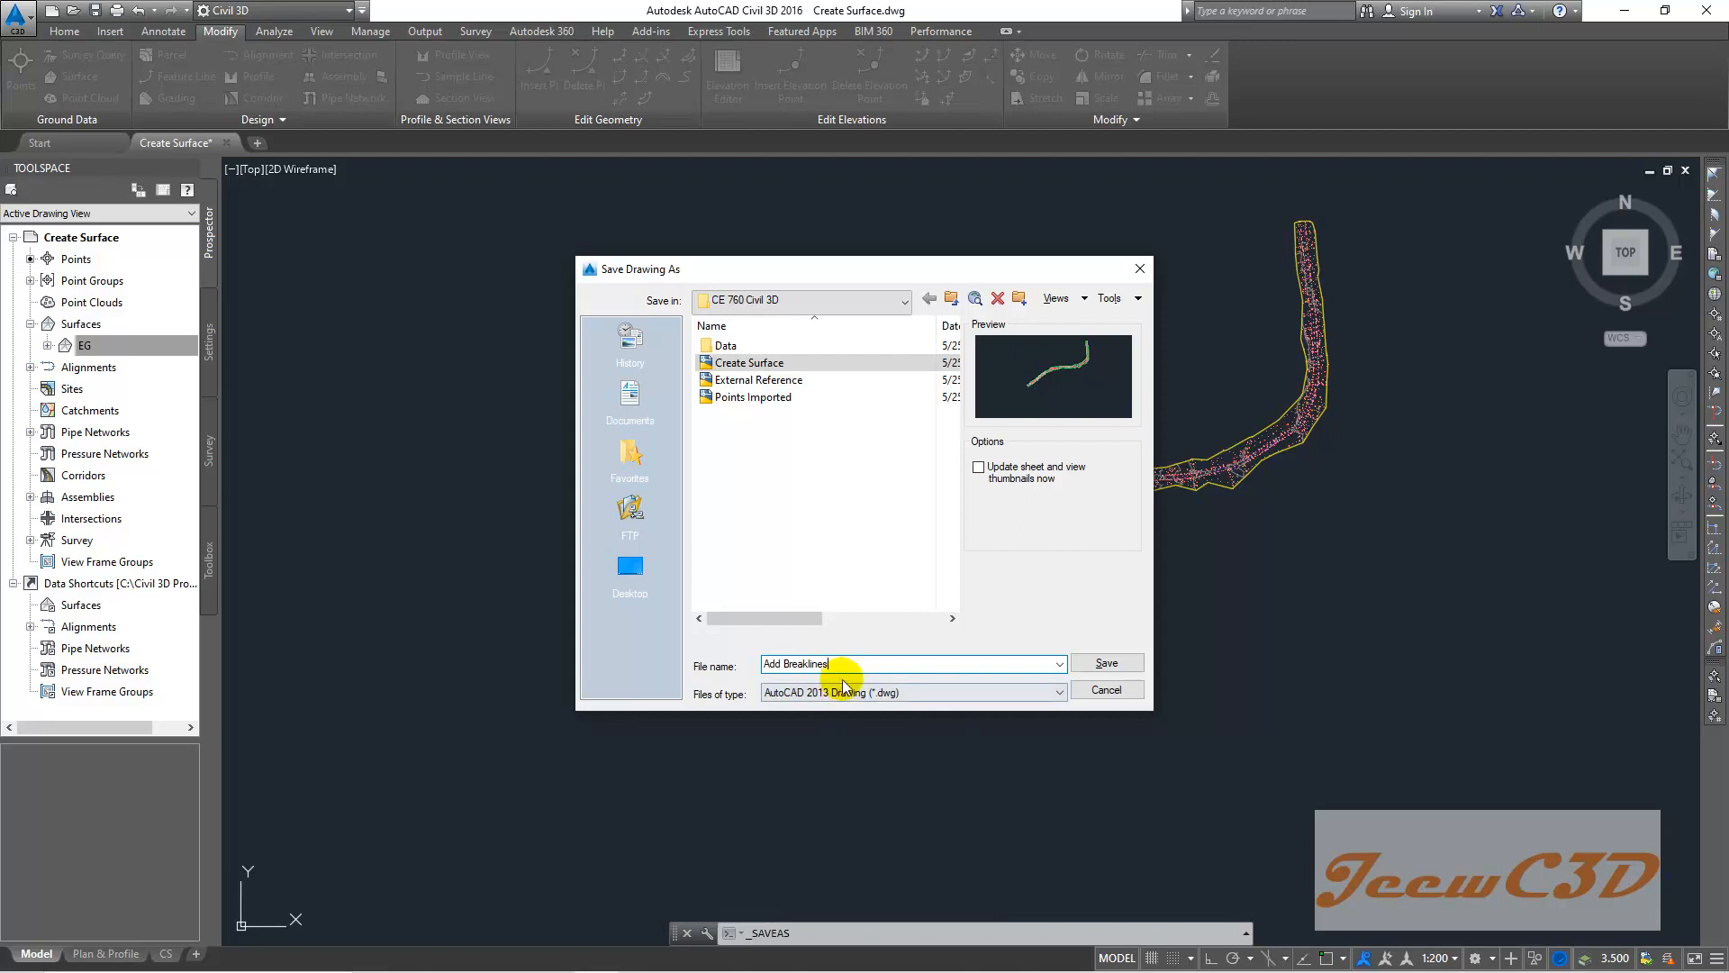
{"action": "left_click", "coordinate": [1107, 663]}
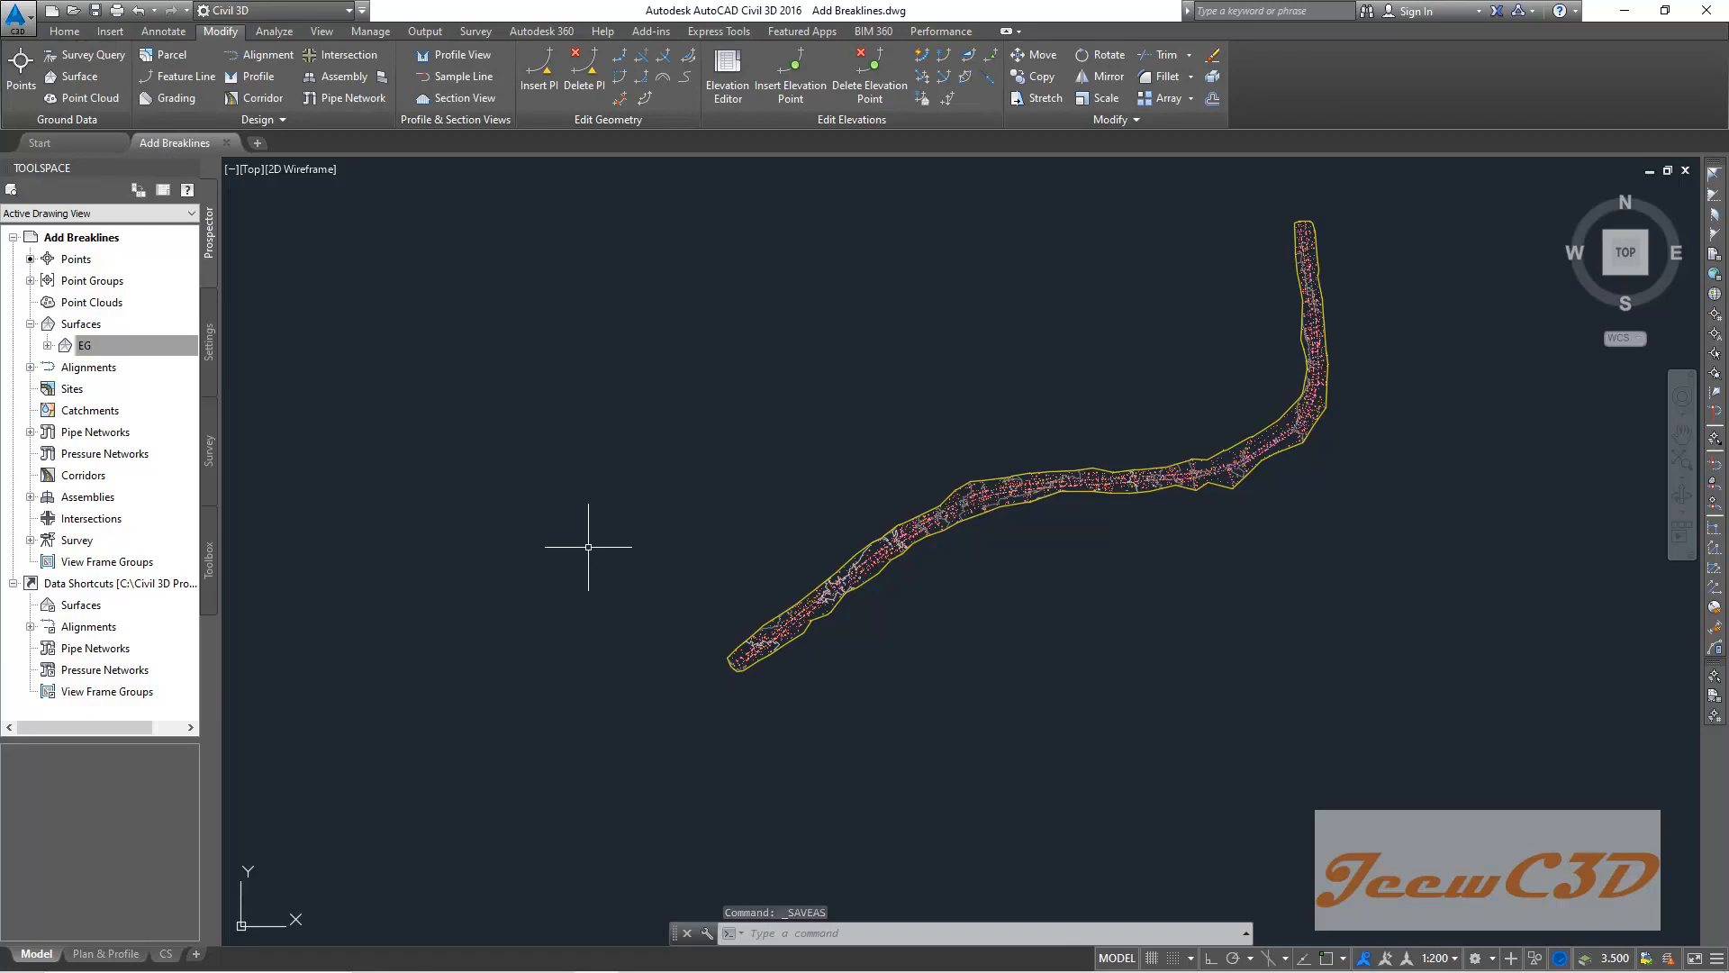
Open the Tar Edge & Center Lines drawing from the Data folder inside CE 760 Civil 3D on the Desktop.
{"action": "left_click", "coordinate": [4, 24]}
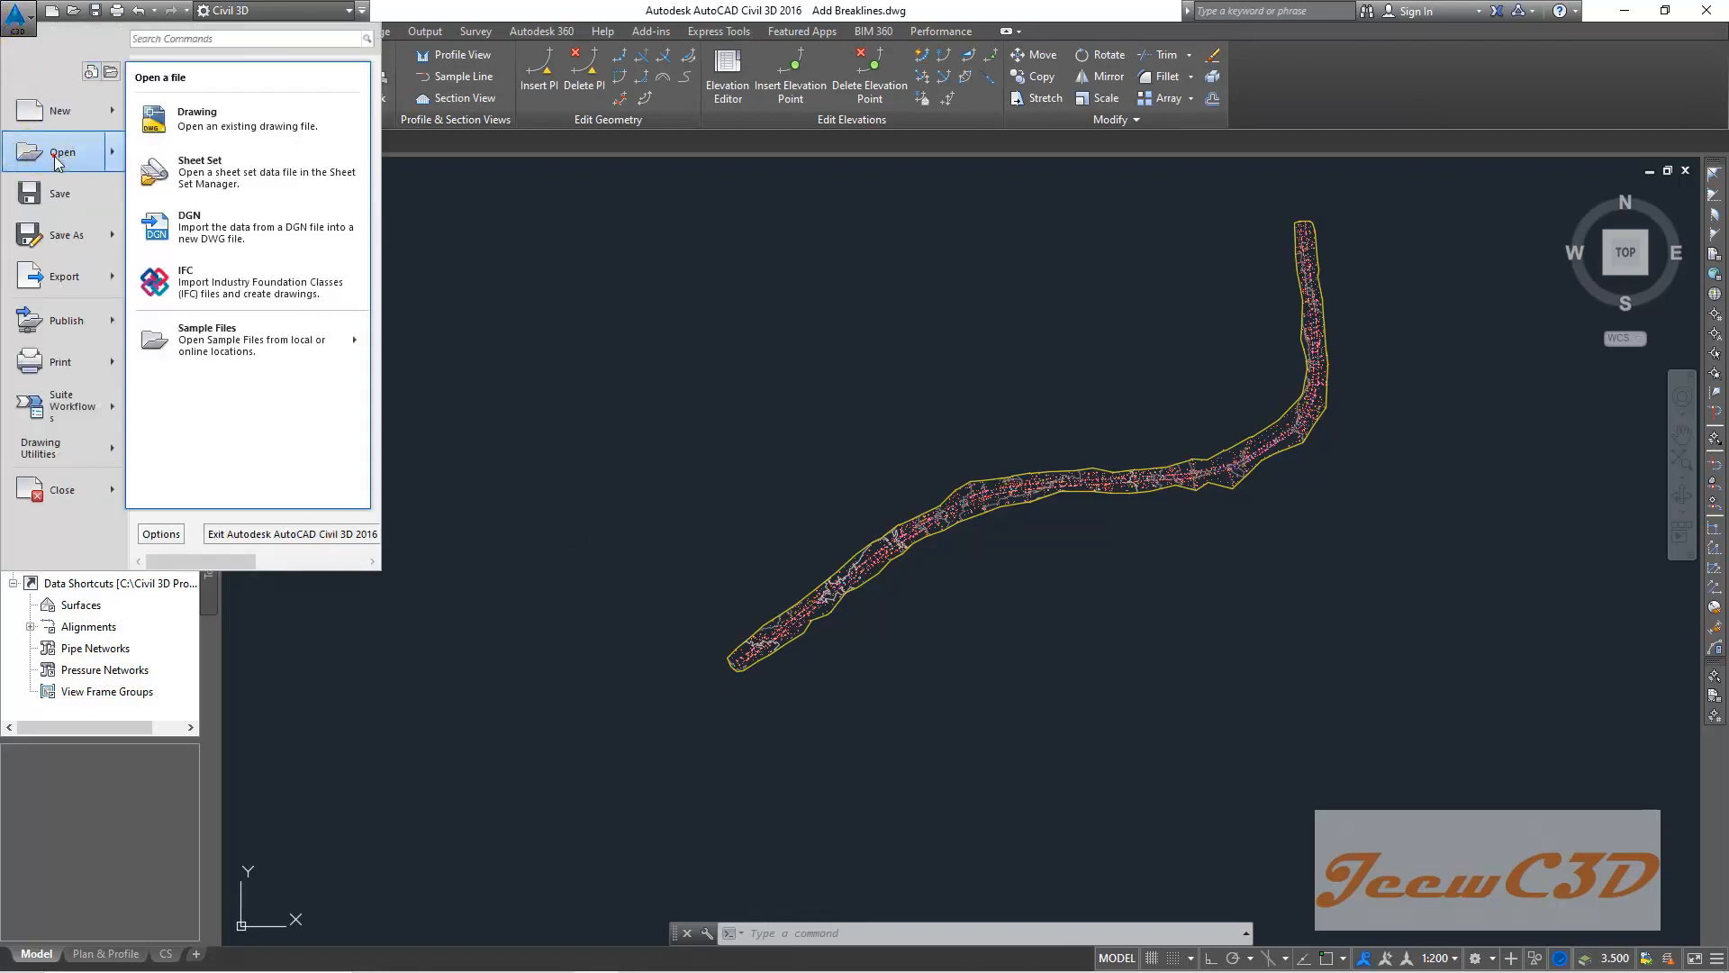
{"action": "left_click", "coordinate": [55, 155]}
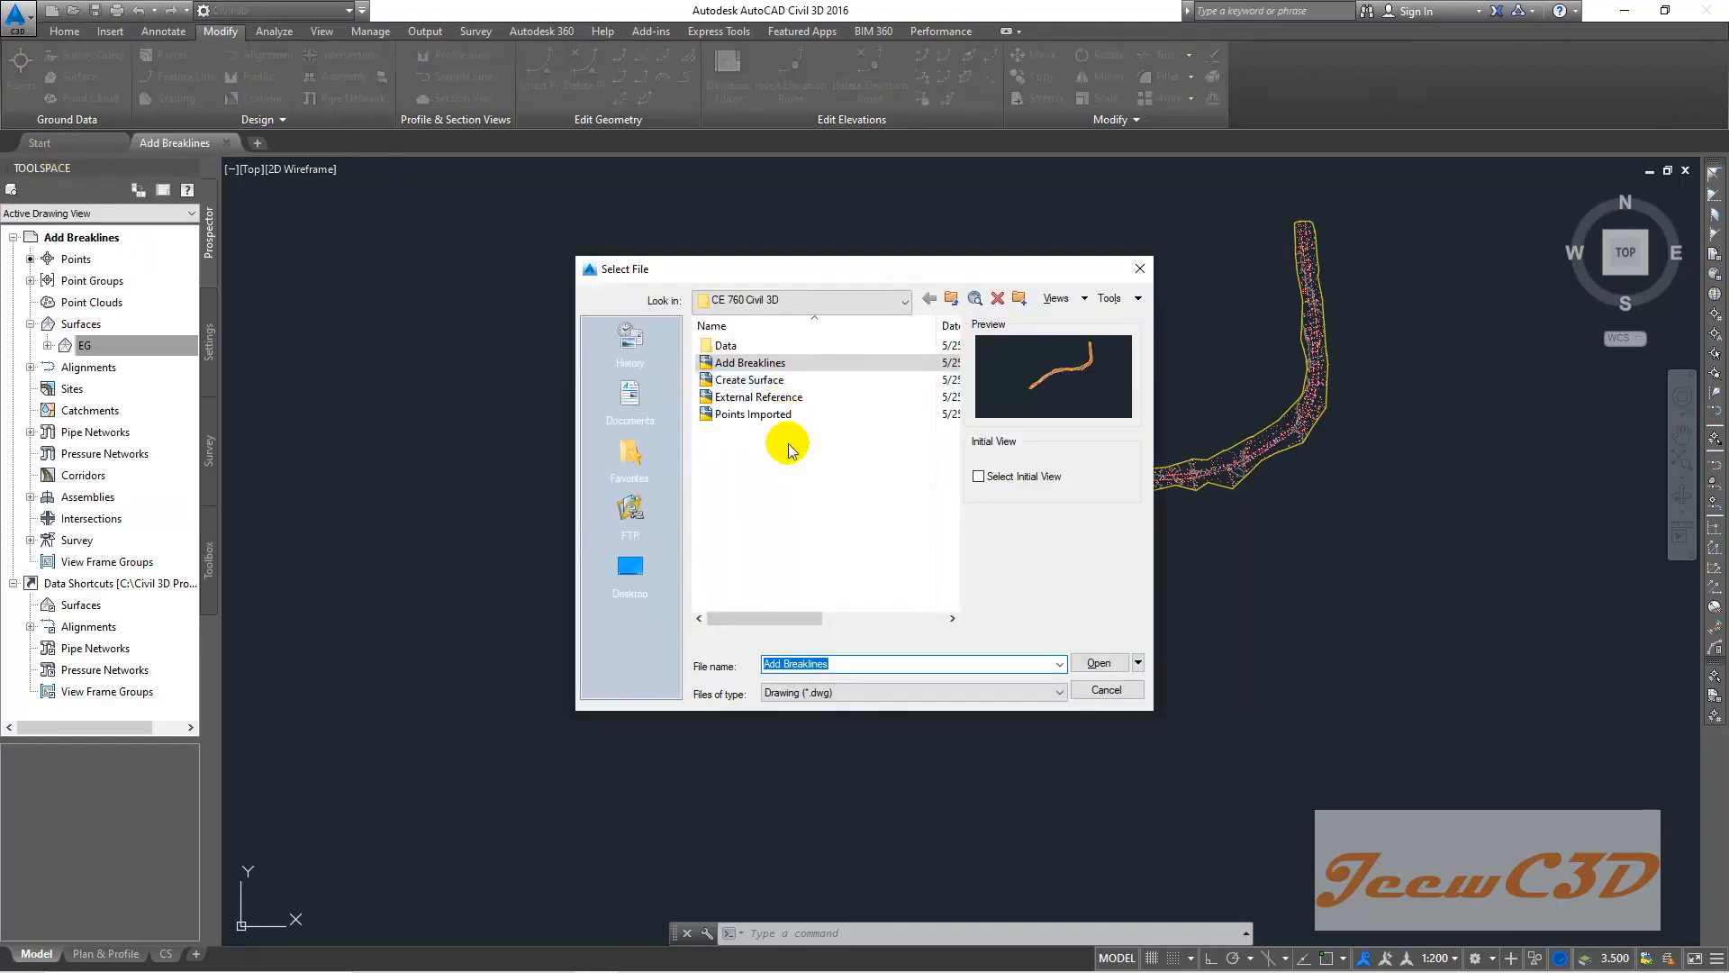
{"action": "left_click", "coordinate": [629, 567]}
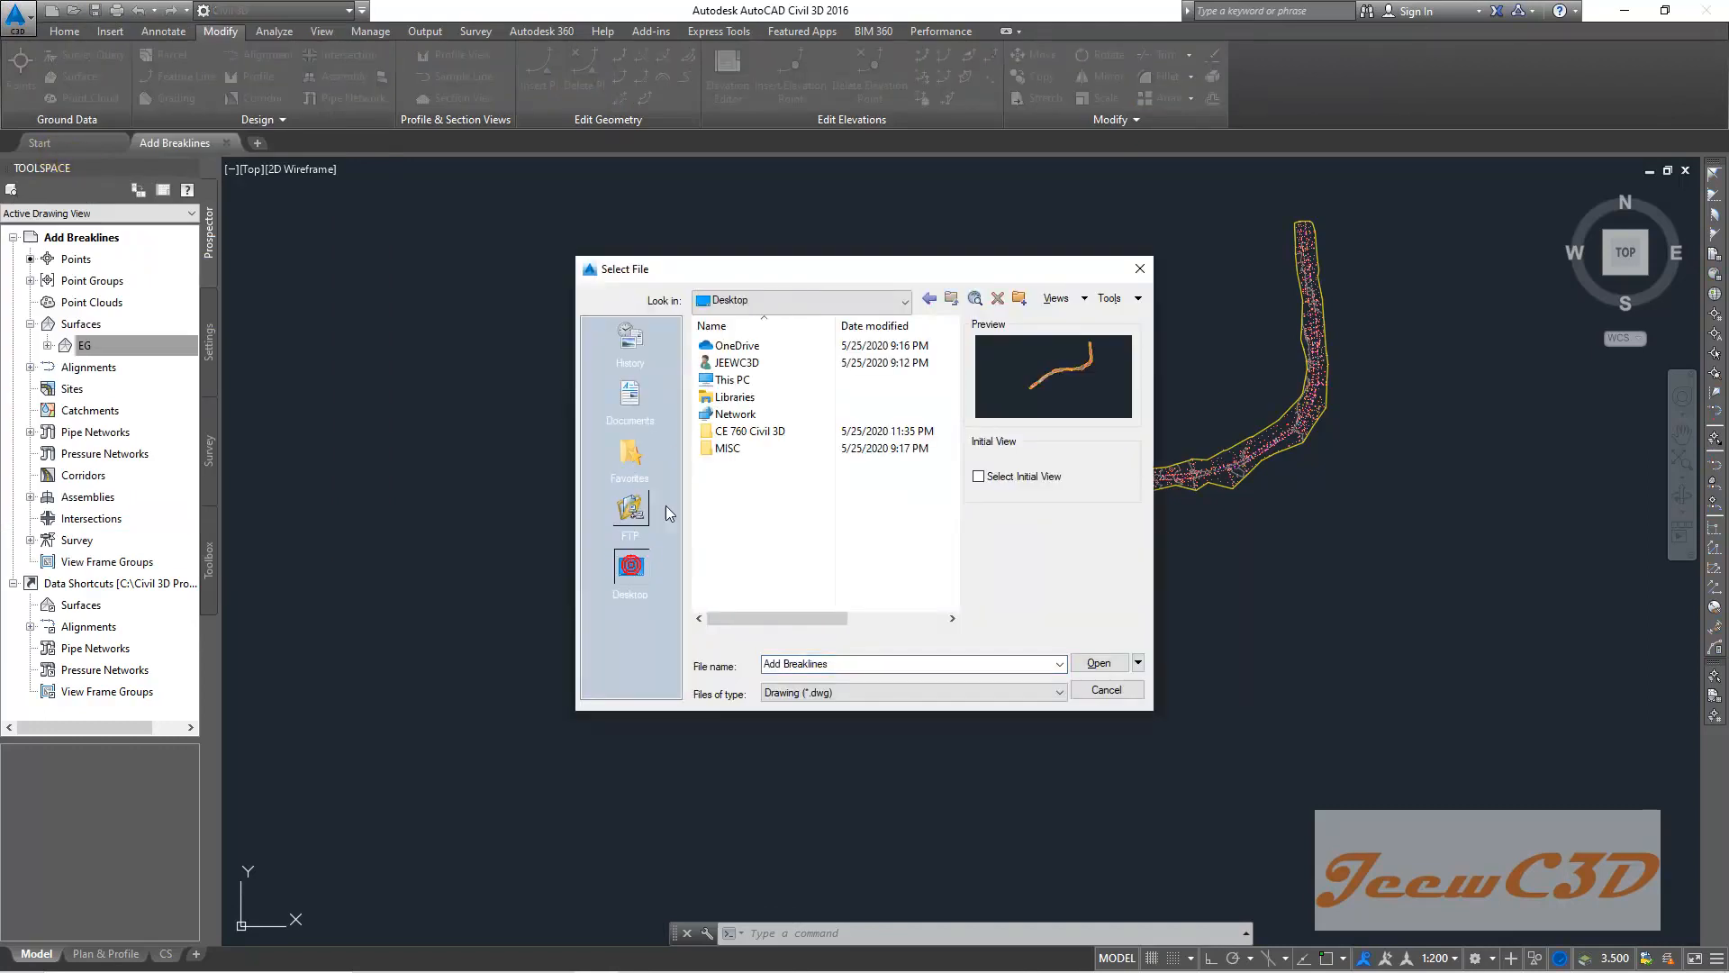
{"action": "double_click", "coordinate": [762, 431]}
{"action": "left_click", "coordinate": [745, 346]}
{"action": "double_click", "coordinate": [745, 346]}
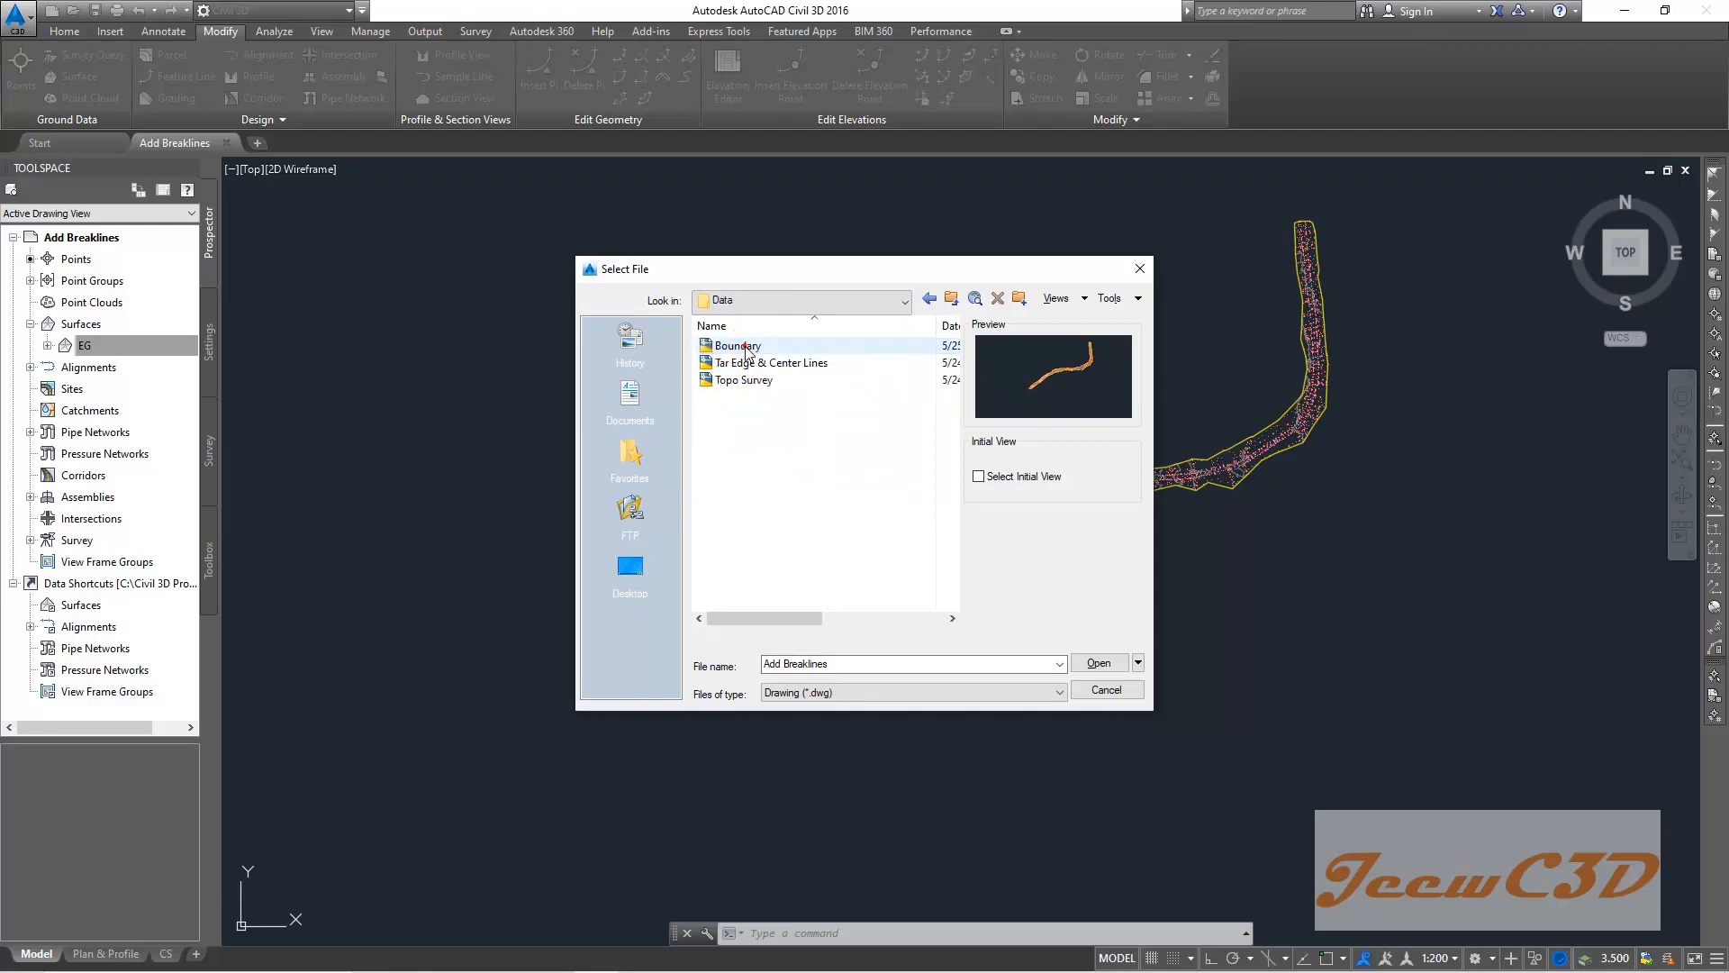
{"action": "left_click", "coordinate": [768, 361]}
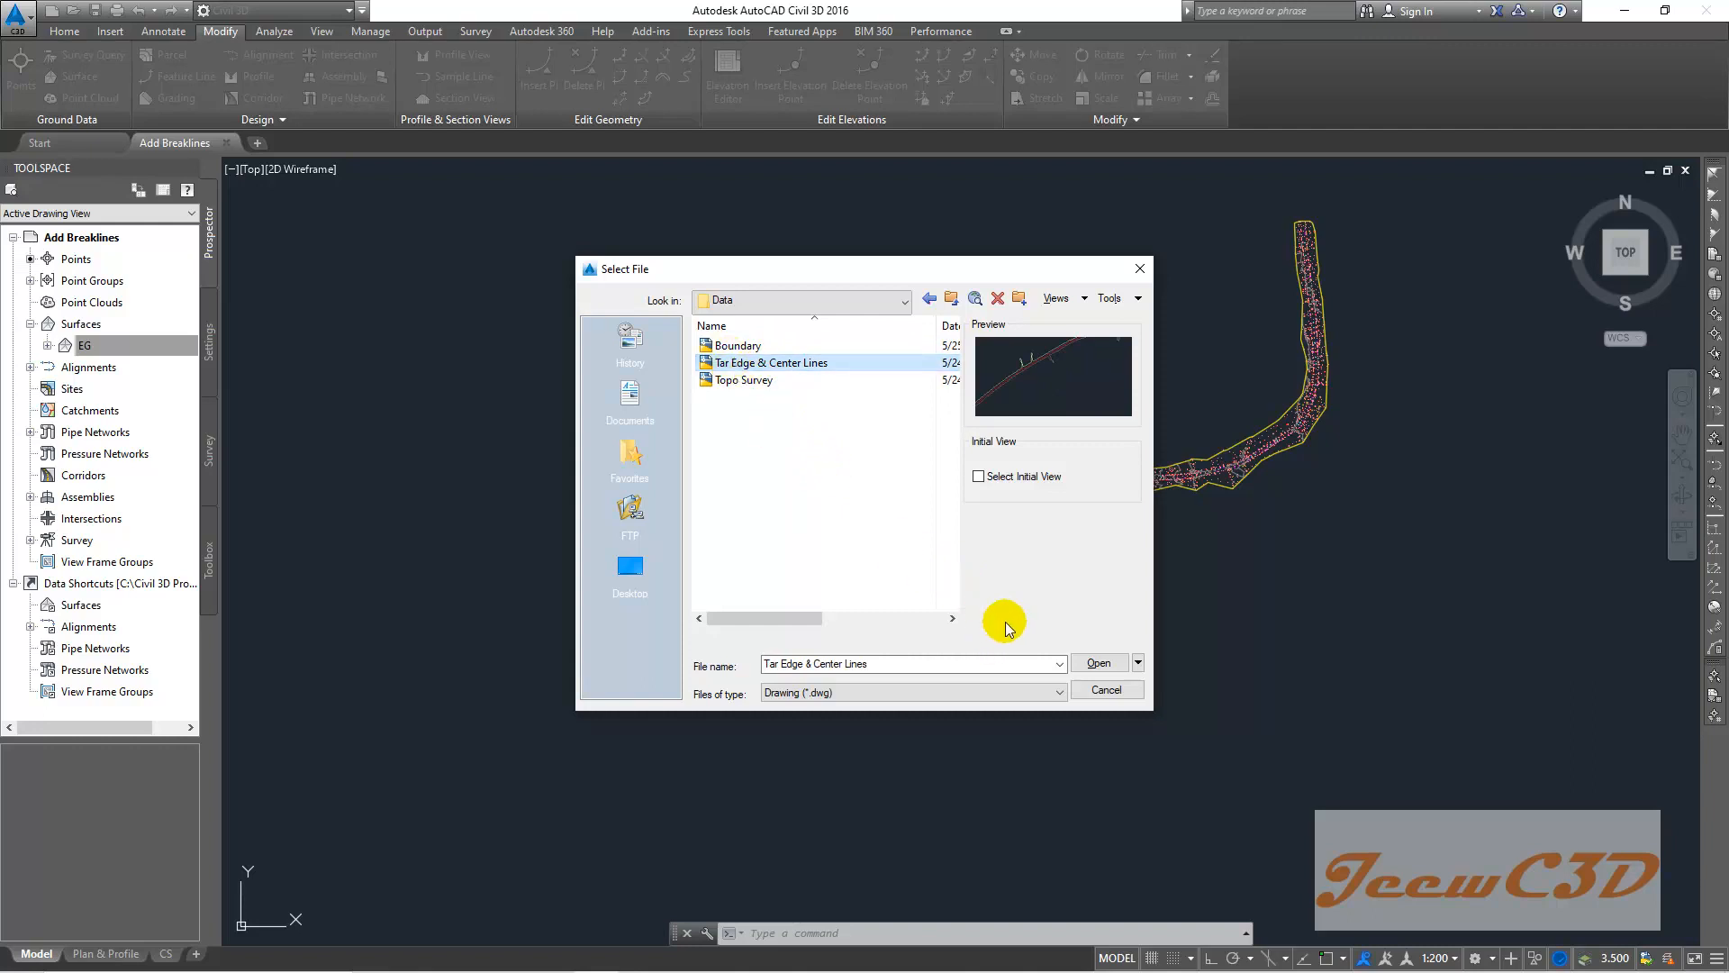
{"action": "left_click", "coordinate": [1099, 663]}
Examine the full run of the tar edge and center lines, and the survey points in the Add Breaklines drawing.
{"action": "scroll", "coordinate": [797, 524], "scroll_direction": "up", "scroll_amount": 5}
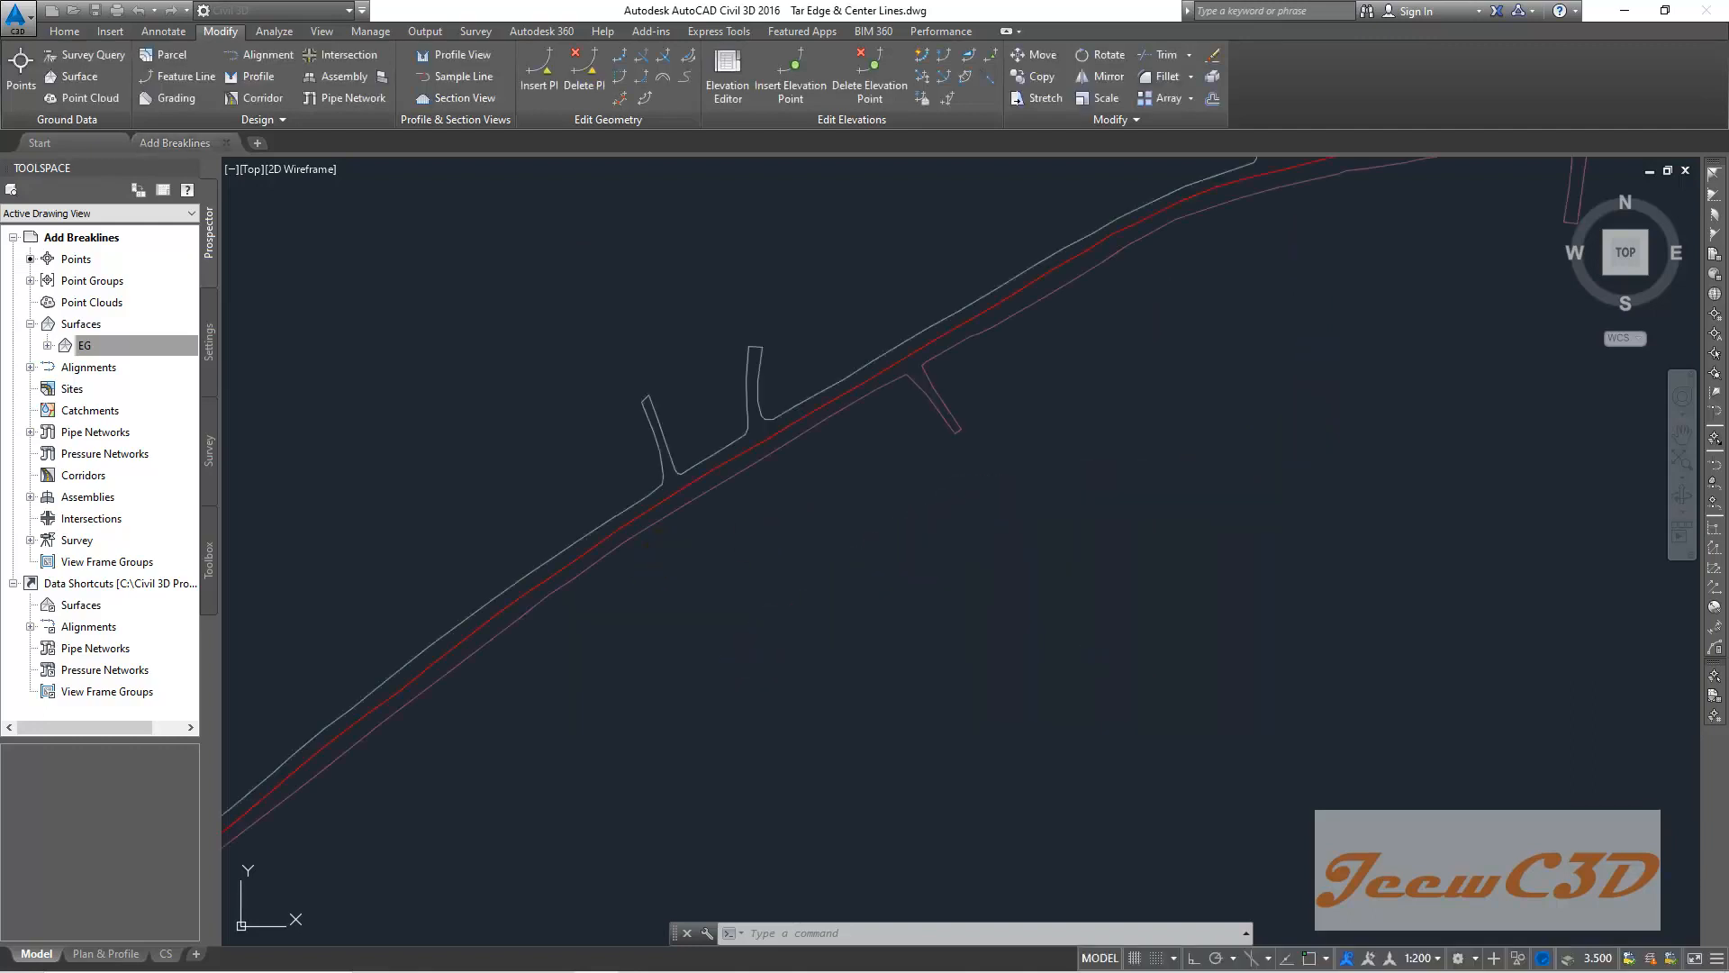
{"action": "scroll", "coordinate": [812, 577], "scroll_direction": "down", "scroll_amount": 2}
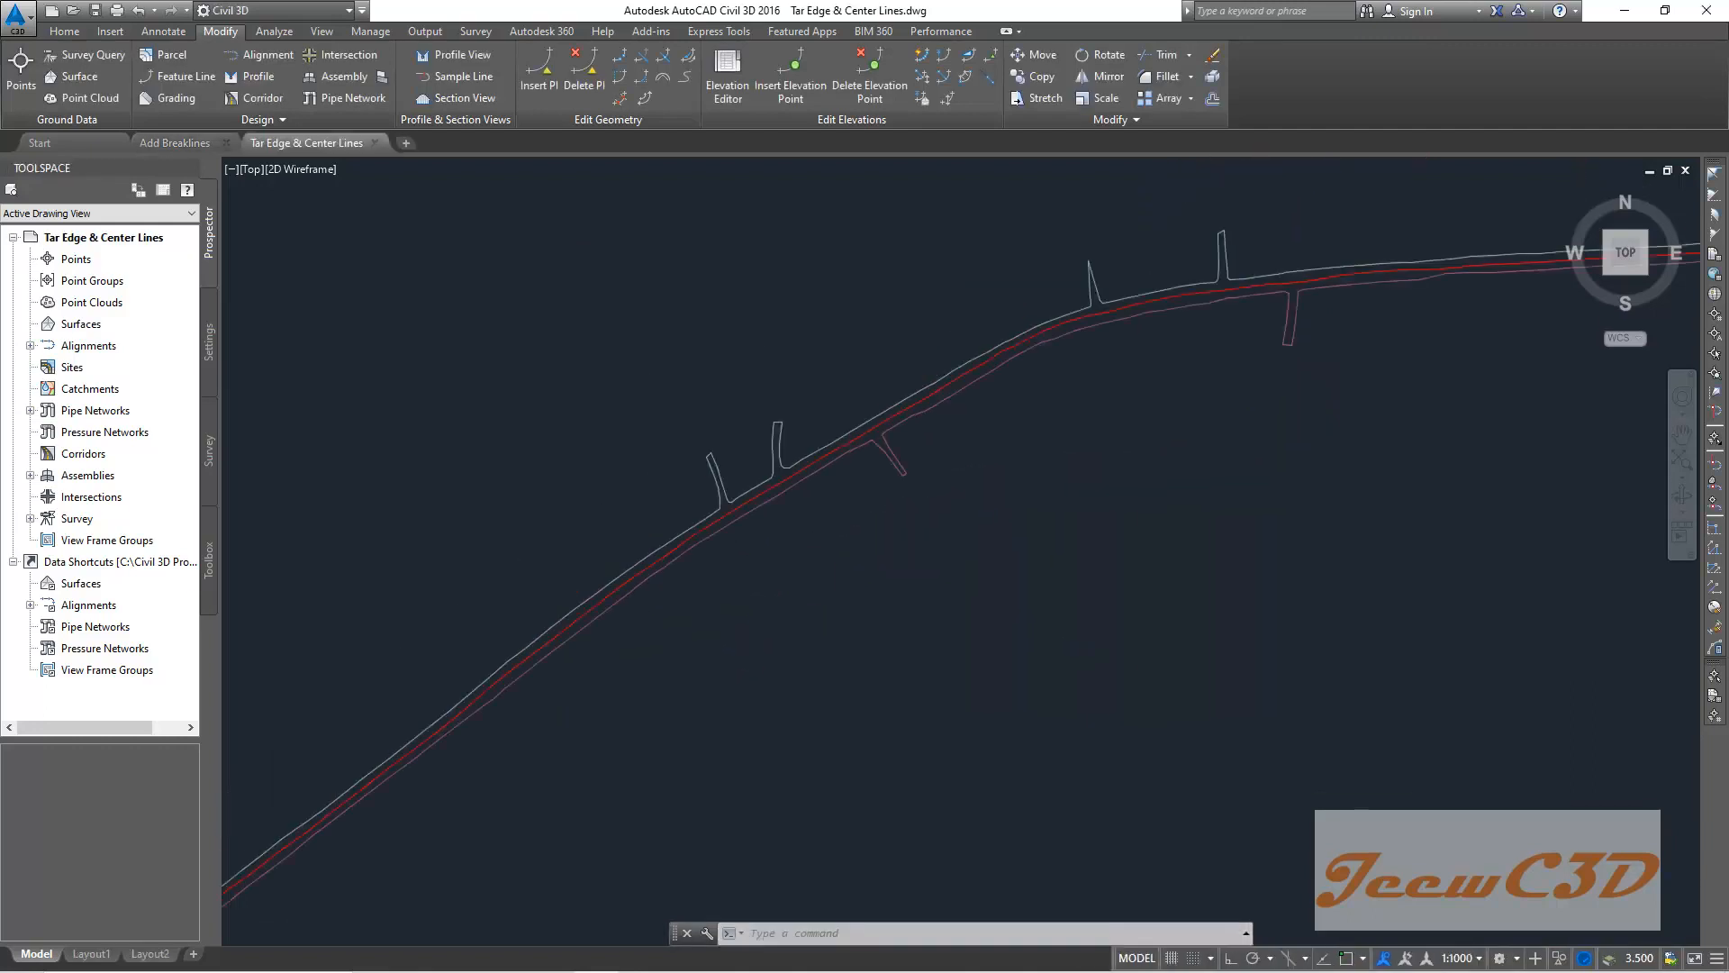
{"action": "scroll", "coordinate": [813, 577], "scroll_direction": "down", "scroll_amount": 3}
{"action": "scroll", "coordinate": [791, 664], "scroll_direction": "up", "scroll_amount": 3}
{"action": "scroll", "coordinate": [784, 673], "scroll_direction": "up", "scroll_amount": 3}
{"action": "scroll", "coordinate": [927, 612], "scroll_direction": "down", "scroll_amount": 3}
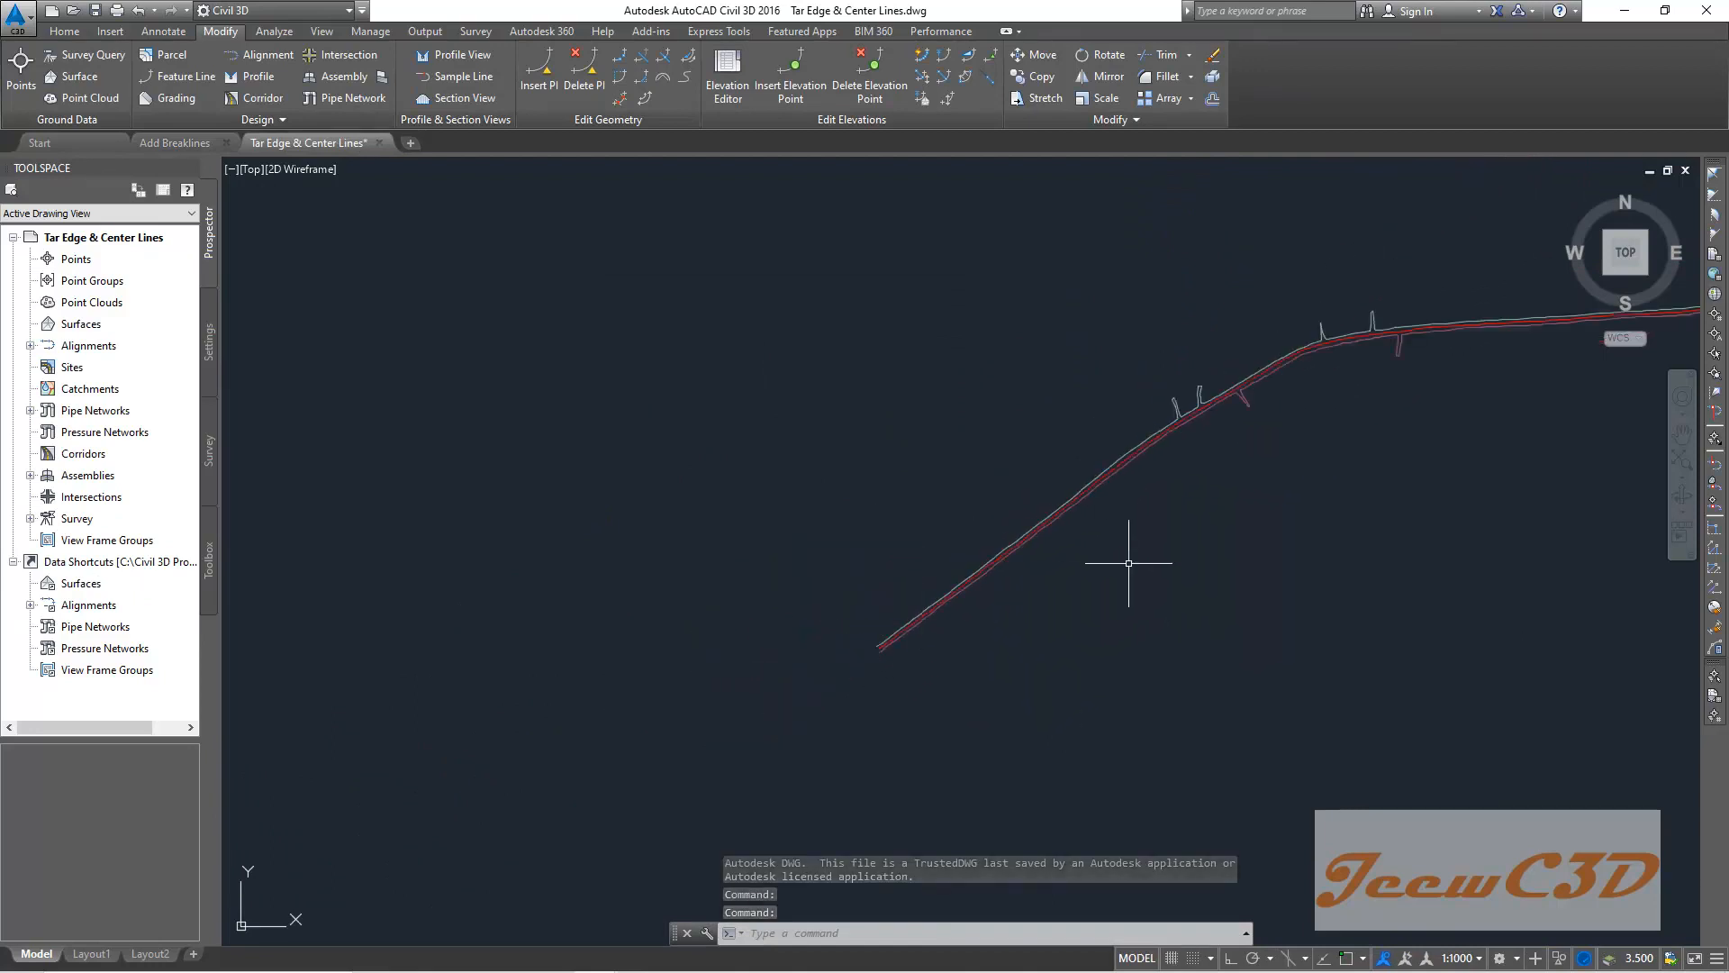
{"action": "middle_click_drag", "start_coordinate": [1128, 560], "coordinate": [997, 637]}
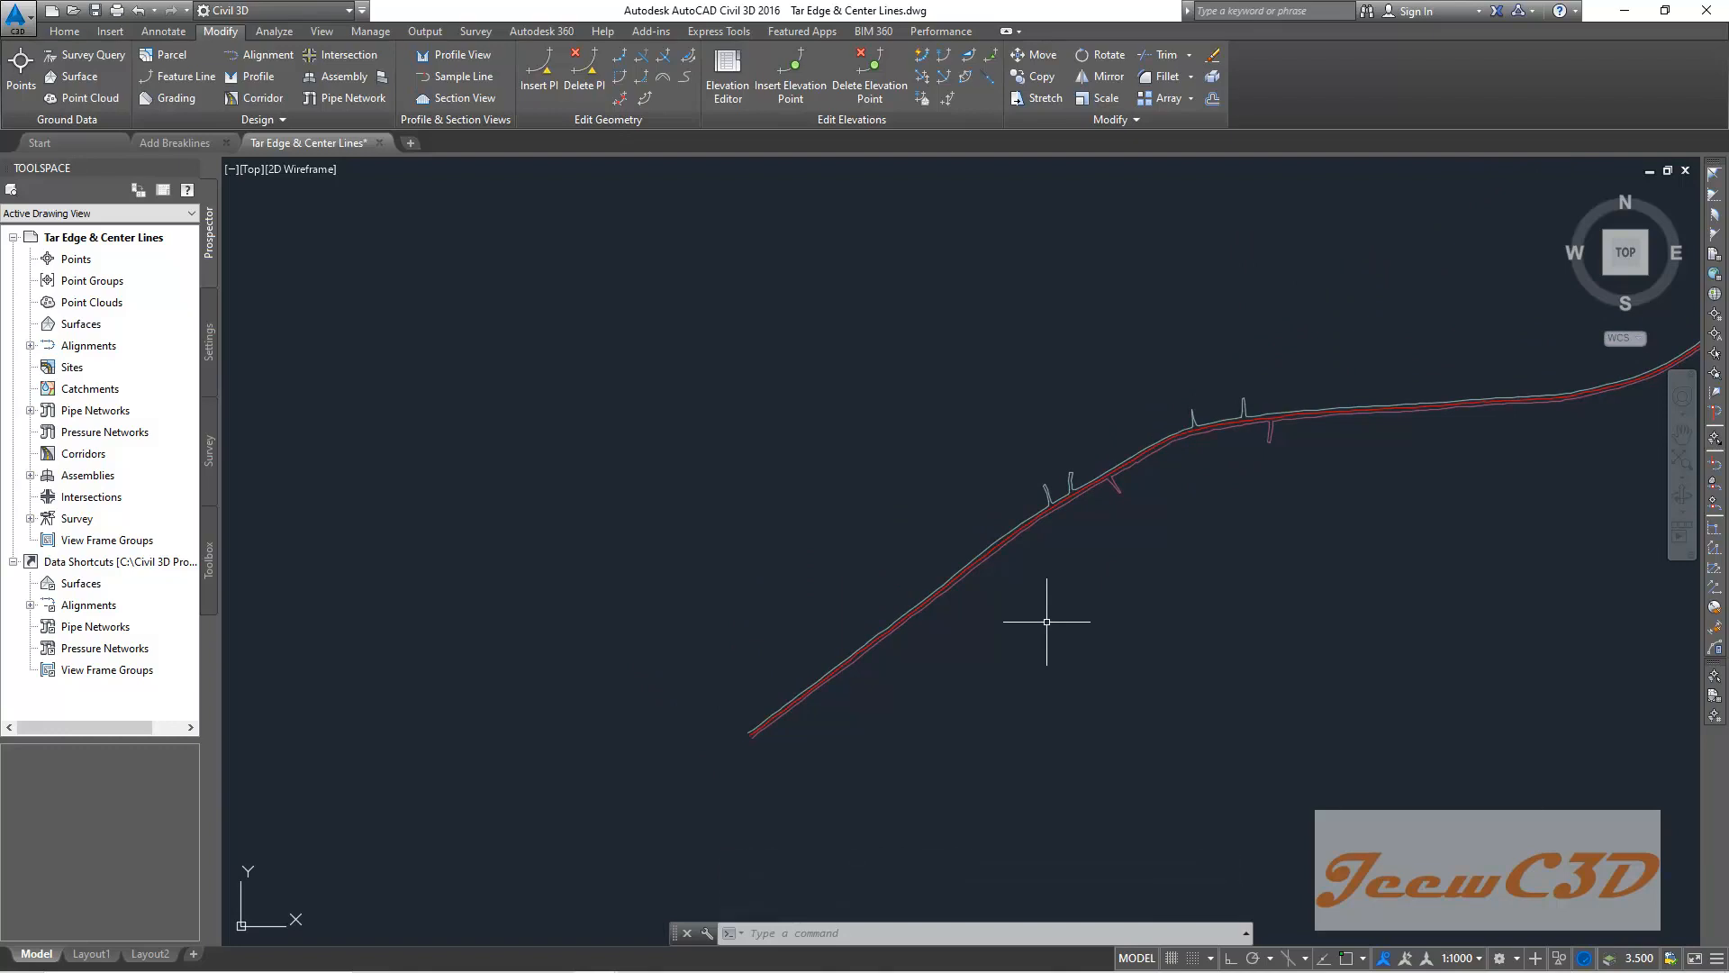
{"action": "scroll", "coordinate": [1047, 621], "scroll_direction": "down", "scroll_amount": 4}
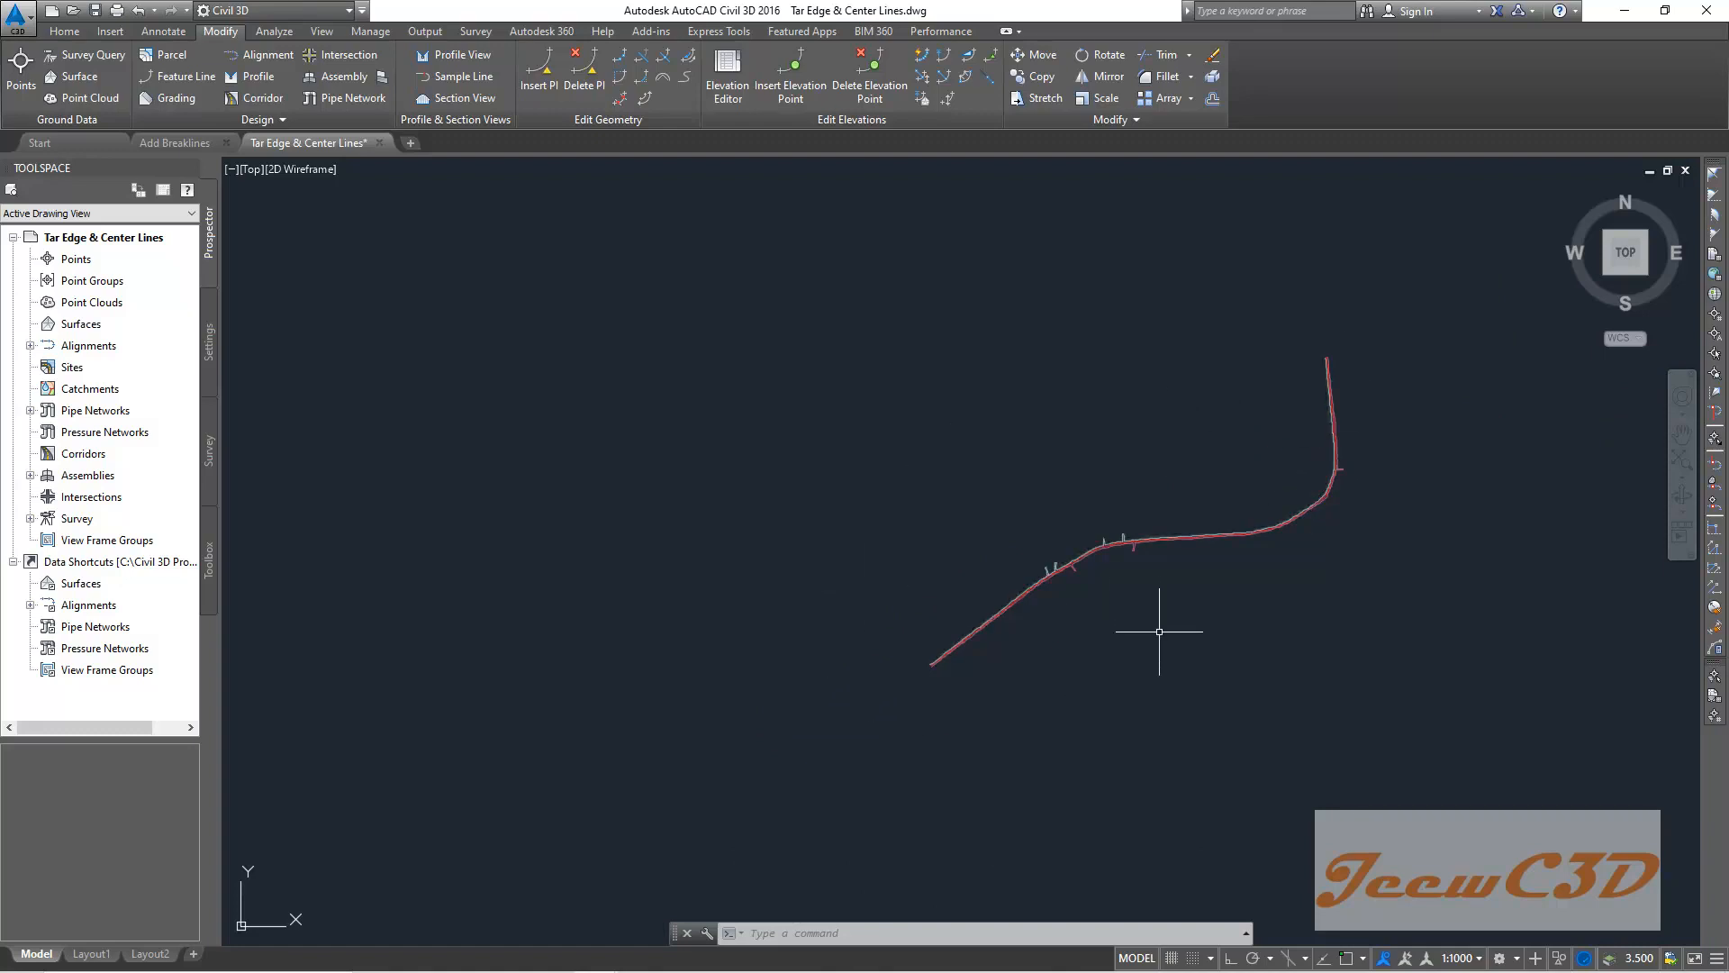
{"action": "scroll", "coordinate": [988, 616], "scroll_direction": "up", "scroll_amount": 4}
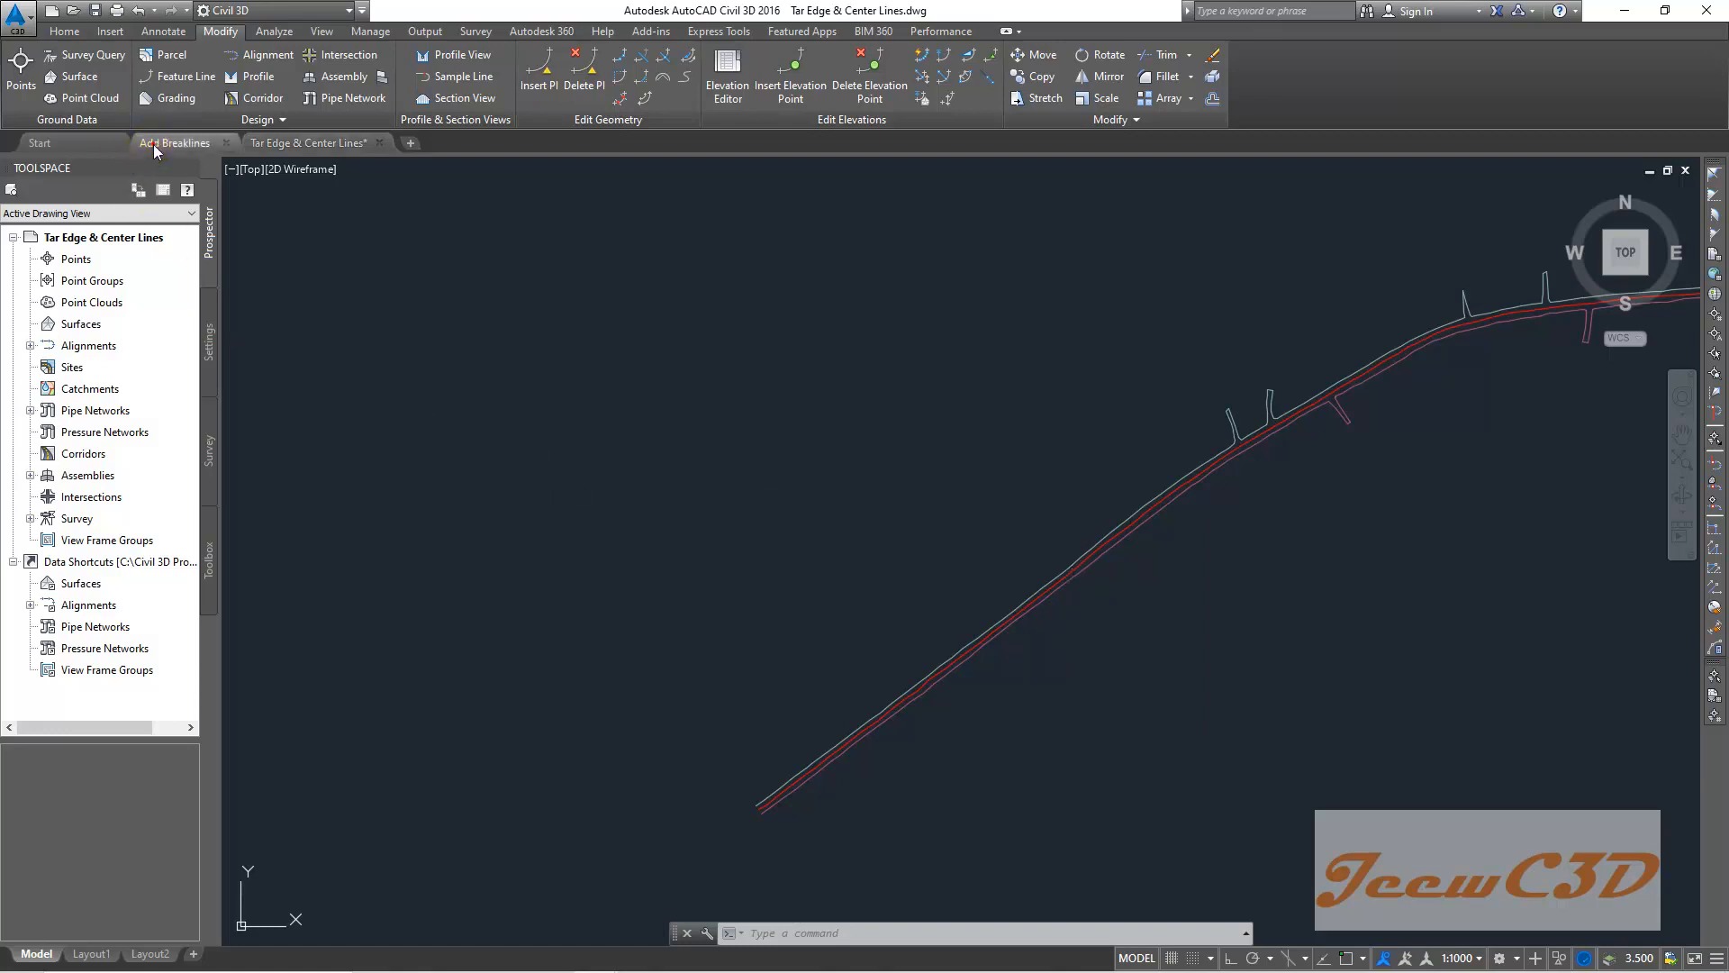
{"action": "left_click", "coordinate": [155, 147]}
{"action": "scroll", "coordinate": [756, 638], "scroll_direction": "up", "scroll_amount": 8}
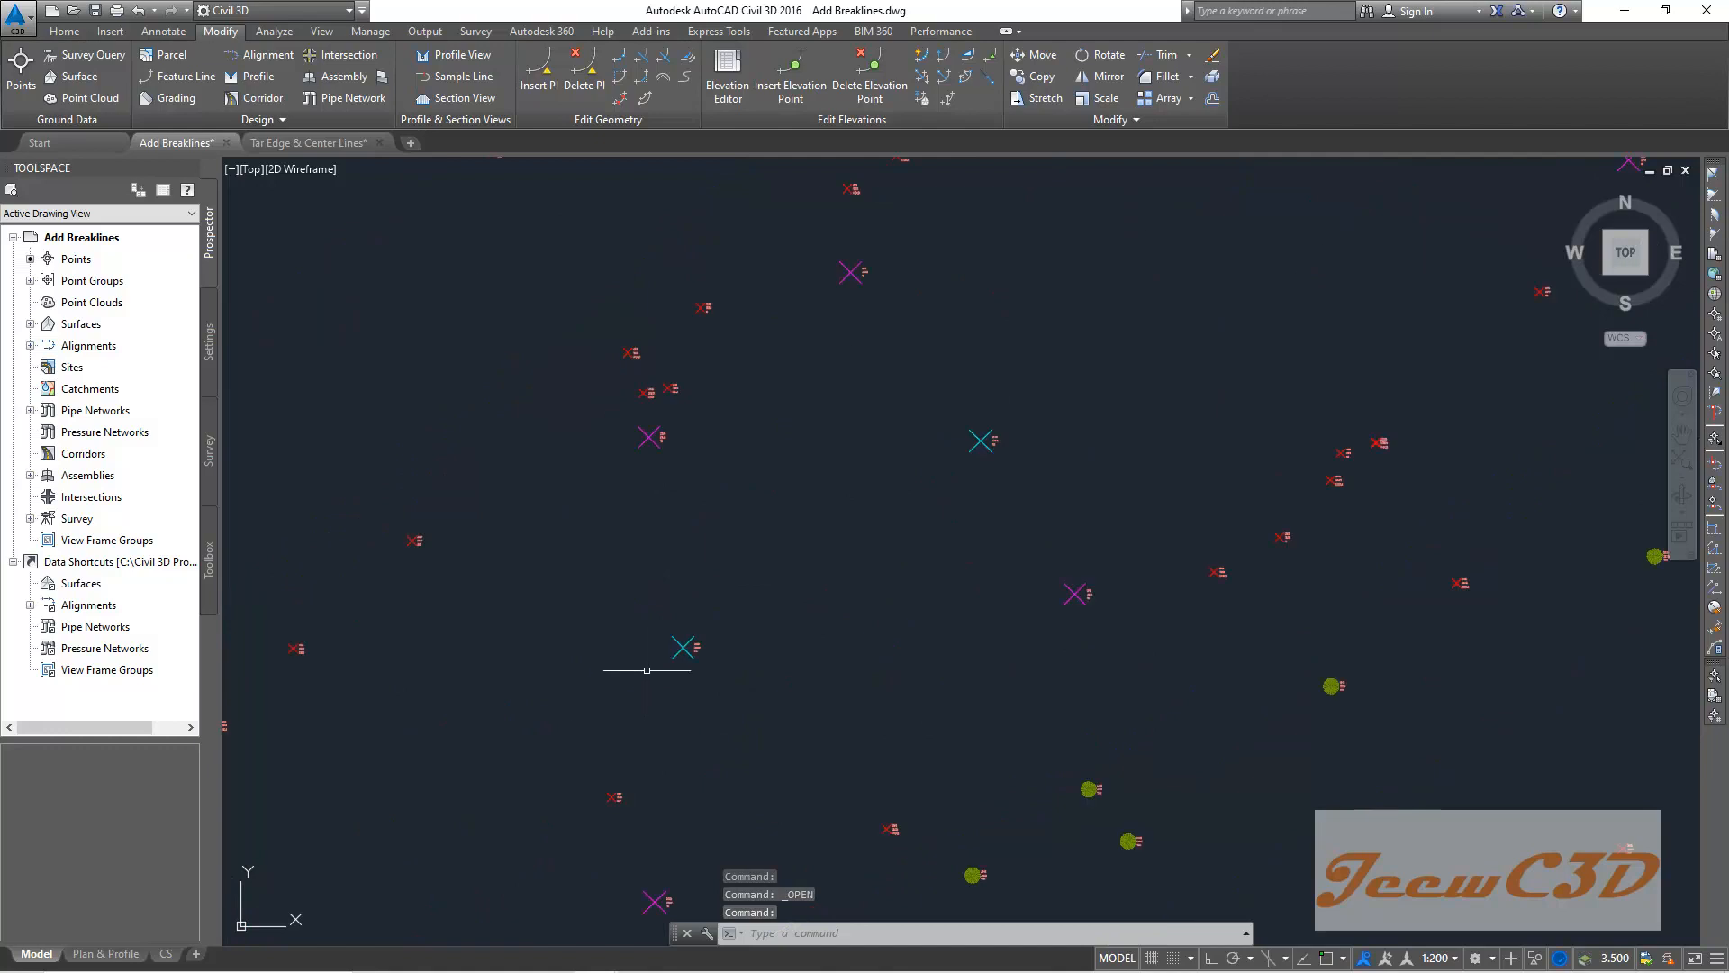
{"action": "scroll", "coordinate": [868, 552], "scroll_direction": "down", "scroll_amount": 8}
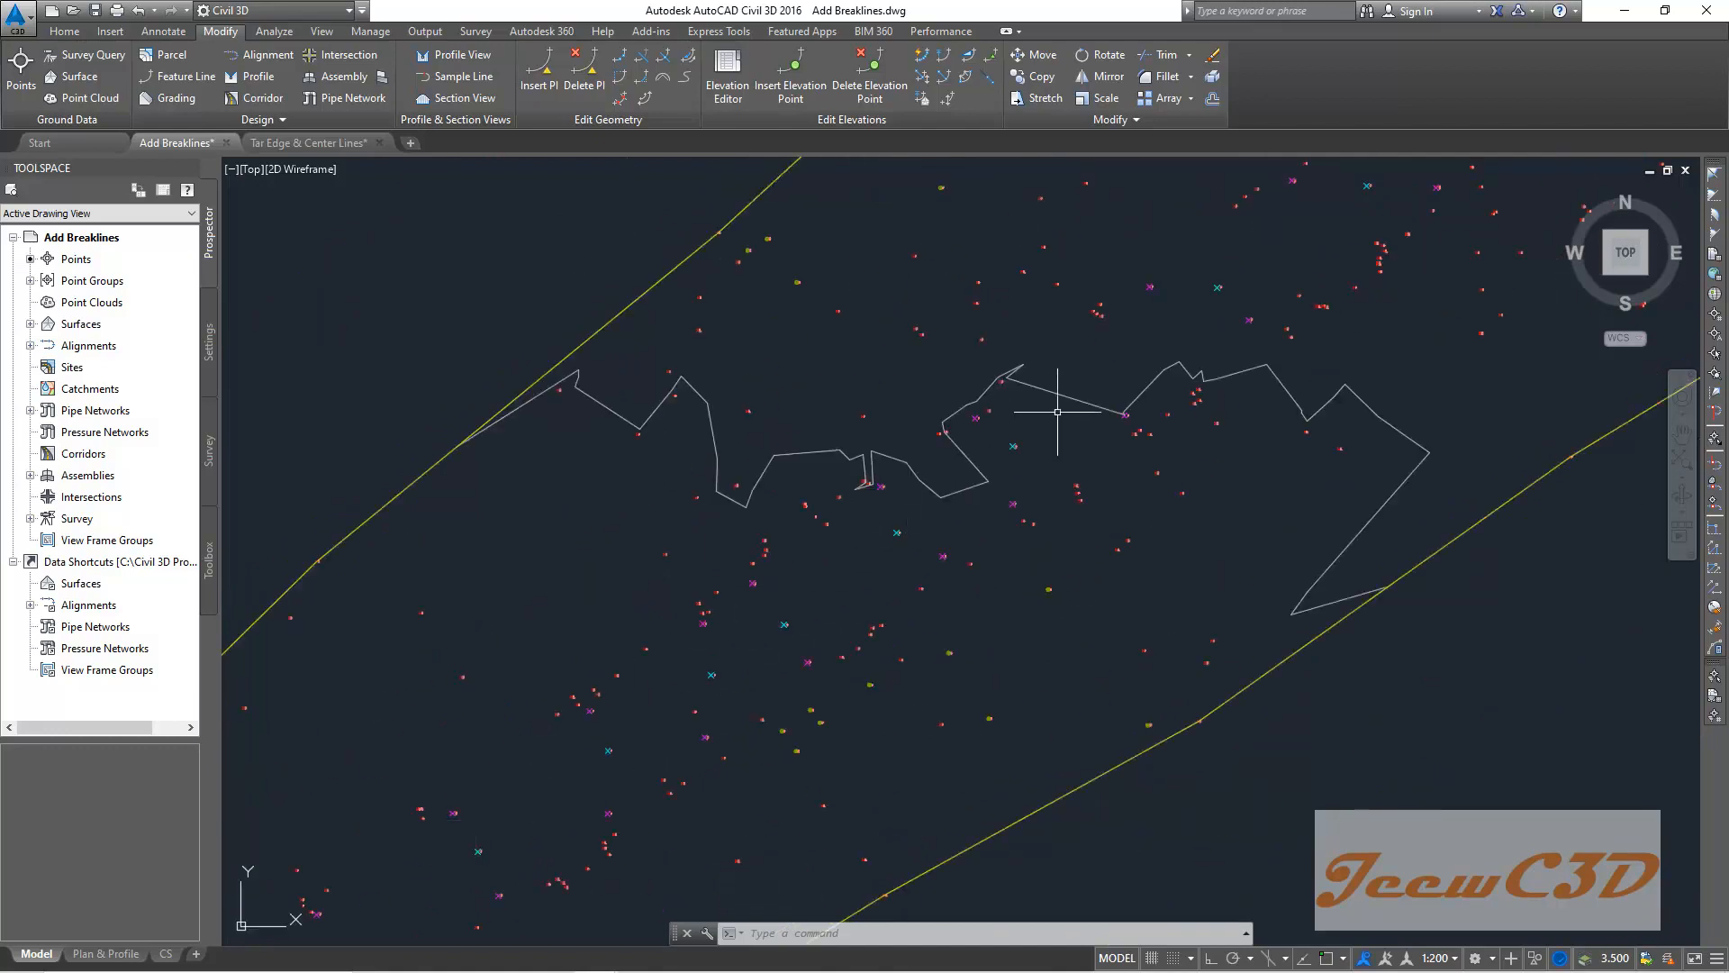
{"action": "scroll", "coordinate": [1117, 377], "scroll_direction": "down", "scroll_amount": 2}
Copy all the lines in the Tar Edge & Center Lines drawing with base point 0,0,0.
{"action": "left_click", "coordinate": [274, 151]}
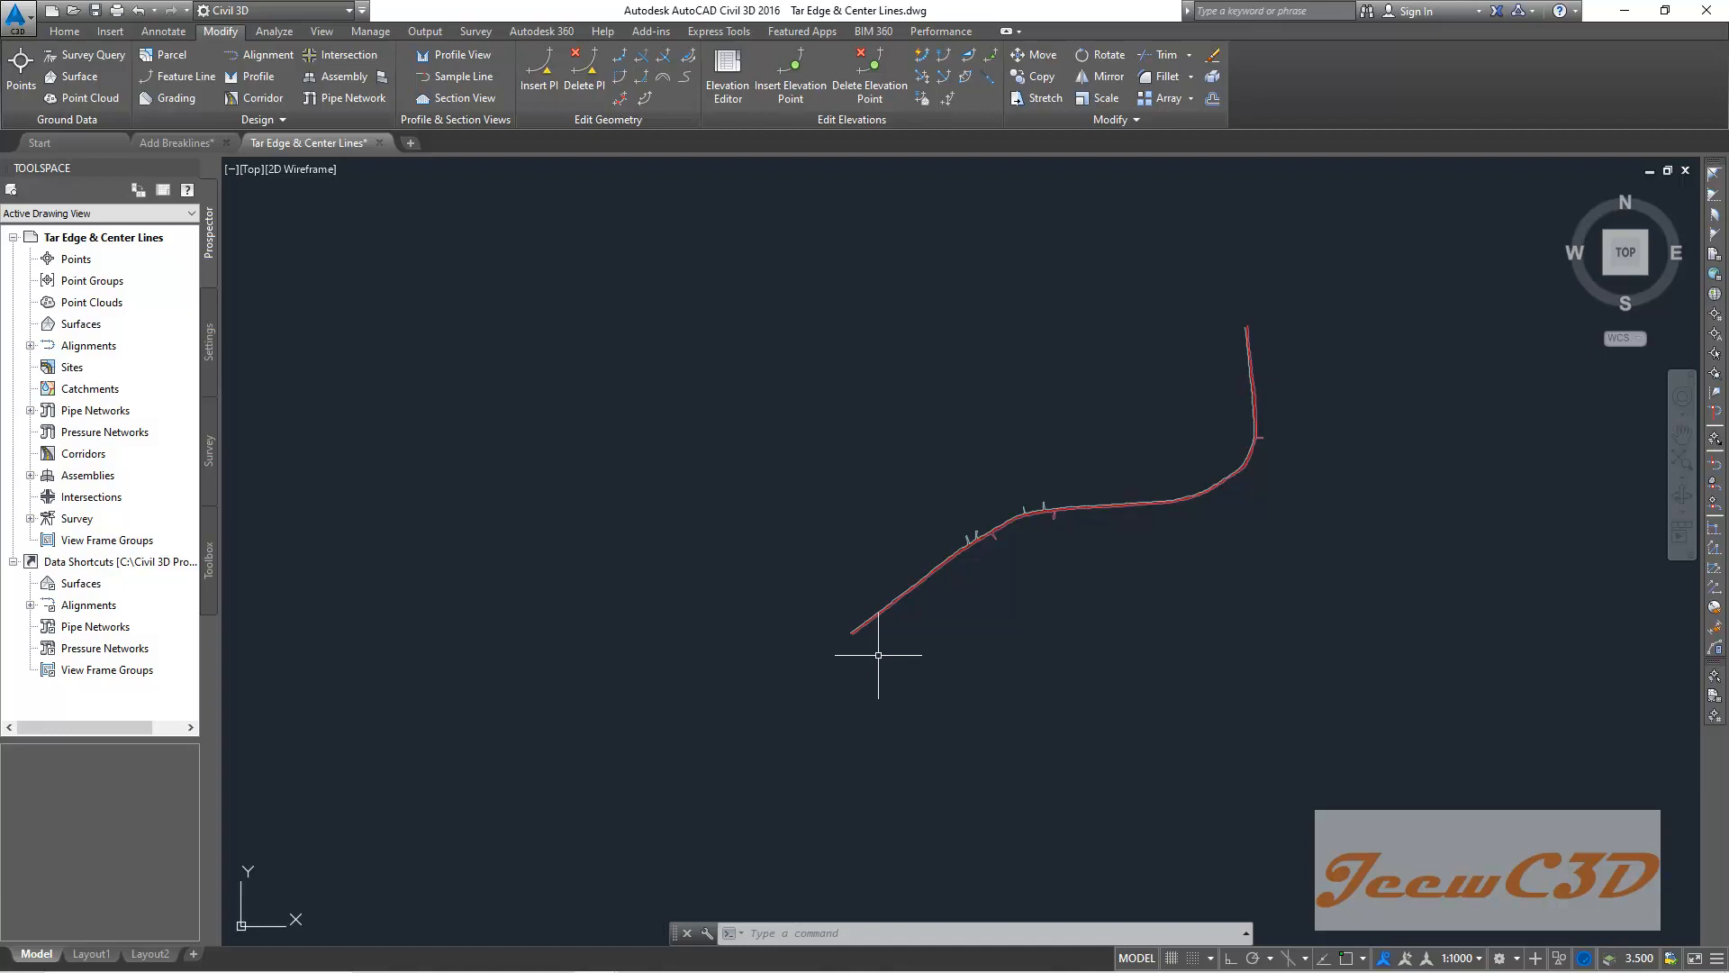
{"action": "scroll", "coordinate": [1157, 731], "scroll_direction": "down", "scroll_amount": 1}
{"action": "left_click", "coordinate": [1343, 733]}
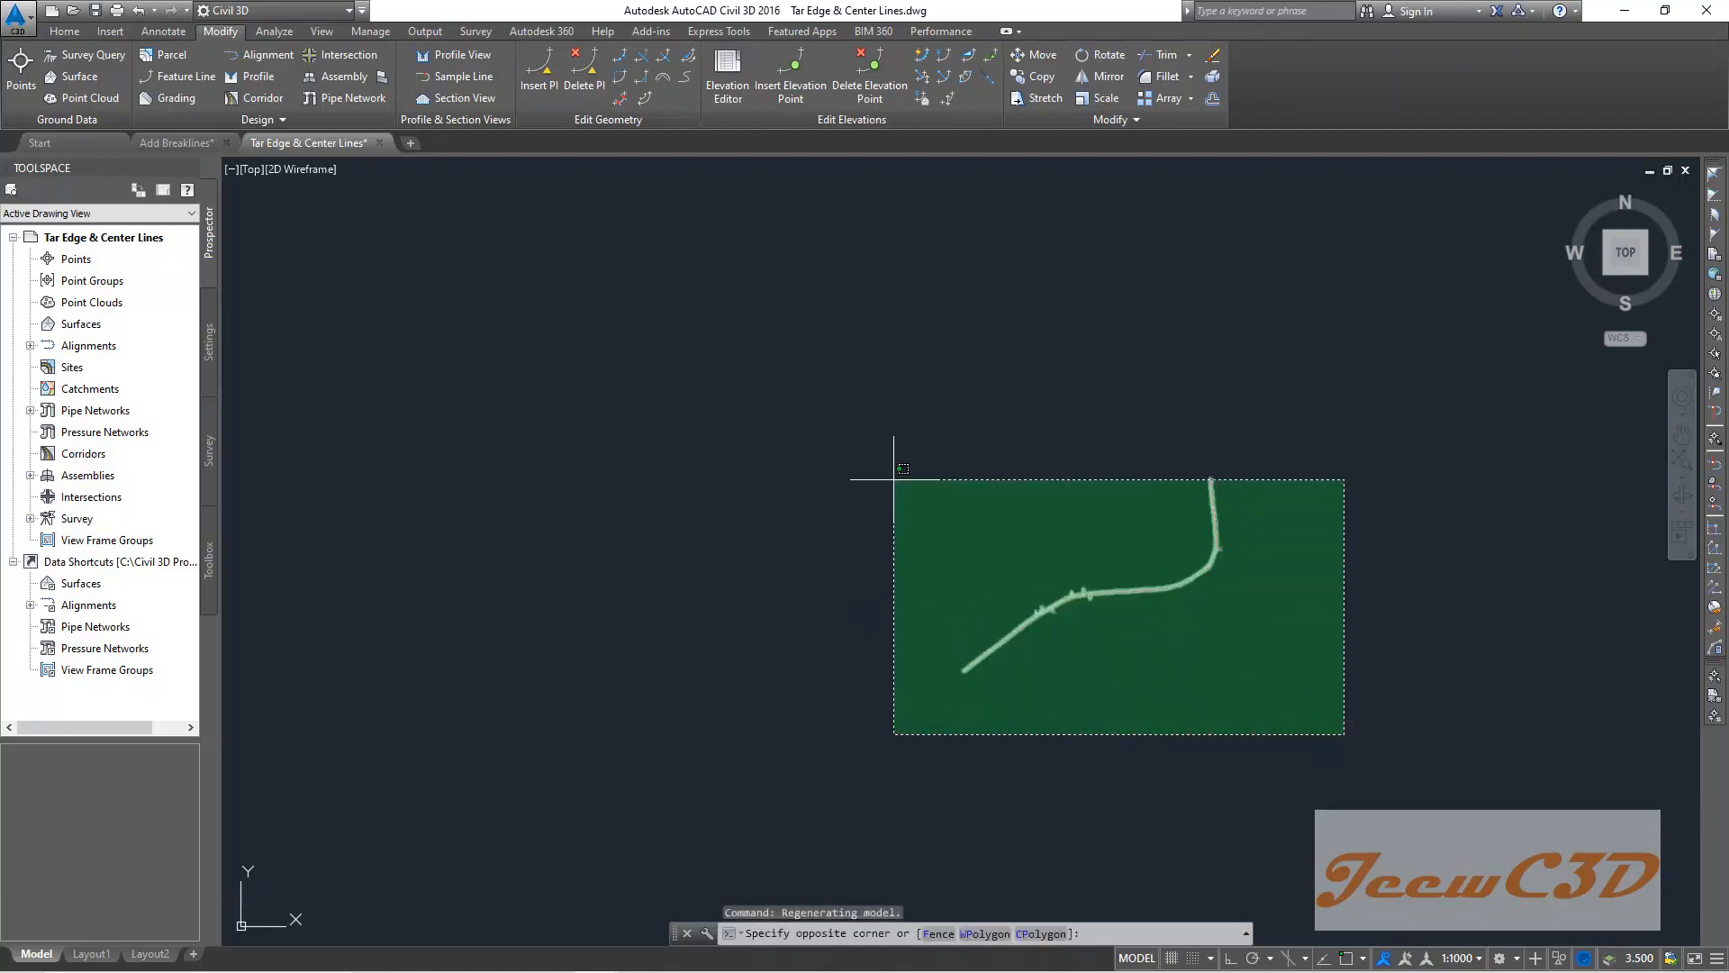
{"action": "left_click", "coordinate": [833, 429]}
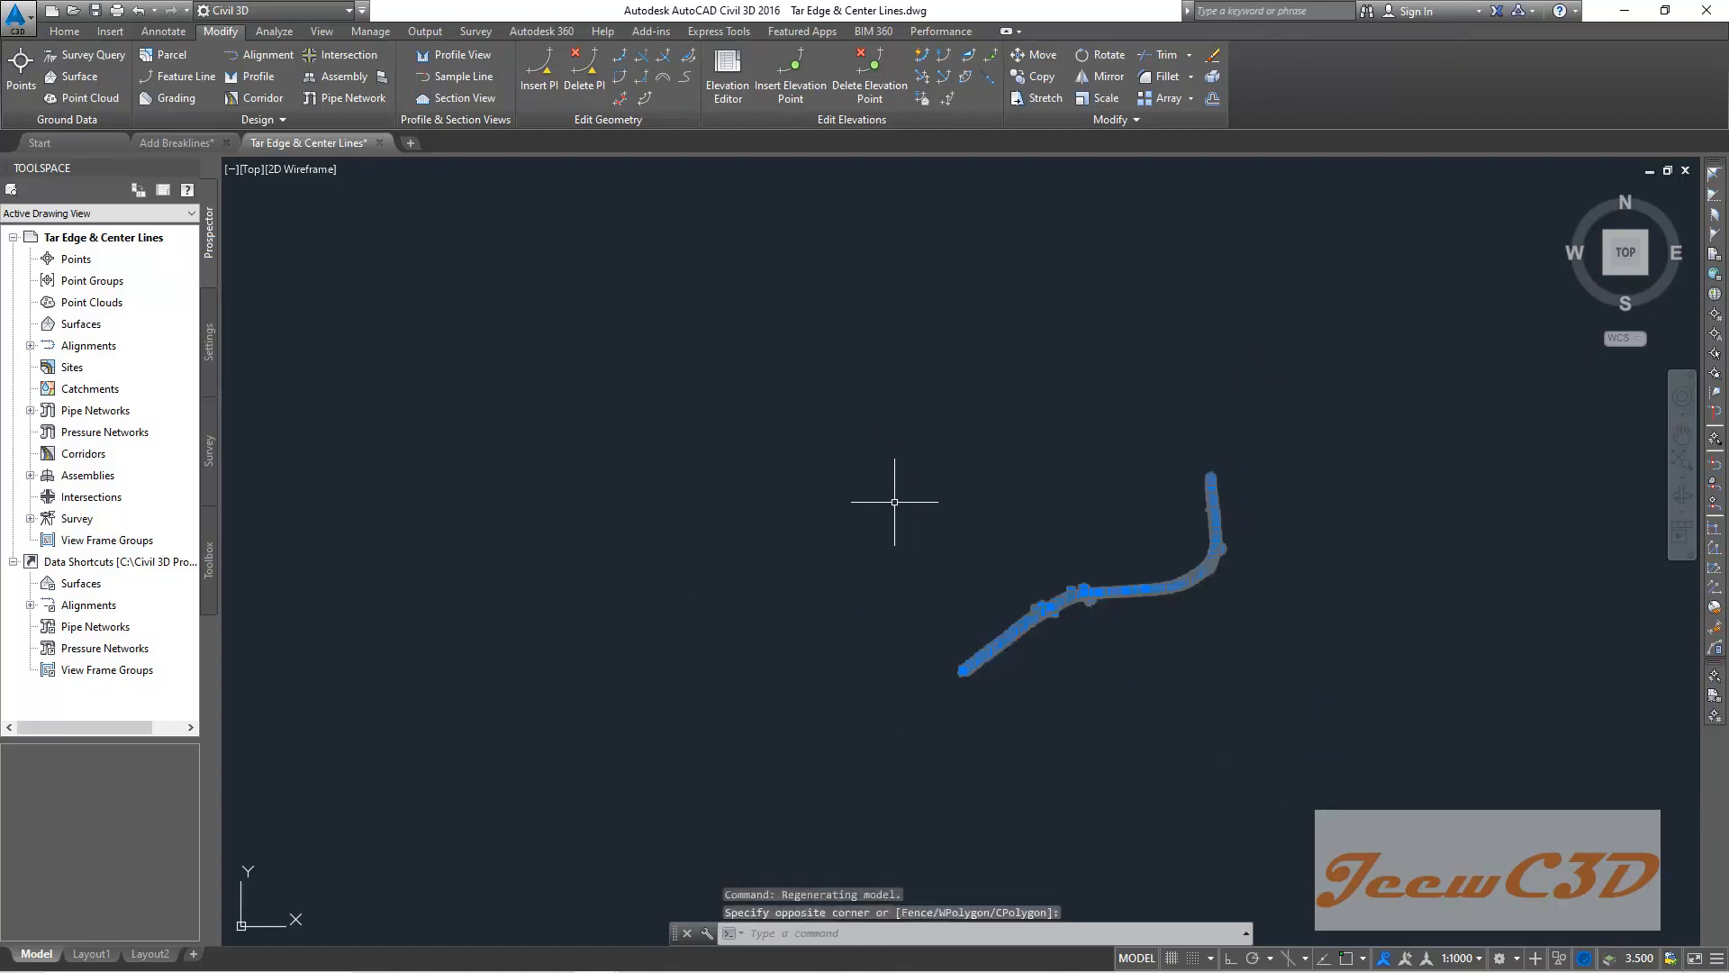
{"action": "right_click", "coordinate": [841, 351]}
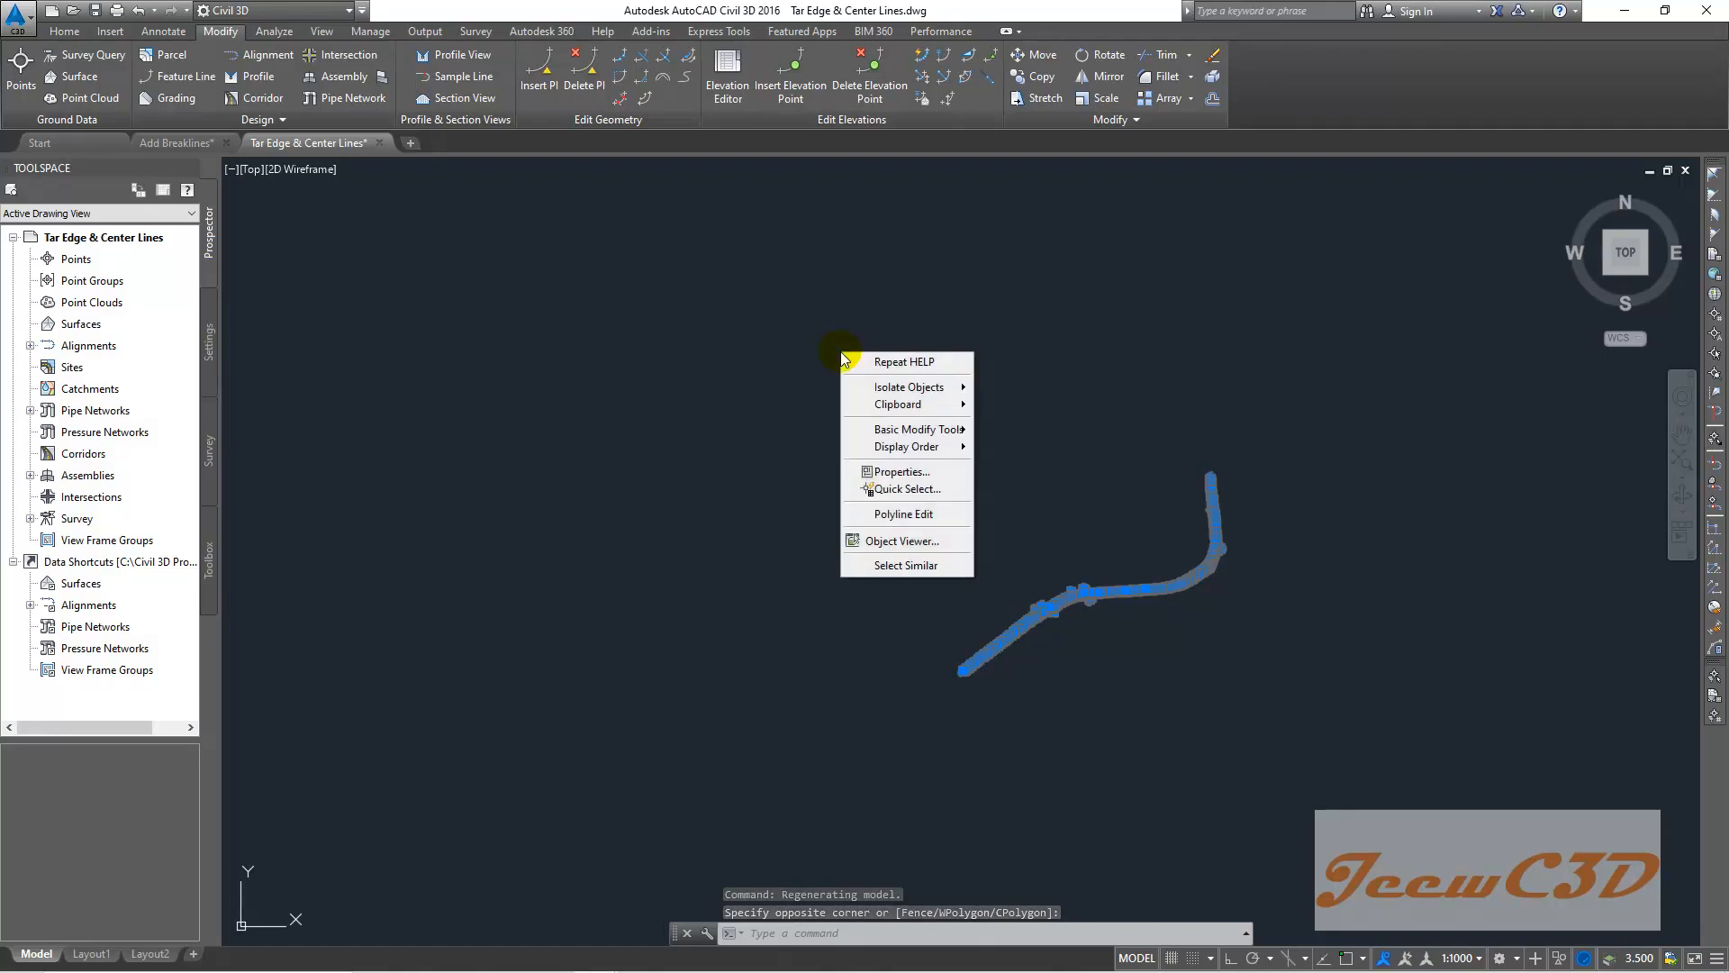
{"action": "mouse_move", "coordinate": [921, 410]}
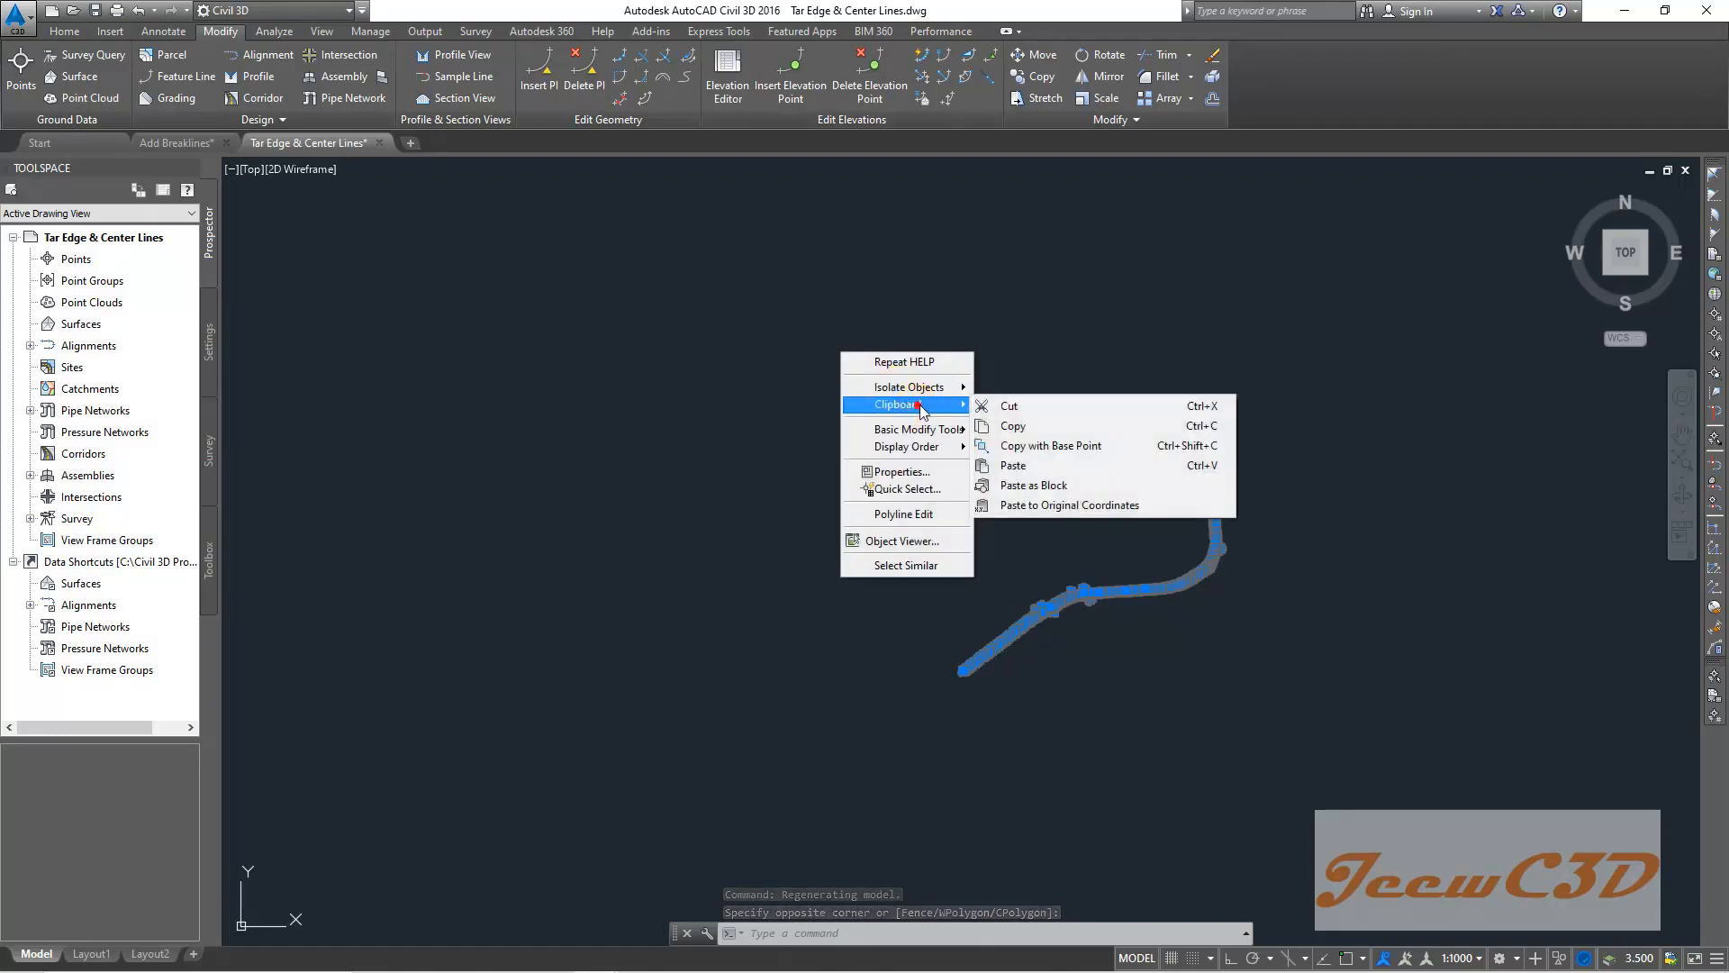
{"action": "left_click", "coordinate": [1056, 447]}
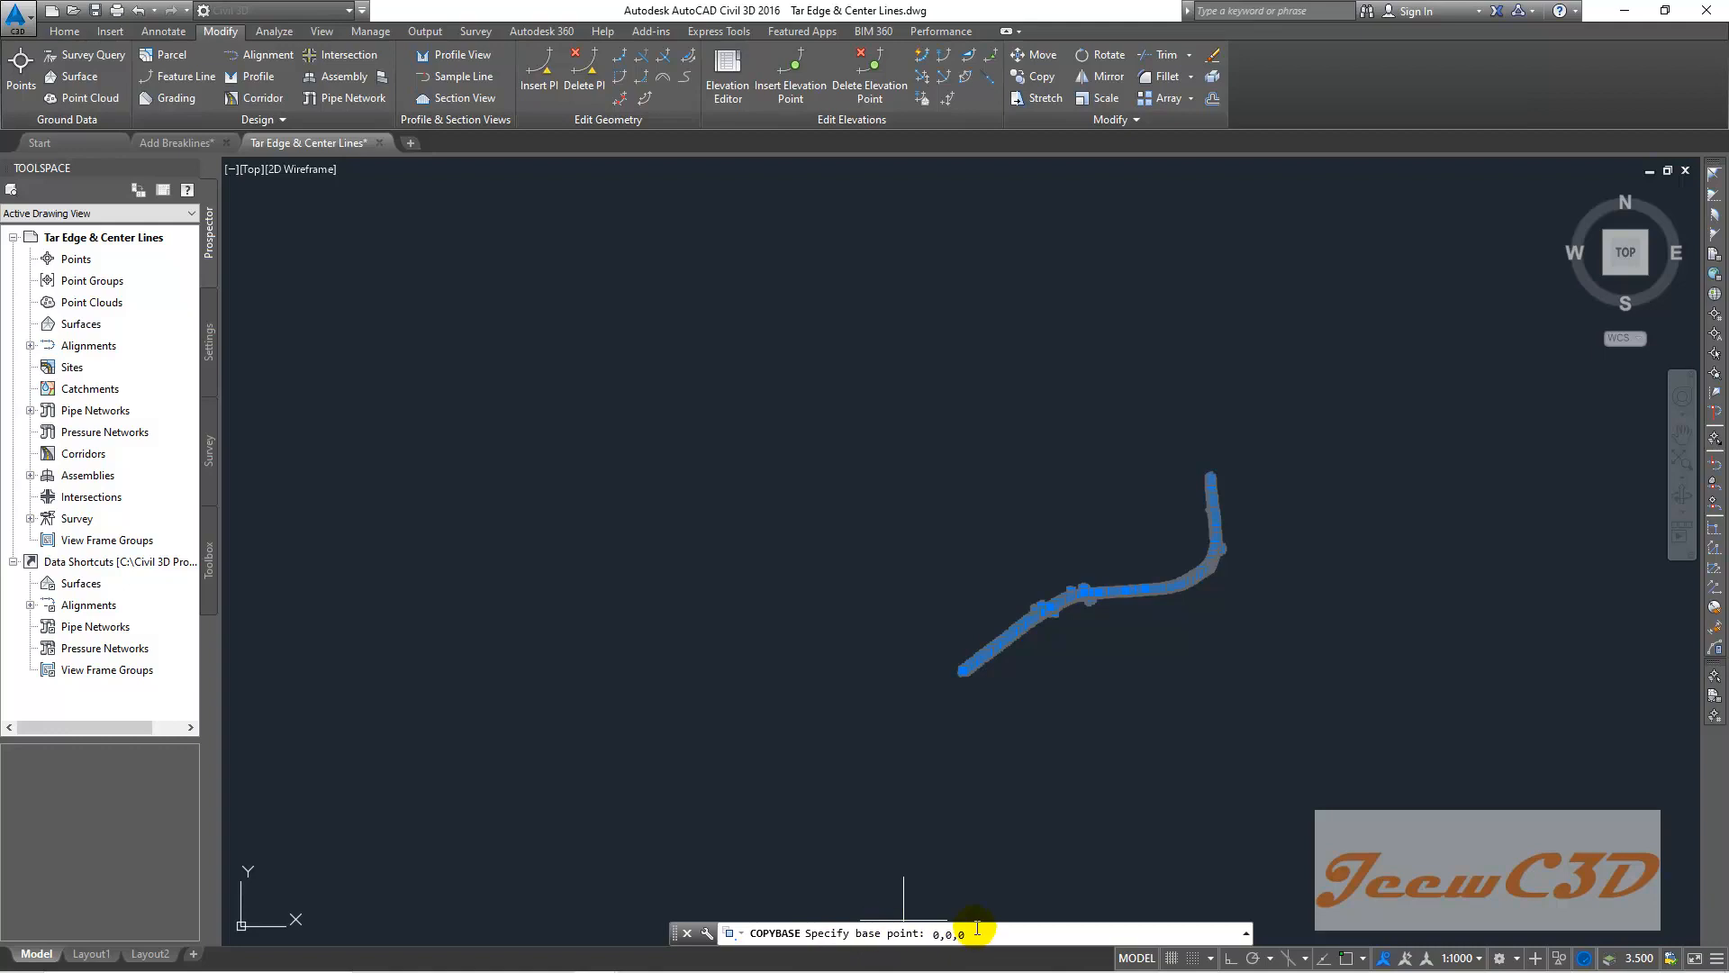
{"action": "key", "text": "Return"}
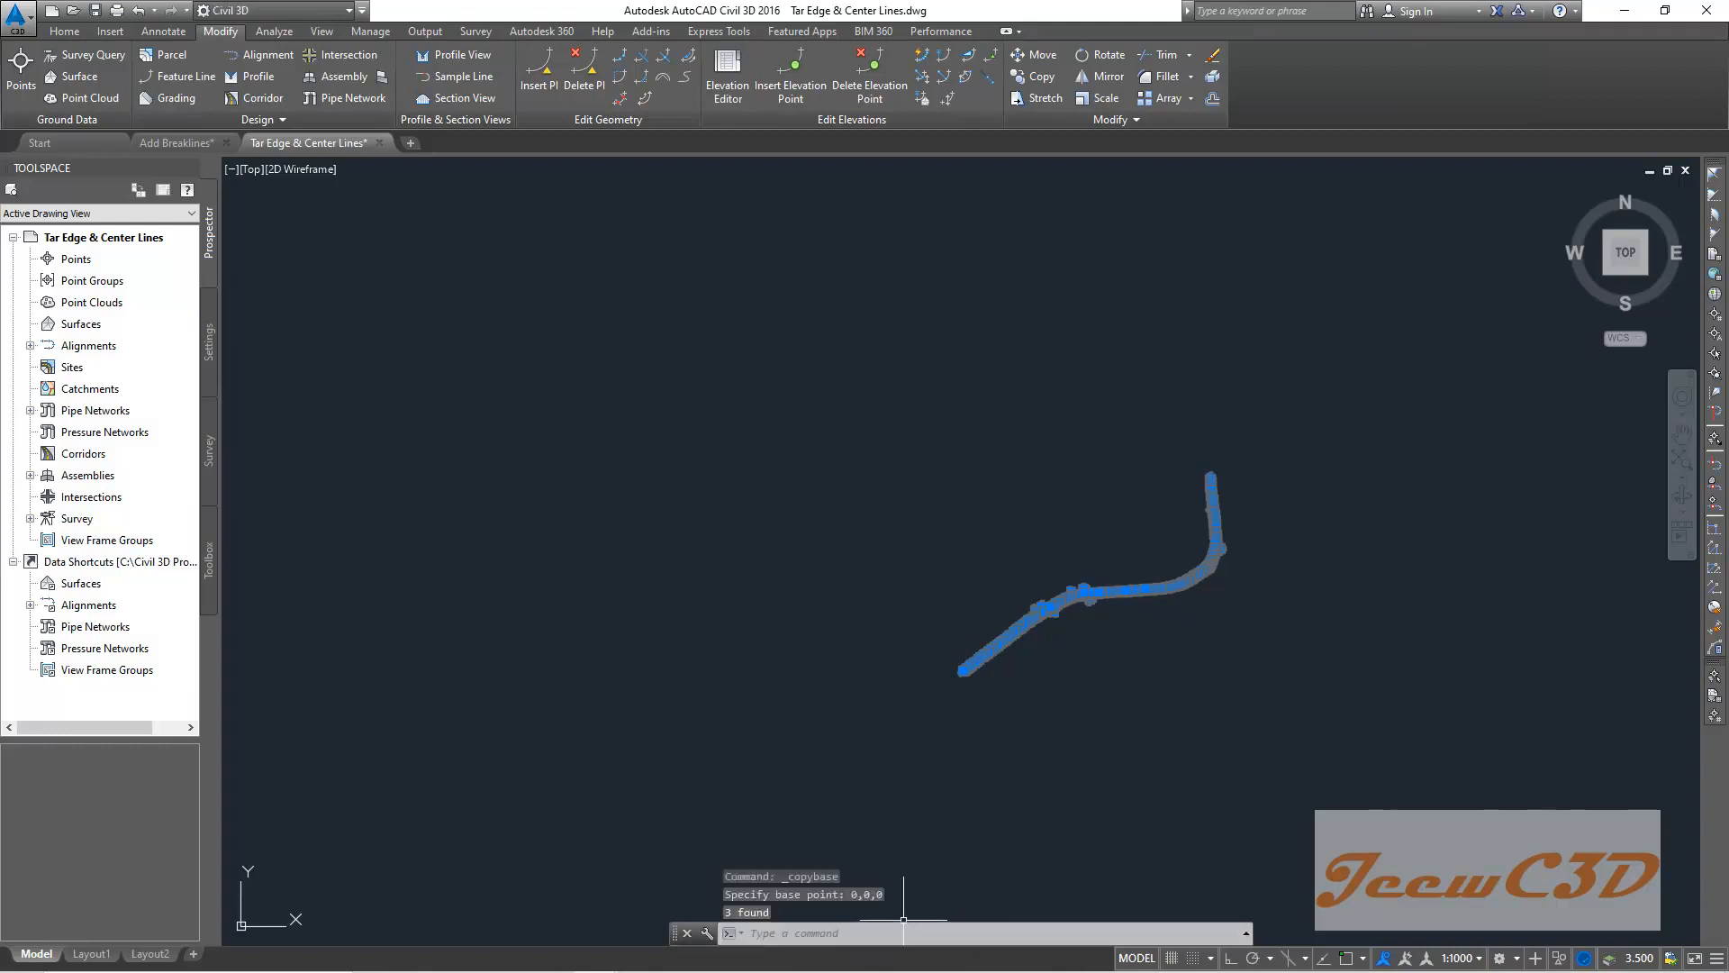
Paste the copied tar edge and center lines into the Add Breaklines drawing at insertion point 0,0,0.
{"action": "left_click", "coordinate": [157, 144]}
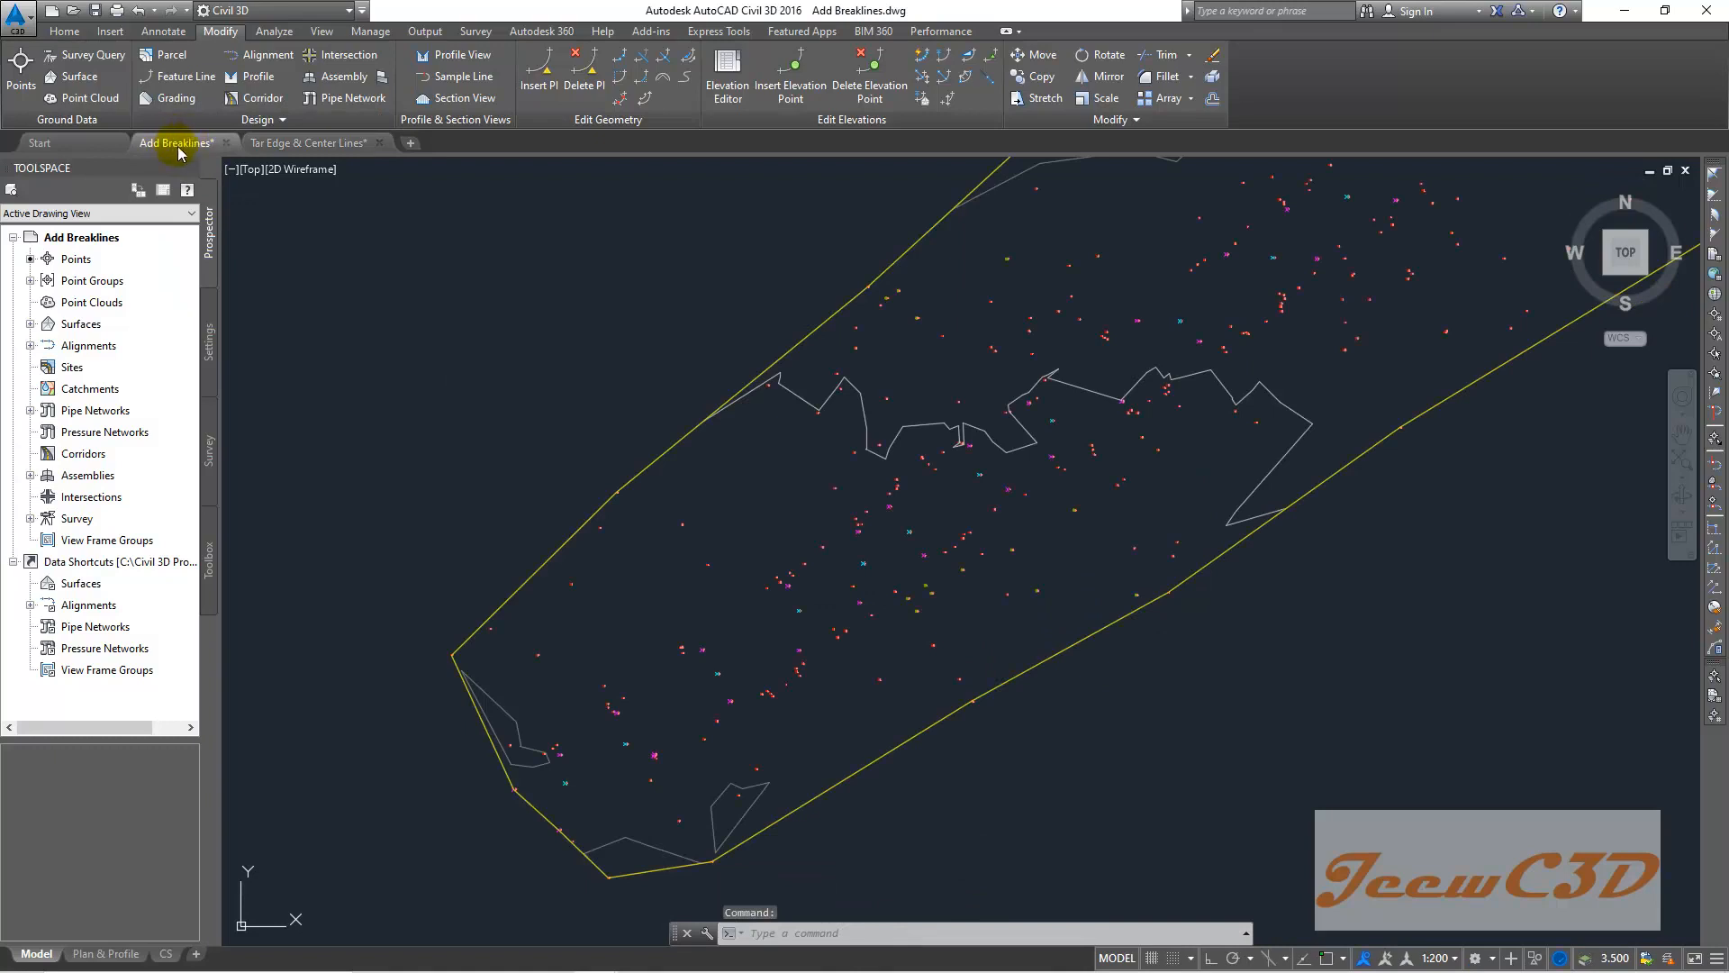
{"action": "scroll", "coordinate": [586, 396], "scroll_direction": "down", "scroll_amount": 4}
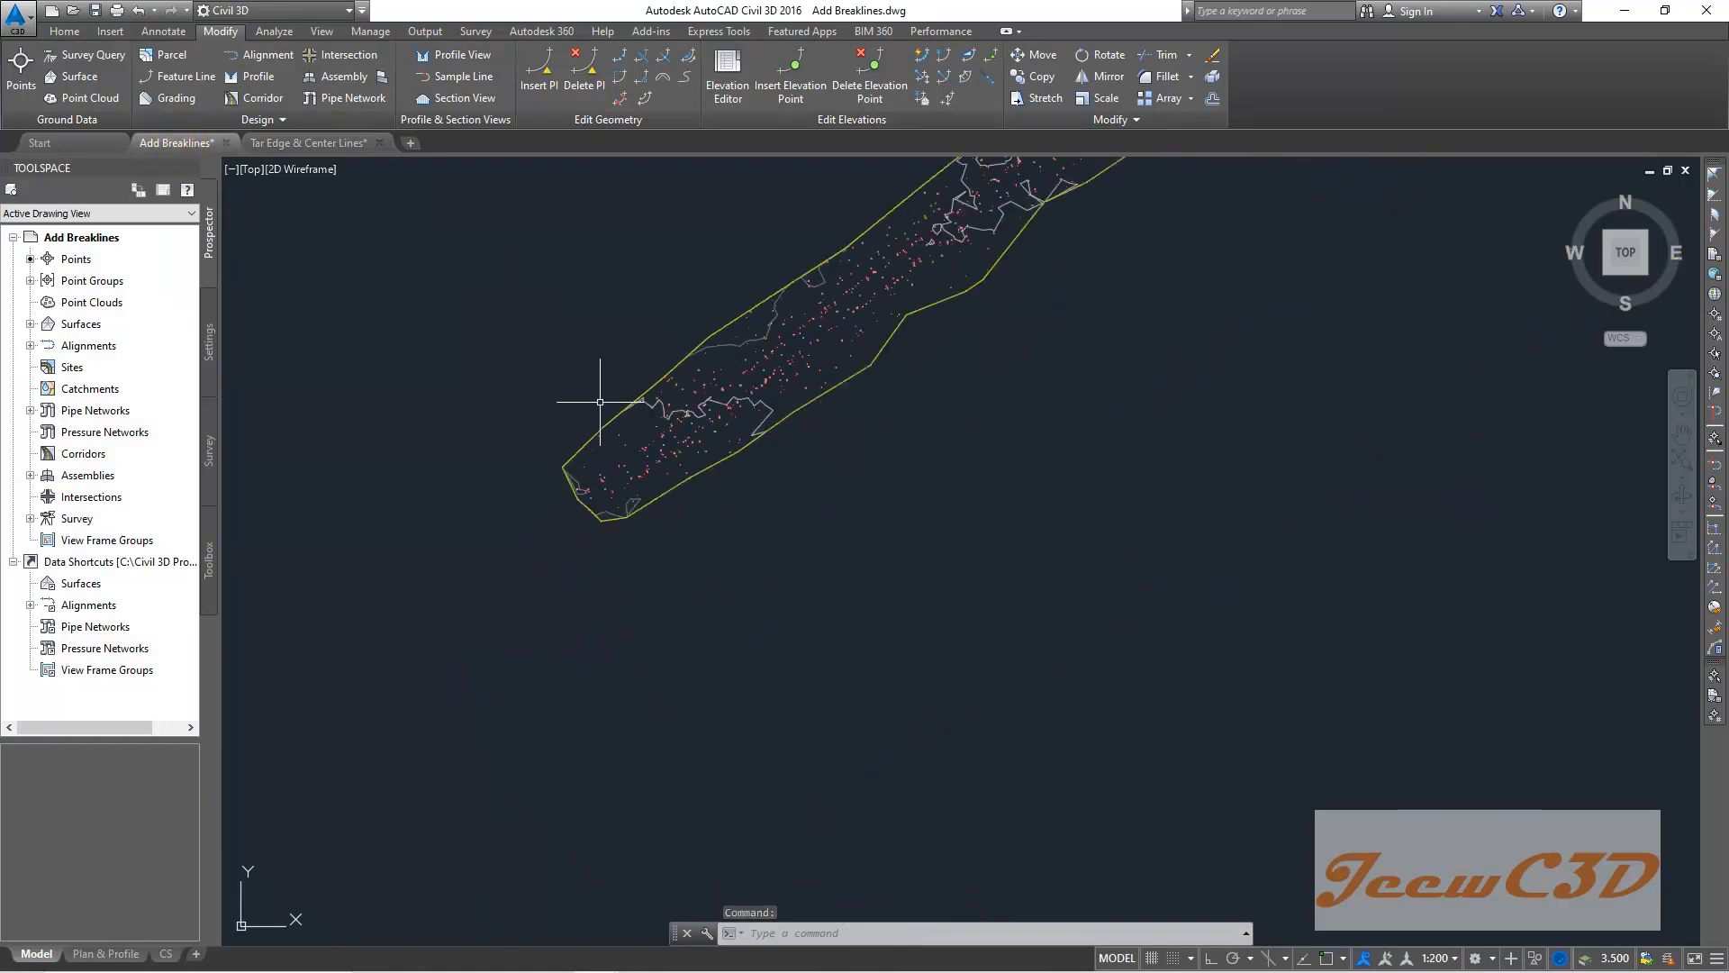
{"action": "scroll", "coordinate": [560, 540], "scroll_direction": "up", "scroll_amount": 4}
{"action": "right_click", "coordinate": [577, 343]}
{"action": "mouse_move", "coordinate": [687, 420]}
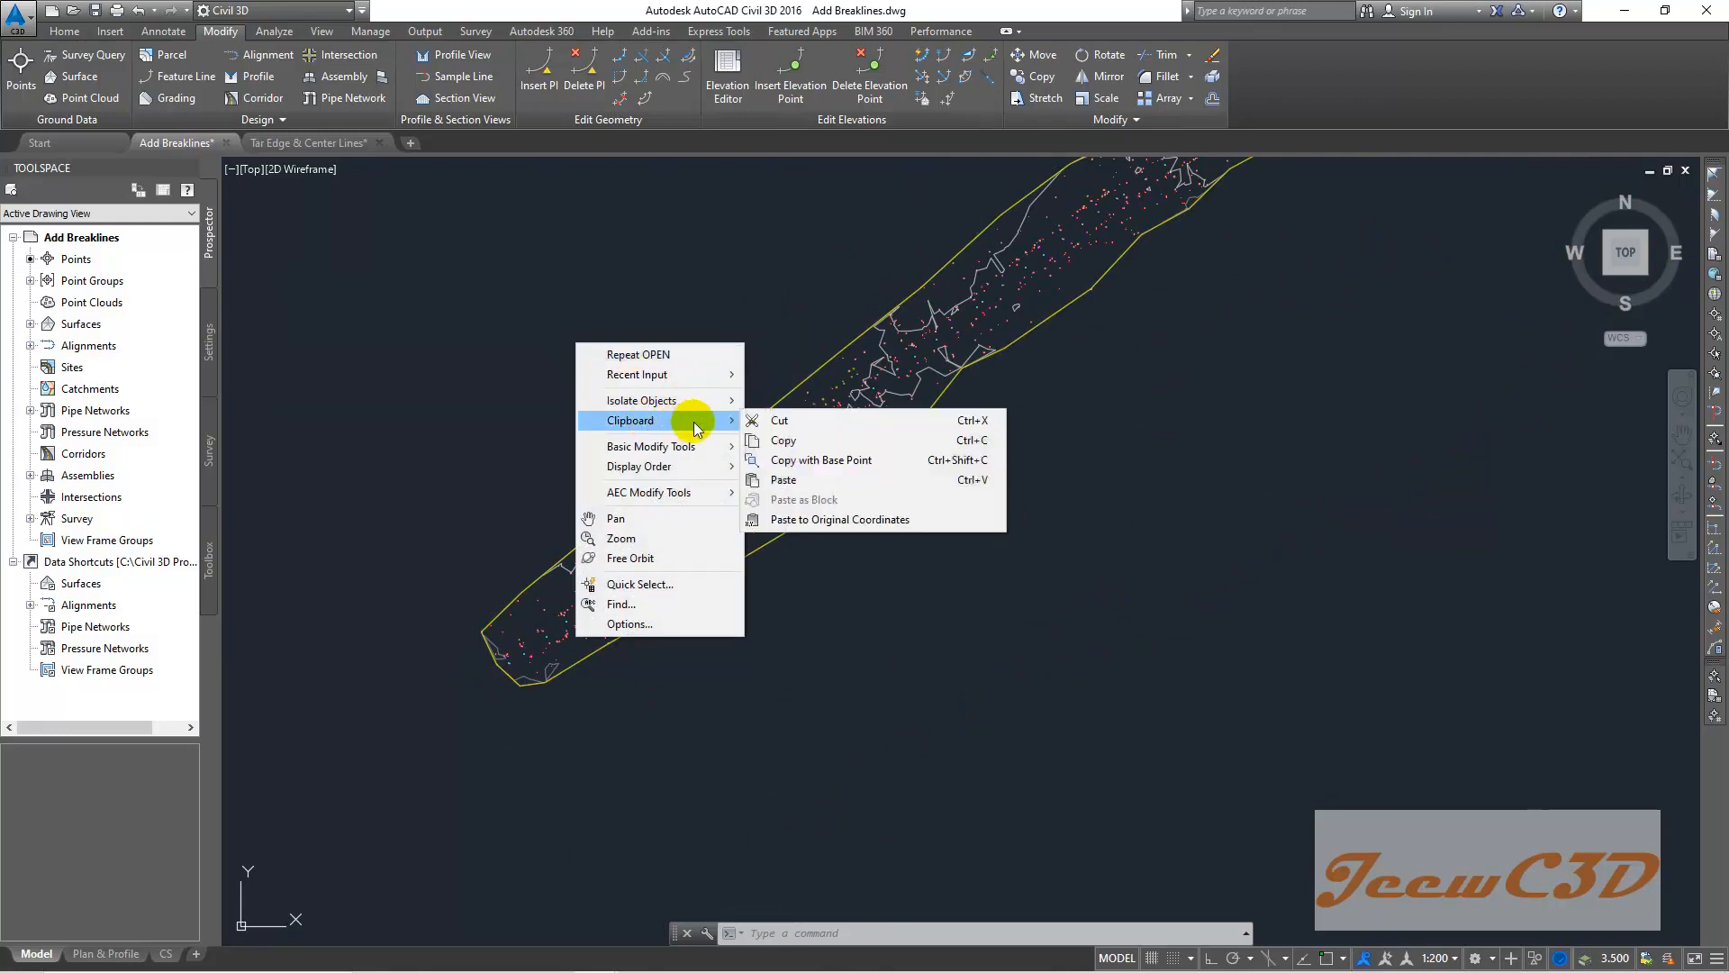
{"action": "left_click", "coordinate": [799, 479]}
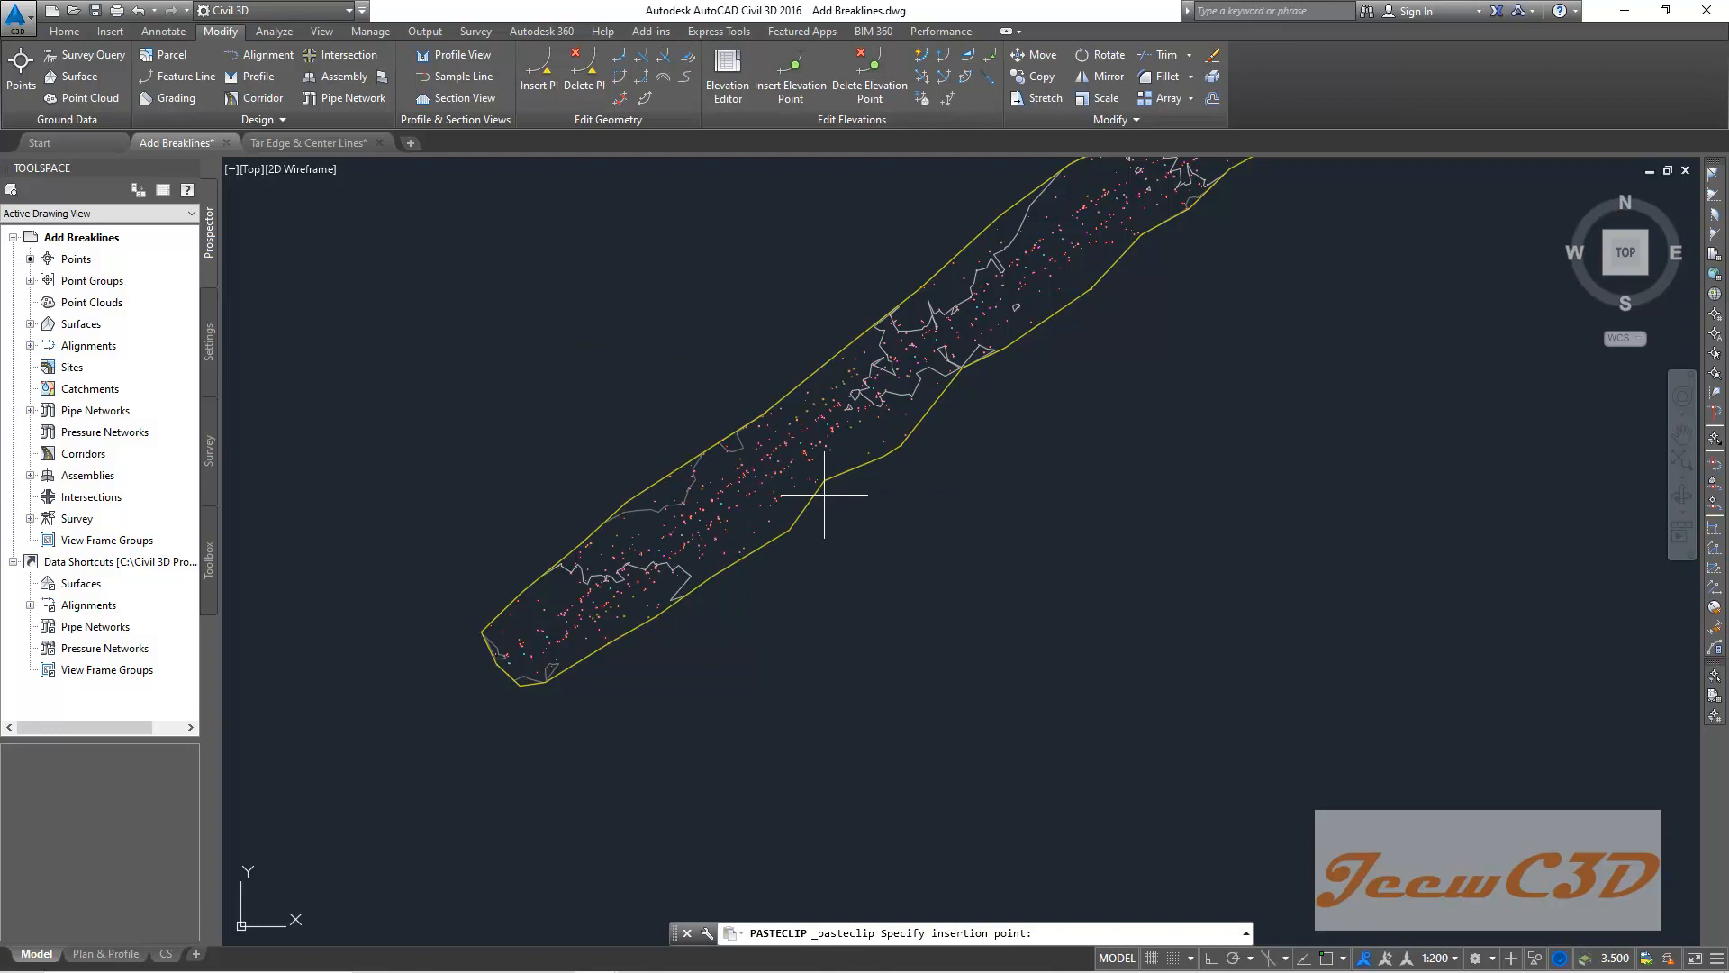
{"action": "type", "text": "0,0,0"}
{"action": "left_click", "coordinate": [1091, 934]}
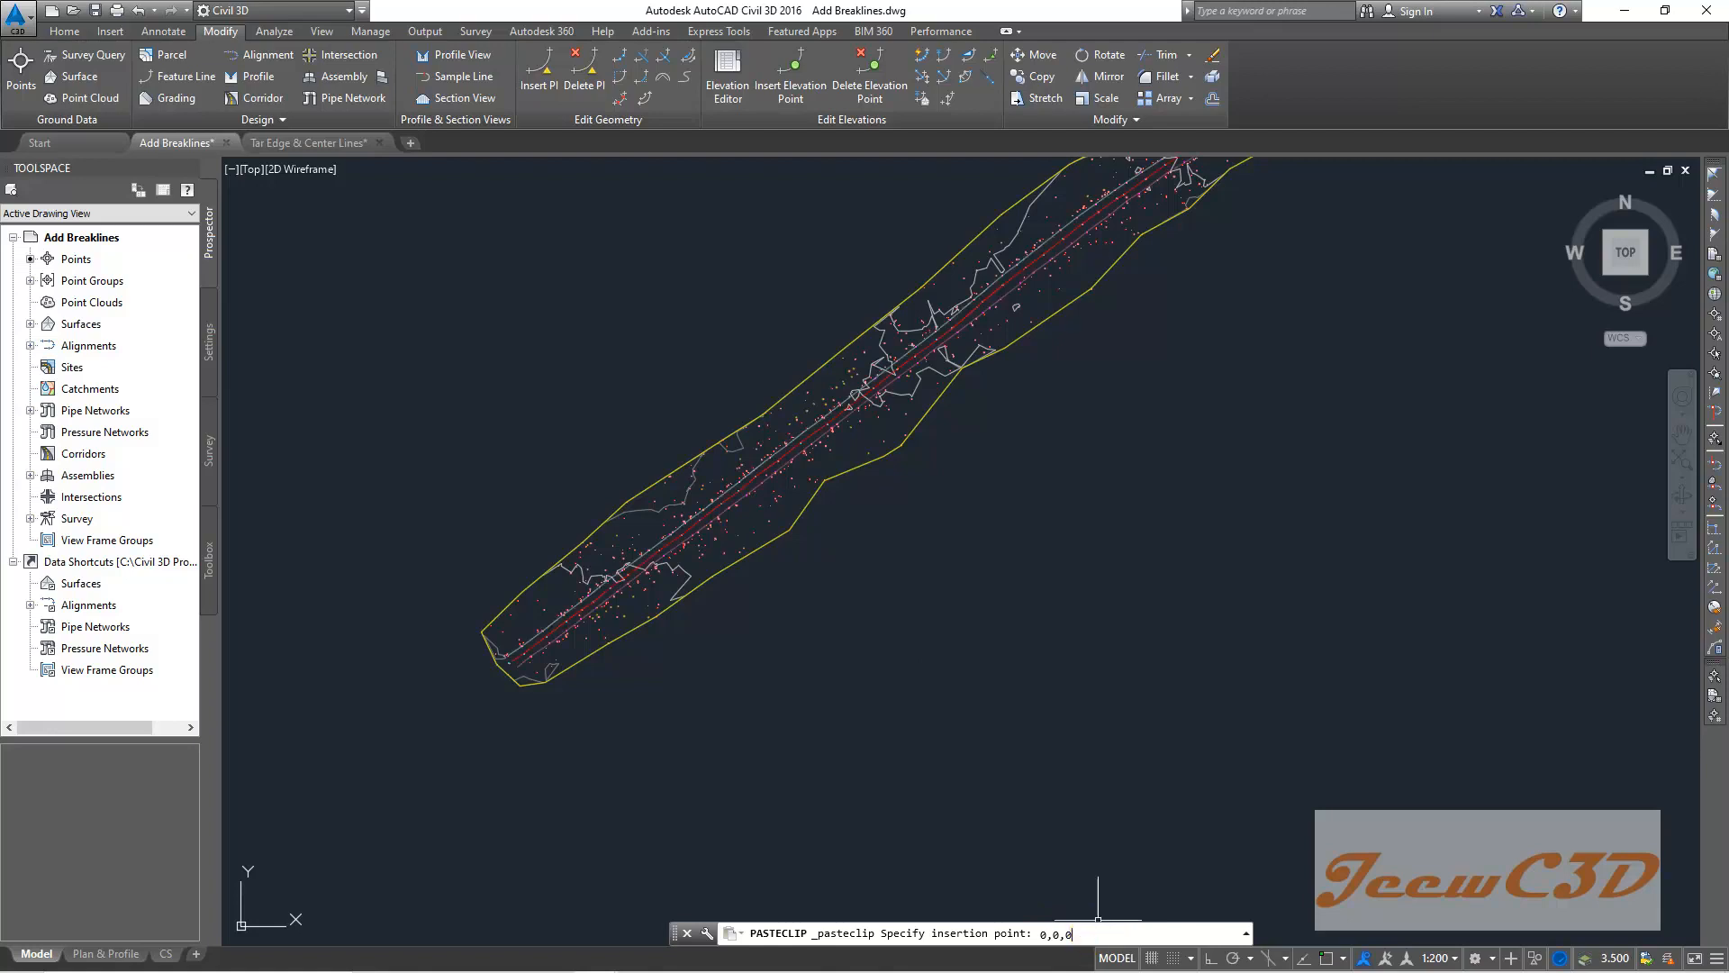
{"action": "key", "text": "Return"}
Inspect how the pasted tar edge and center lines run through the survey points along the corridor.
{"action": "scroll", "coordinate": [565, 601], "scroll_direction": "up", "scroll_amount": 6}
{"action": "scroll", "coordinate": [708, 656], "scroll_direction": "down", "scroll_amount": 4}
{"action": "middle_click_drag", "start_coordinate": [978, 473], "coordinate": [598, 775]}
{"action": "scroll", "coordinate": [878, 542], "scroll_direction": "down", "scroll_amount": 2}
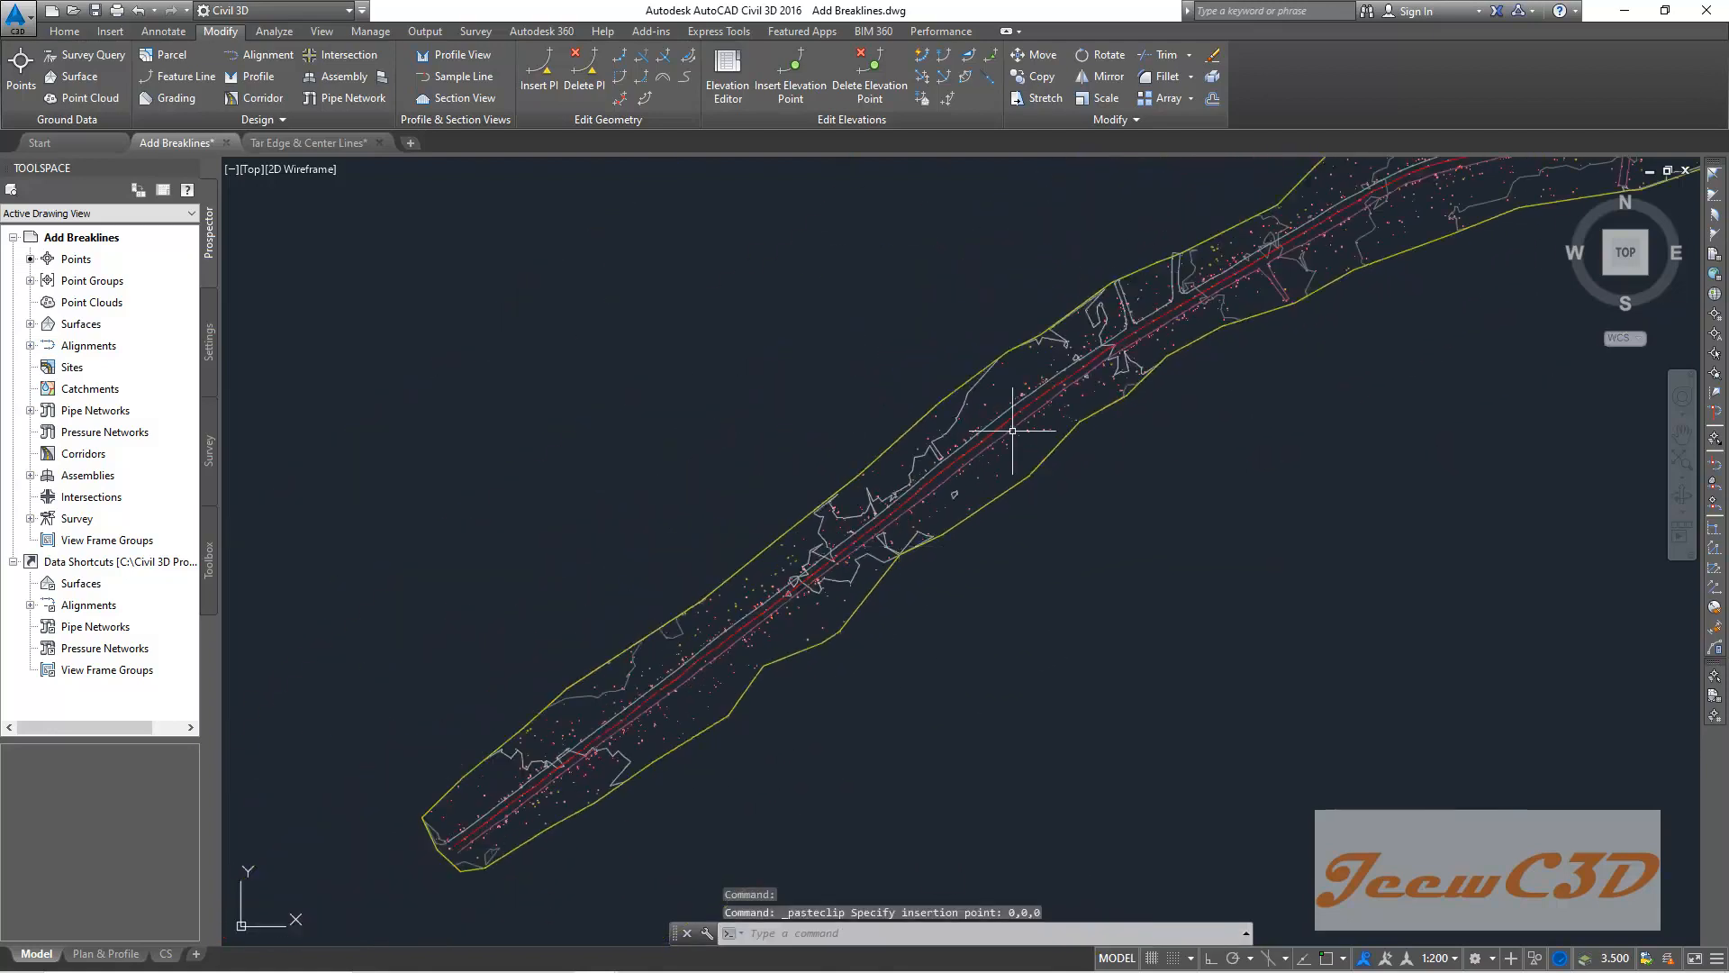
{"action": "middle_click_drag", "start_coordinate": [998, 454], "coordinate": [850, 650]}
{"action": "scroll", "coordinate": [1189, 424], "scroll_direction": "up", "scroll_amount": 2}
{"action": "middle_click_drag", "start_coordinate": [1189, 424], "coordinate": [781, 616]}
{"action": "scroll", "coordinate": [937, 526], "scroll_direction": "up", "scroll_amount": 4}
{"action": "scroll", "coordinate": [938, 526], "scroll_direction": "down", "scroll_amount": 4}
{"action": "scroll", "coordinate": [618, 586], "scroll_direction": "down", "scroll_amount": 2}
{"action": "scroll", "coordinate": [938, 529], "scroll_direction": "up", "scroll_amount": 4}
{"action": "scroll", "coordinate": [803, 622], "scroll_direction": "down", "scroll_amount": 4}
{"action": "mouse_move", "coordinate": [696, 698]}
{"action": "middle_mouse_down"}
{"action": "mouse_move", "coordinate": [957, 463]}
{"action": "mouse_move", "coordinate": [865, 478]}
{"action": "middle_mouse_up"}
{"action": "scroll", "coordinate": [811, 494], "scroll_direction": "up", "scroll_amount": 8}
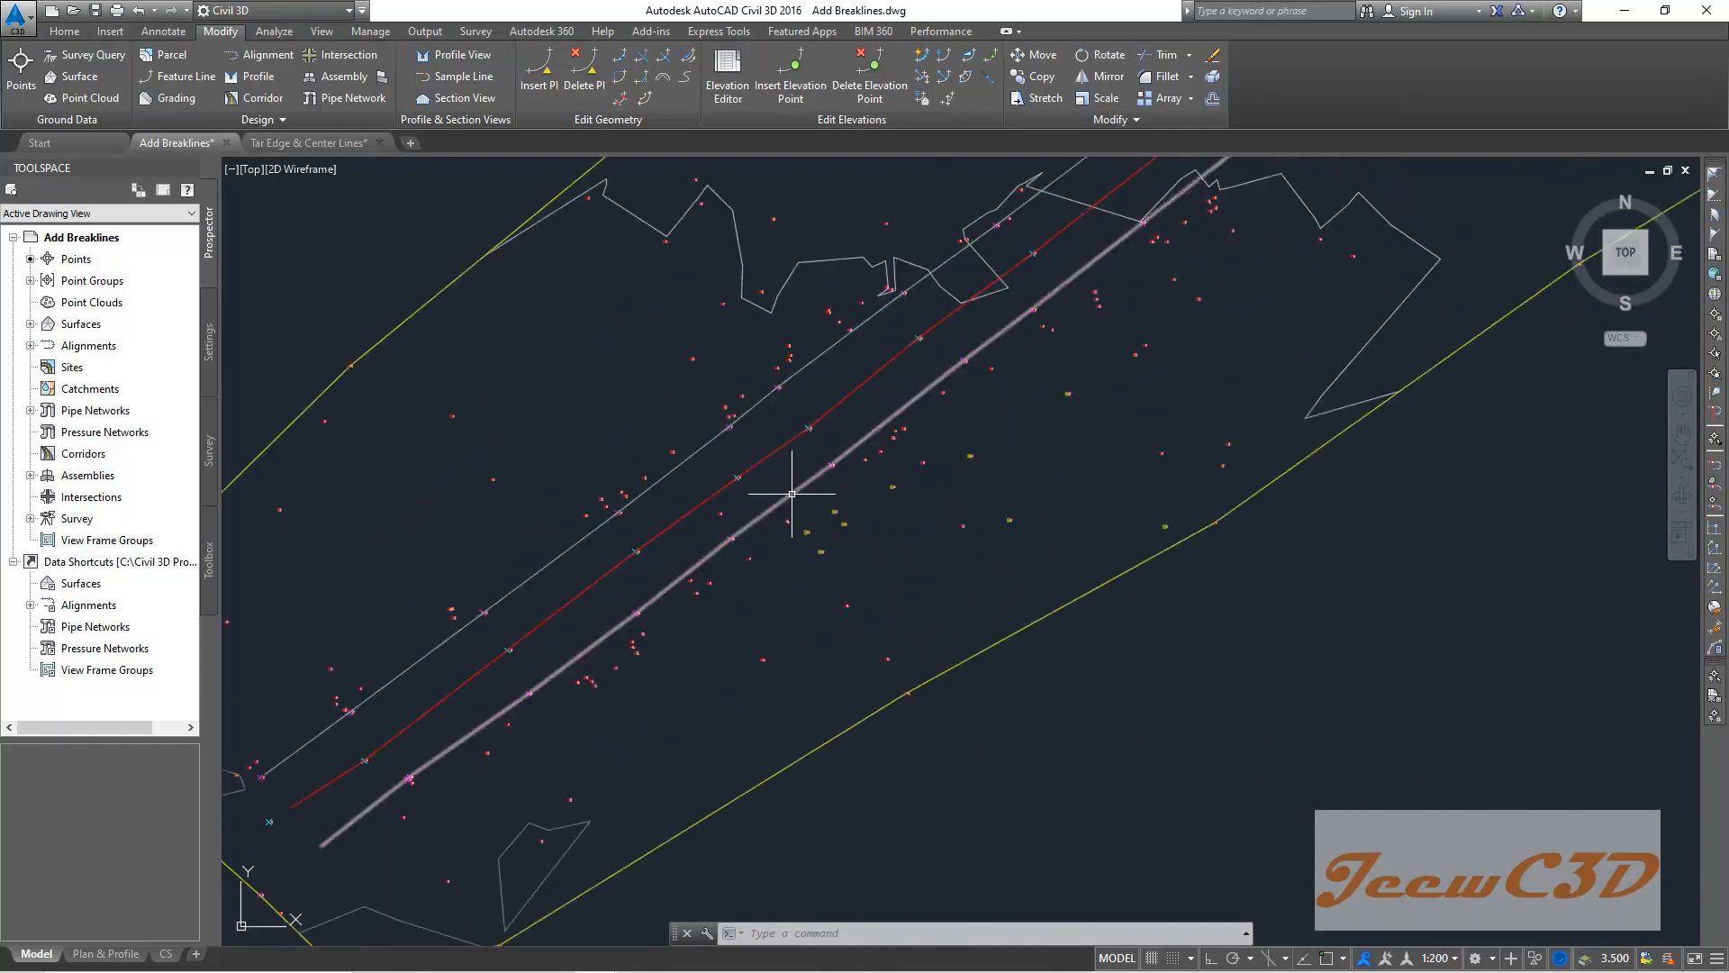
{"action": "scroll", "coordinate": [775, 477], "scroll_direction": "up", "scroll_amount": 4}
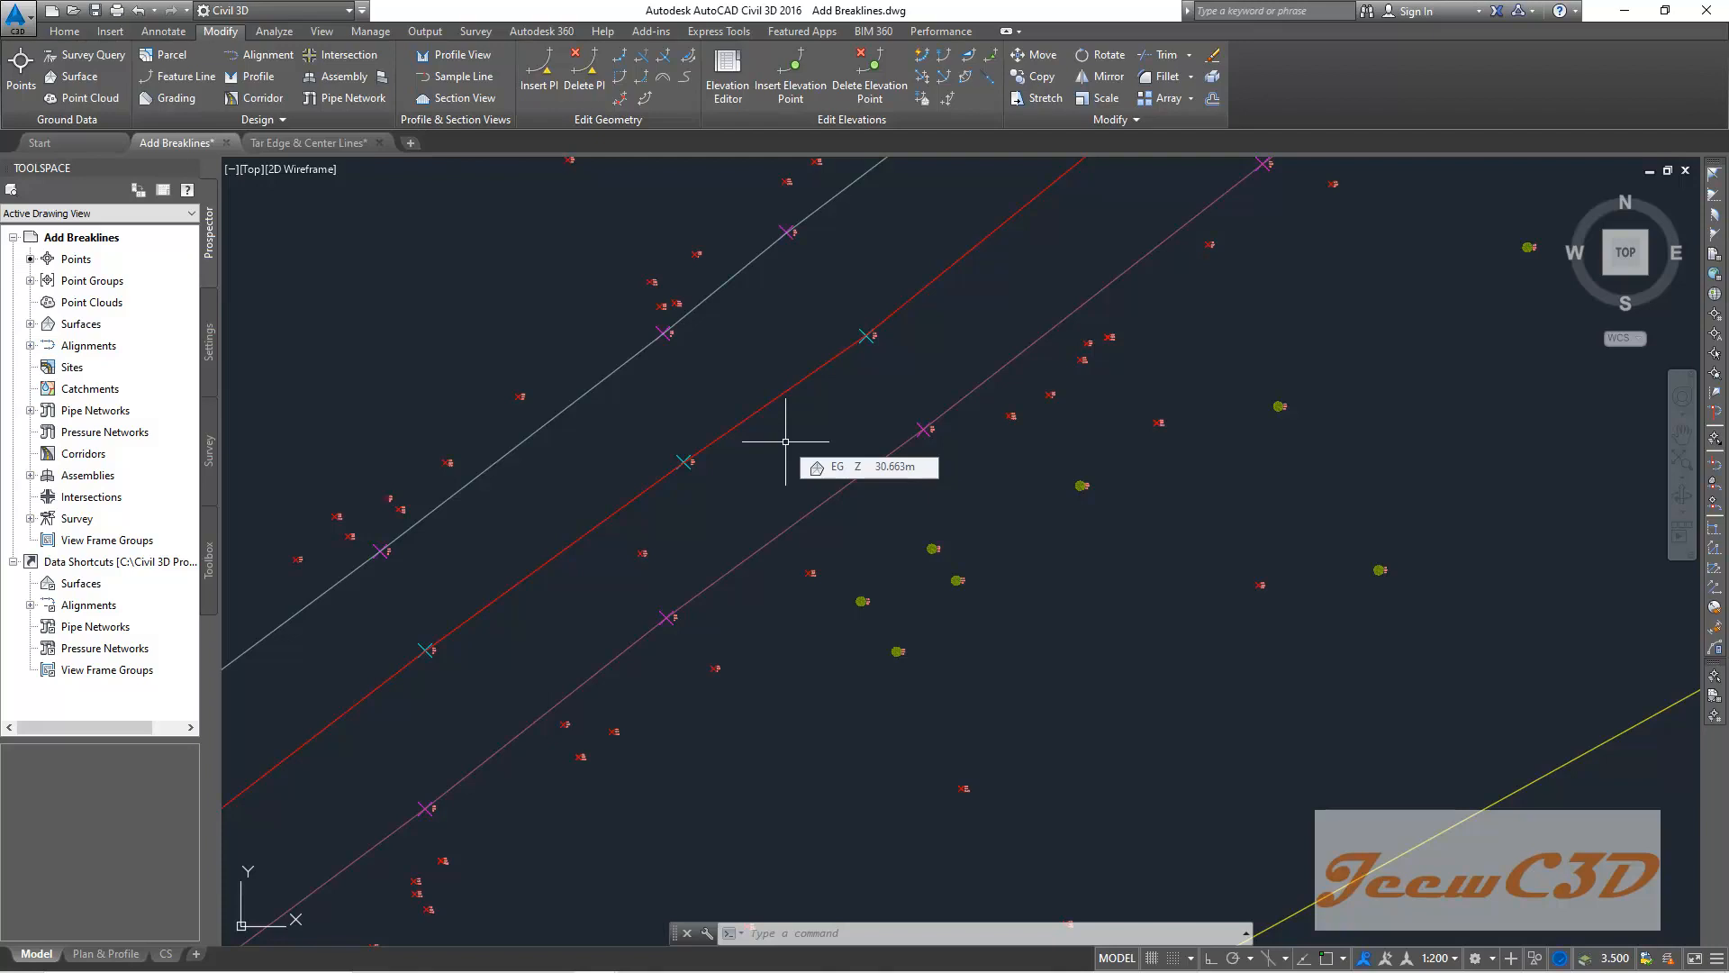
{"action": "scroll", "coordinate": [741, 492], "scroll_direction": "down", "scroll_amount": 2}
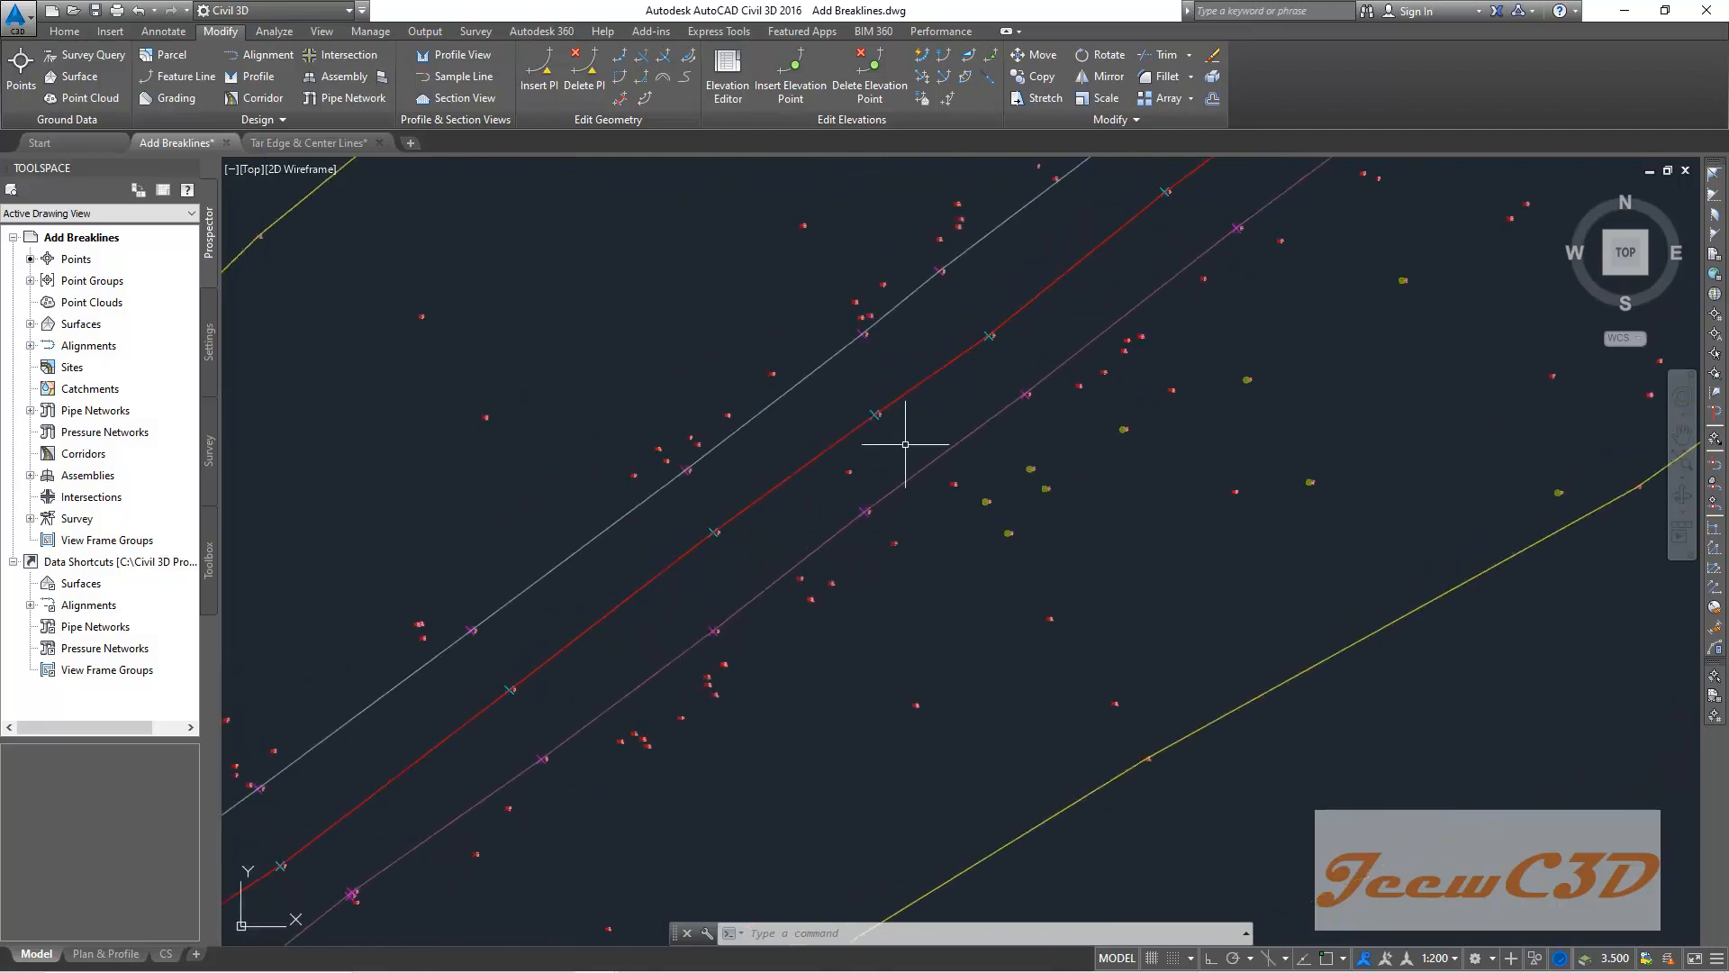
Examine the EG surface's border and contours around the tar edge and center lines at the road's southwest end.
{"action": "mouse_move", "coordinate": [905, 444]}
{"action": "scroll", "coordinate": [639, 554], "scroll_direction": "down", "scroll_amount": 3}
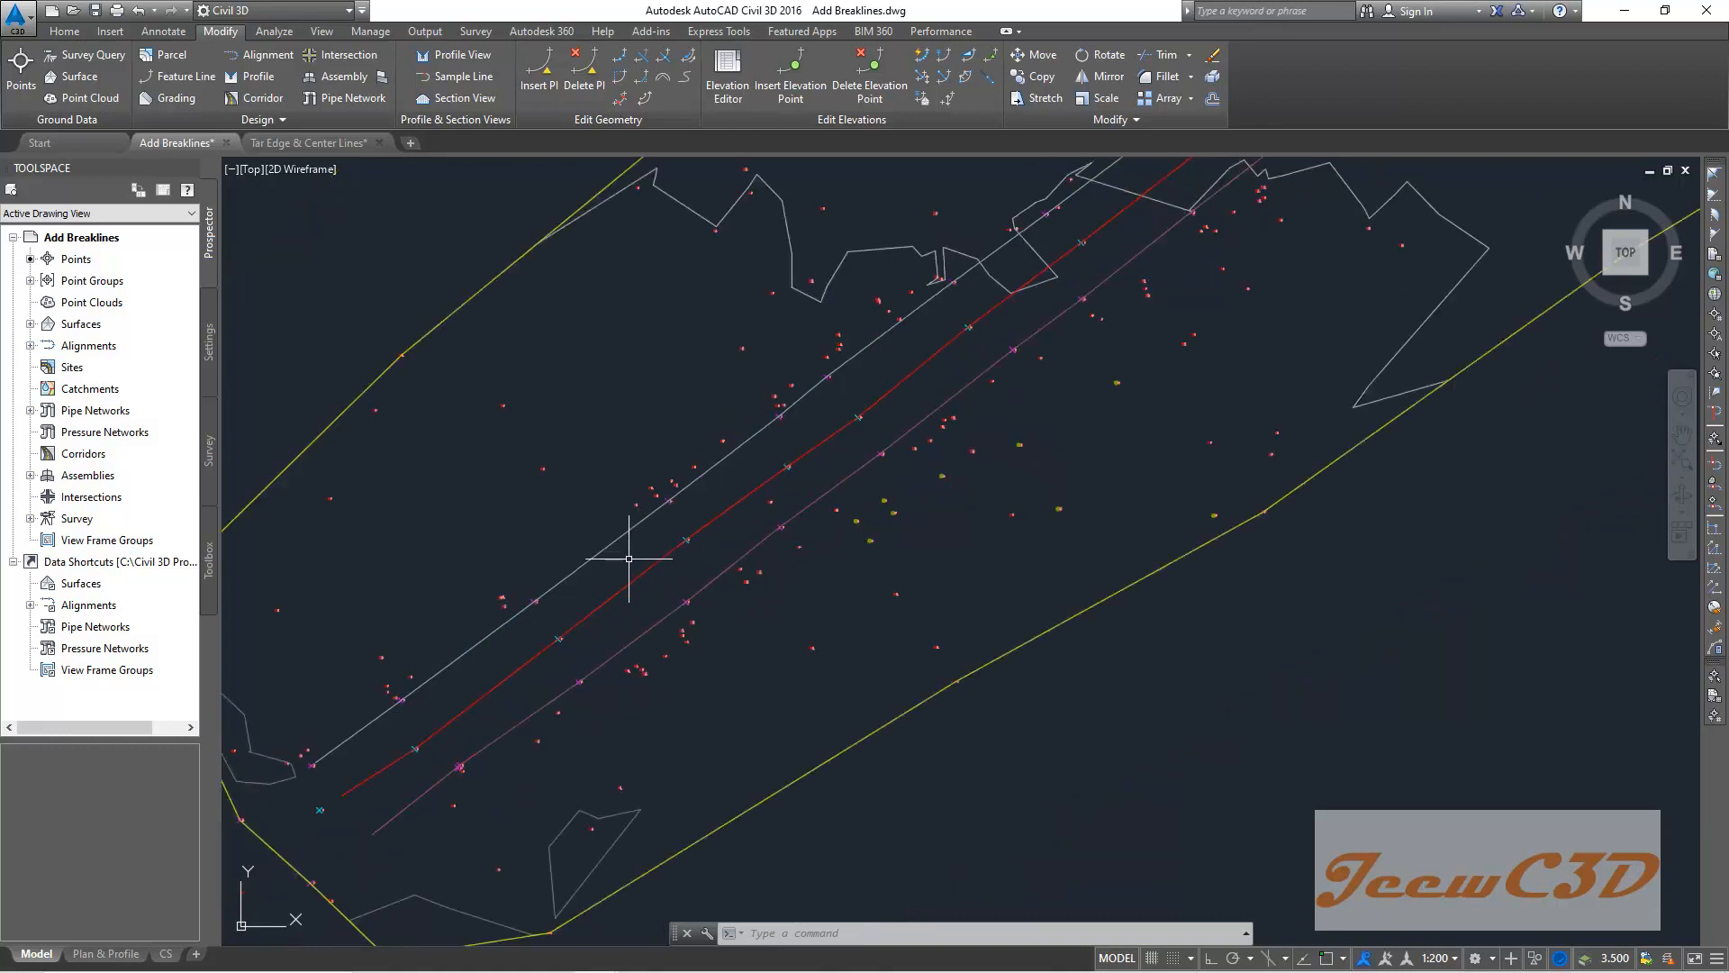
{"action": "scroll", "coordinate": [784, 471], "scroll_direction": "up", "scroll_amount": 1}
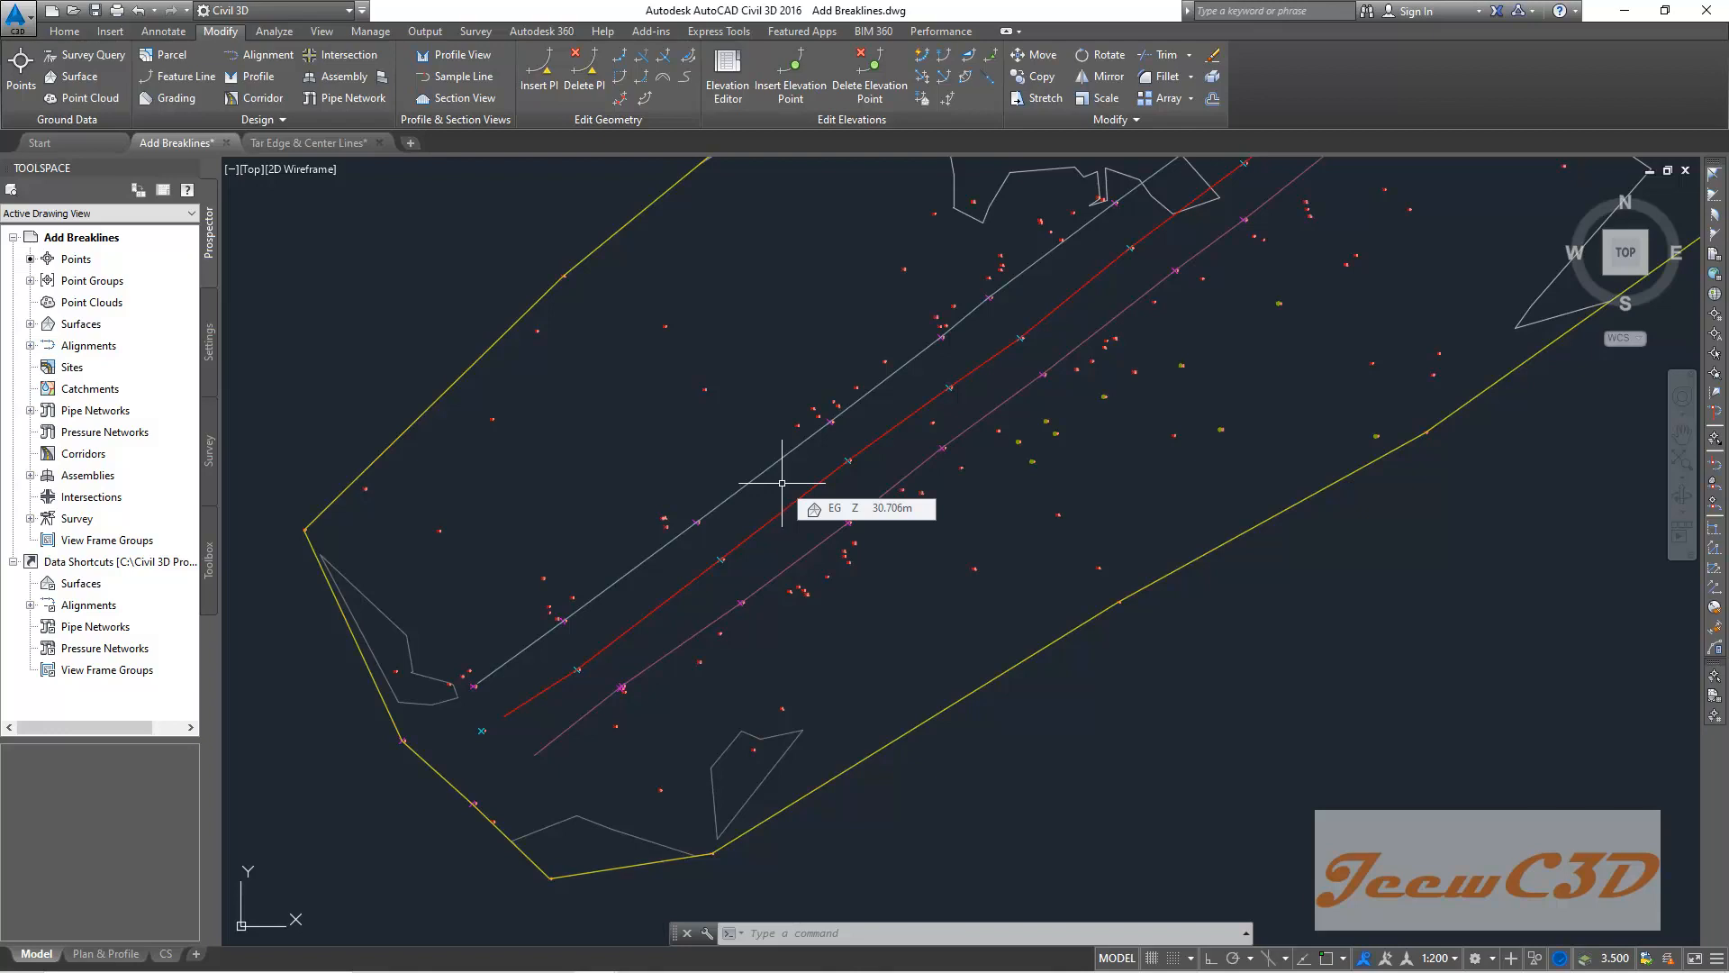
{"action": "scroll", "coordinate": [783, 482], "scroll_direction": "down", "scroll_amount": 4}
{"action": "scroll", "coordinate": [765, 637], "scroll_direction": "up", "scroll_amount": 3}
{"action": "scroll", "coordinate": [903, 600], "scroll_direction": "up", "scroll_amount": 2}
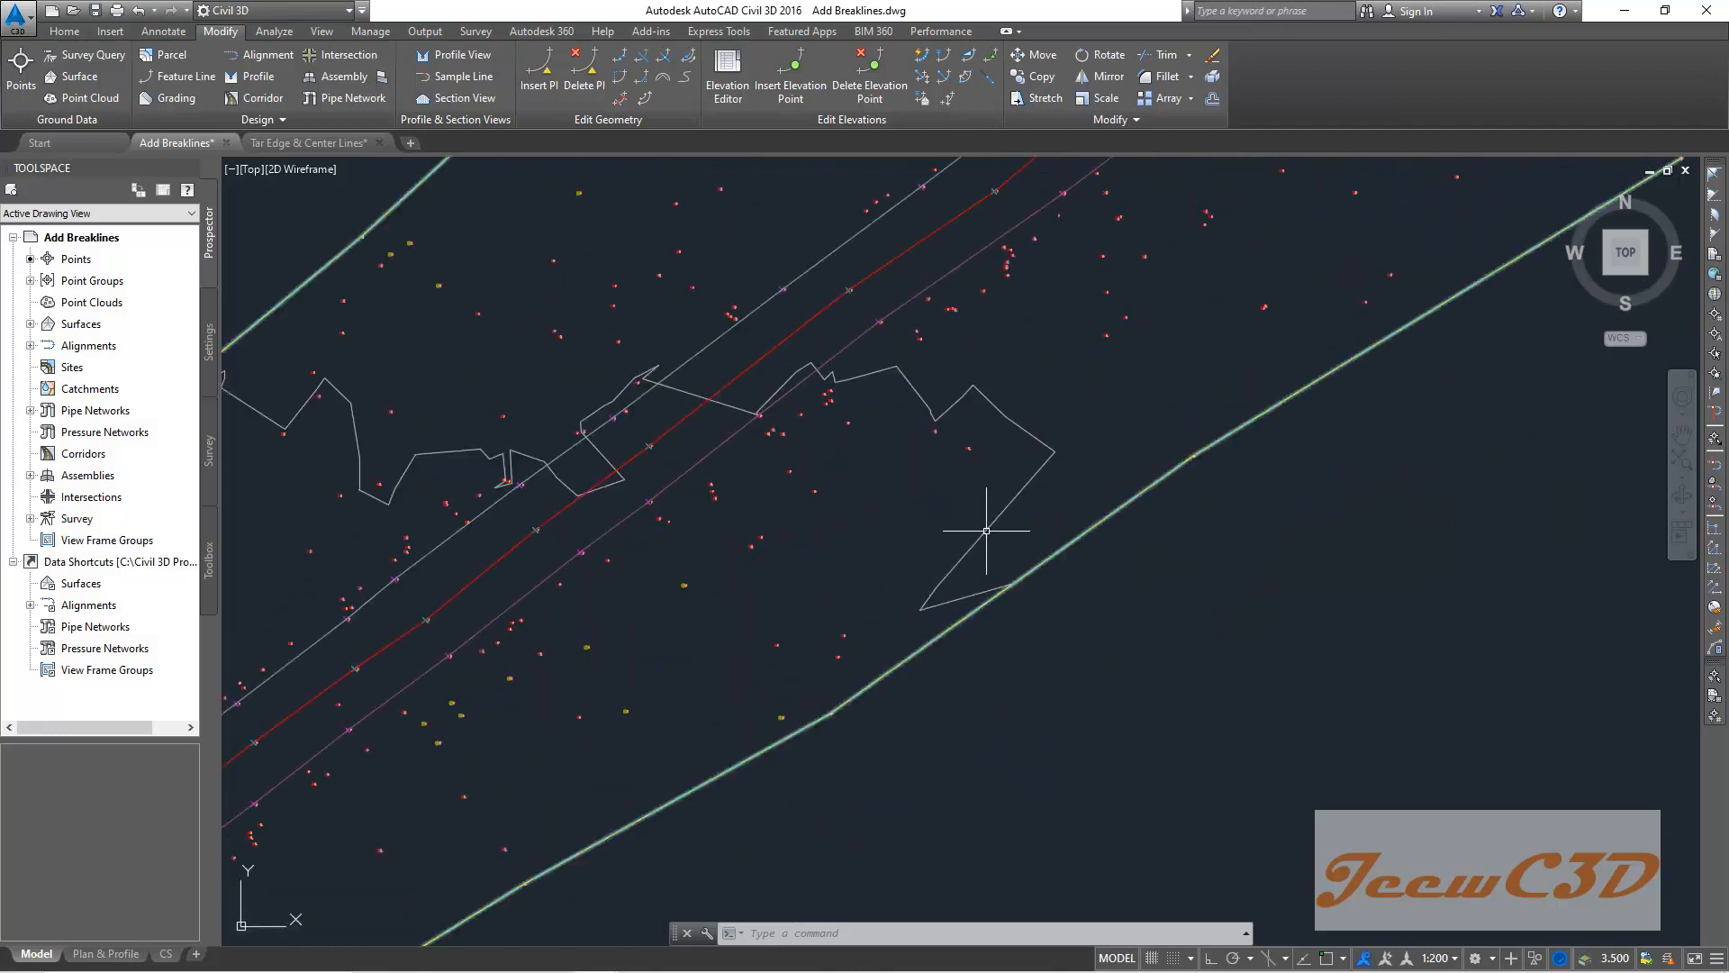
{"action": "left_click", "coordinate": [993, 524]}
{"action": "scroll", "coordinate": [991, 540], "scroll_direction": "down", "scroll_amount": 4}
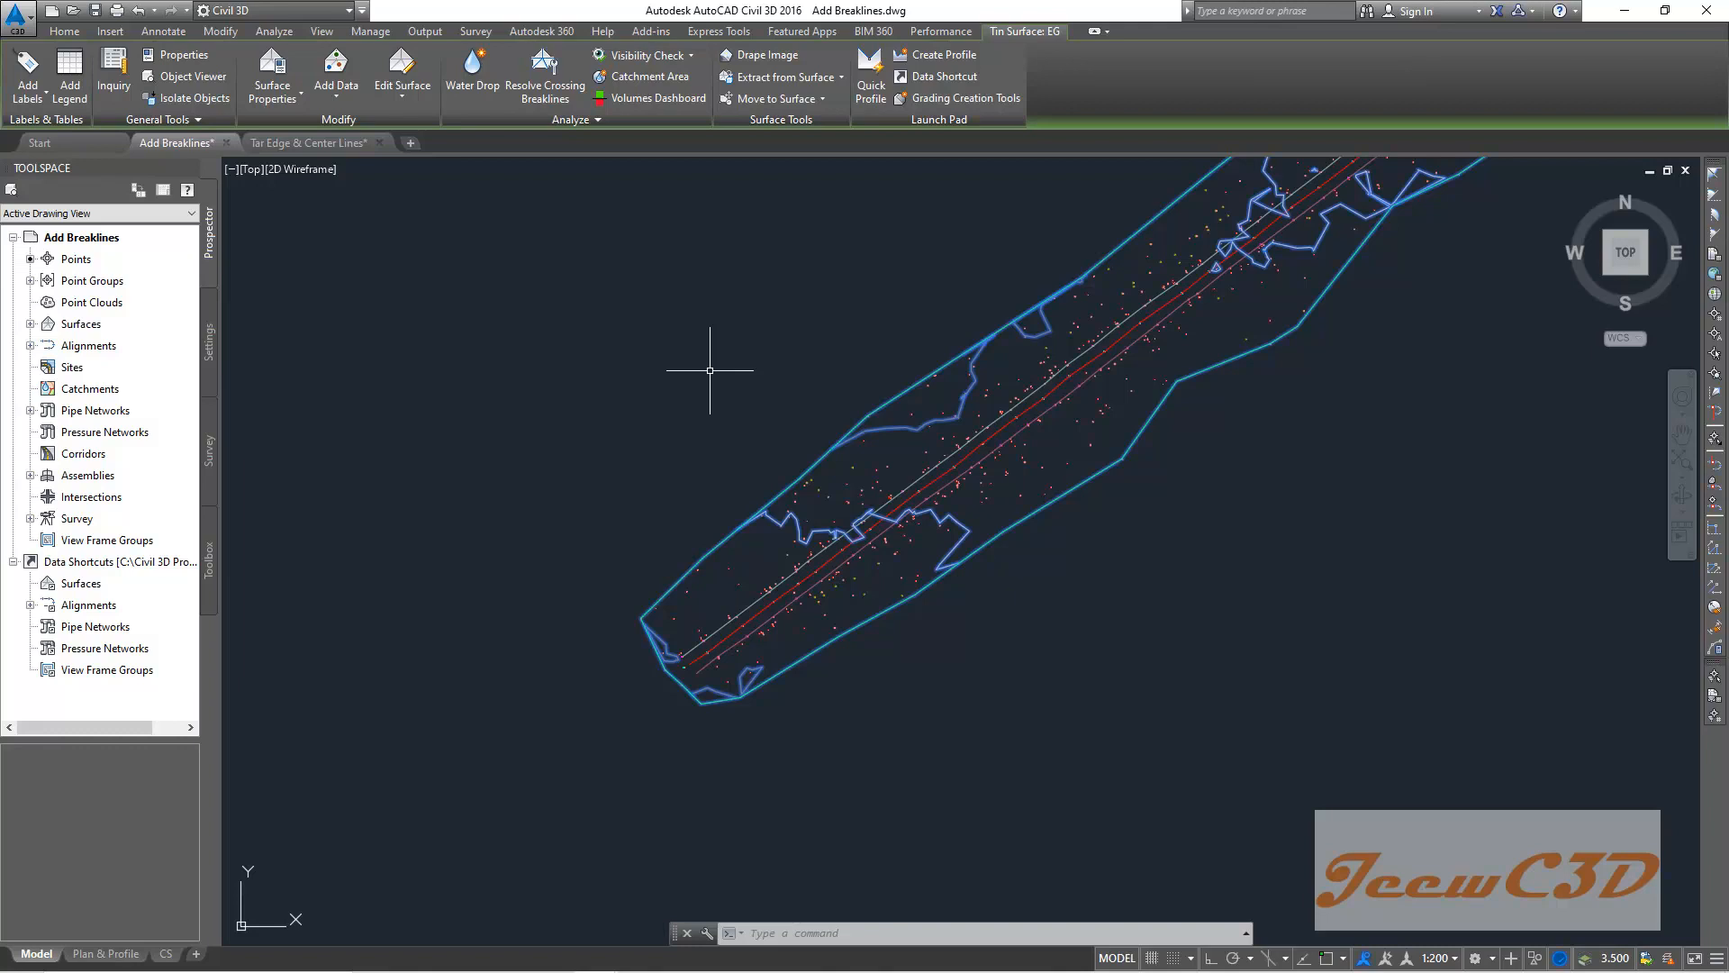
{"action": "key", "text": "Escape"}
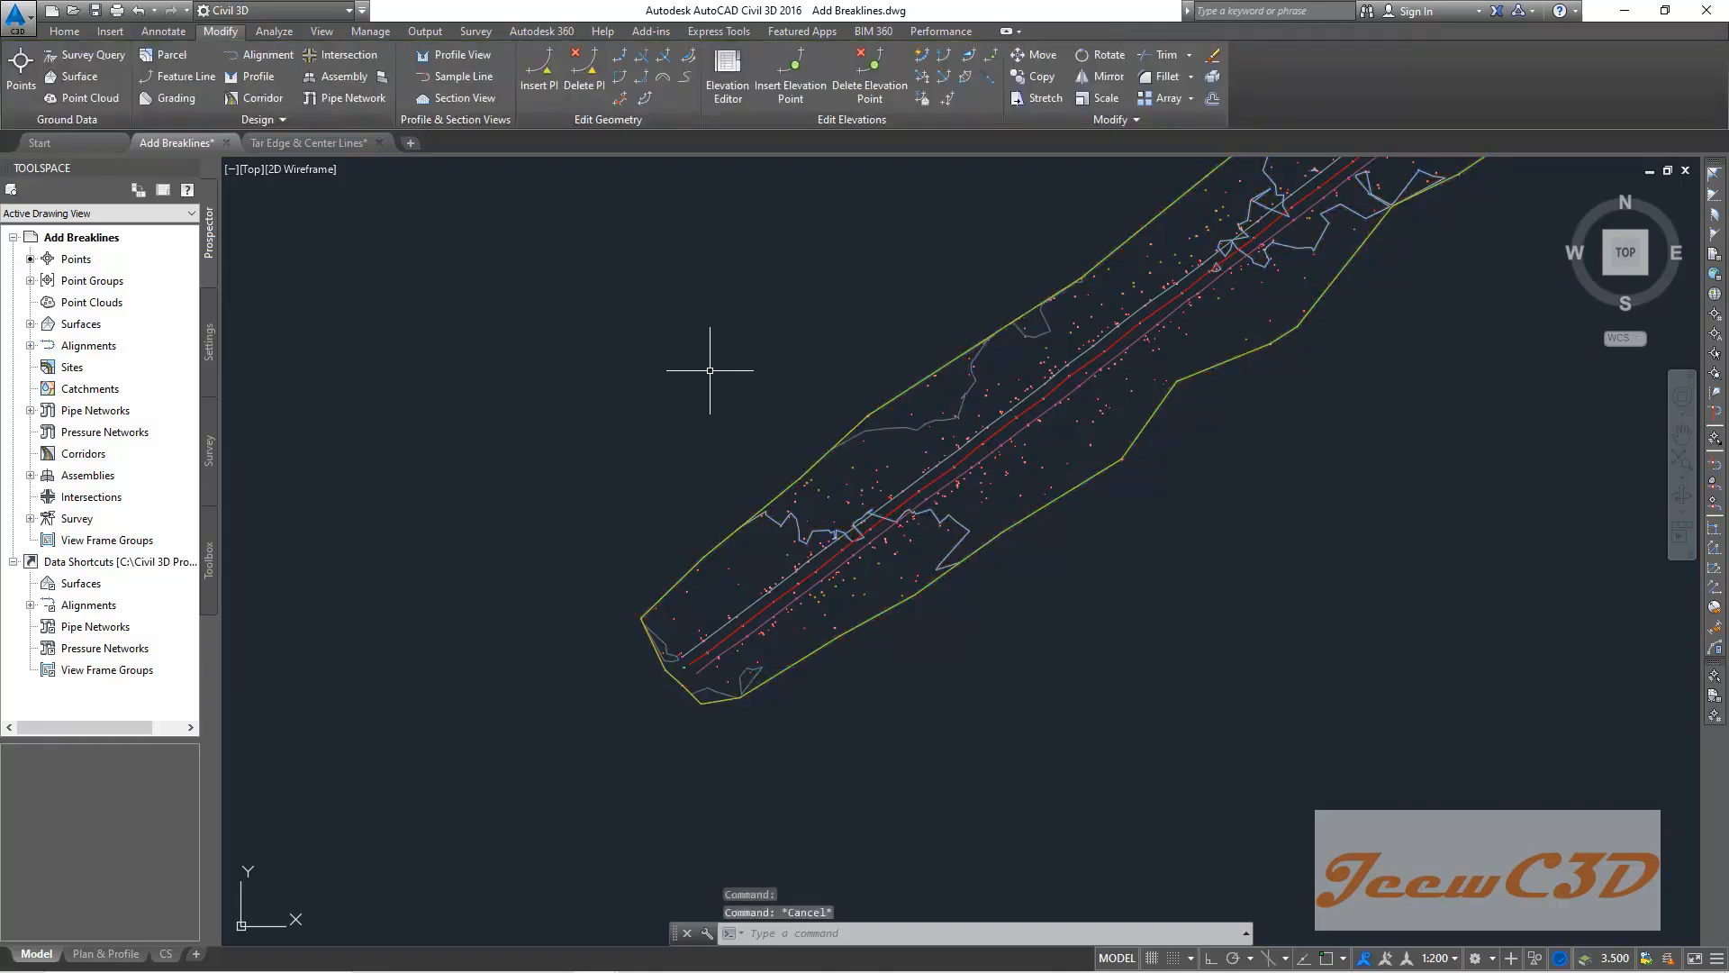
{"action": "key", "text": "Escape"}
{"action": "key", "text": "Escape"}
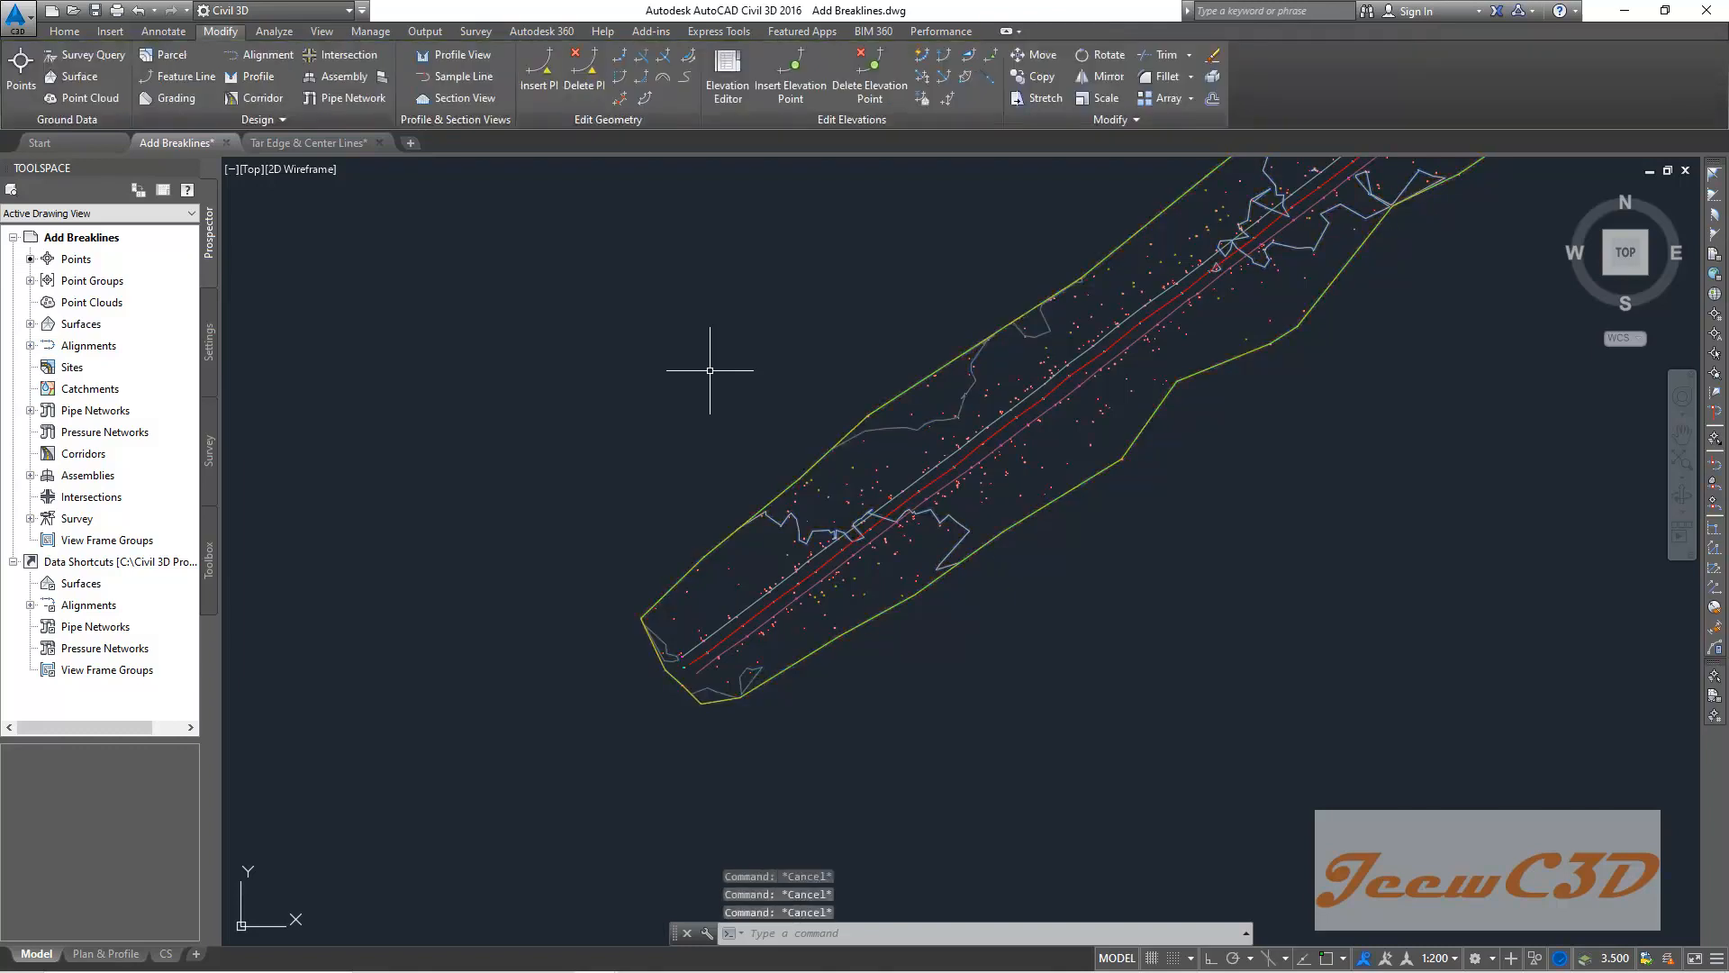
View the EG surface in the Object Viewer and inspect its 3D shape from several angles and distances.
{"action": "scroll", "coordinate": [963, 525], "scroll_direction": "up", "scroll_amount": 5}
{"action": "left_click", "coordinate": [963, 525]}
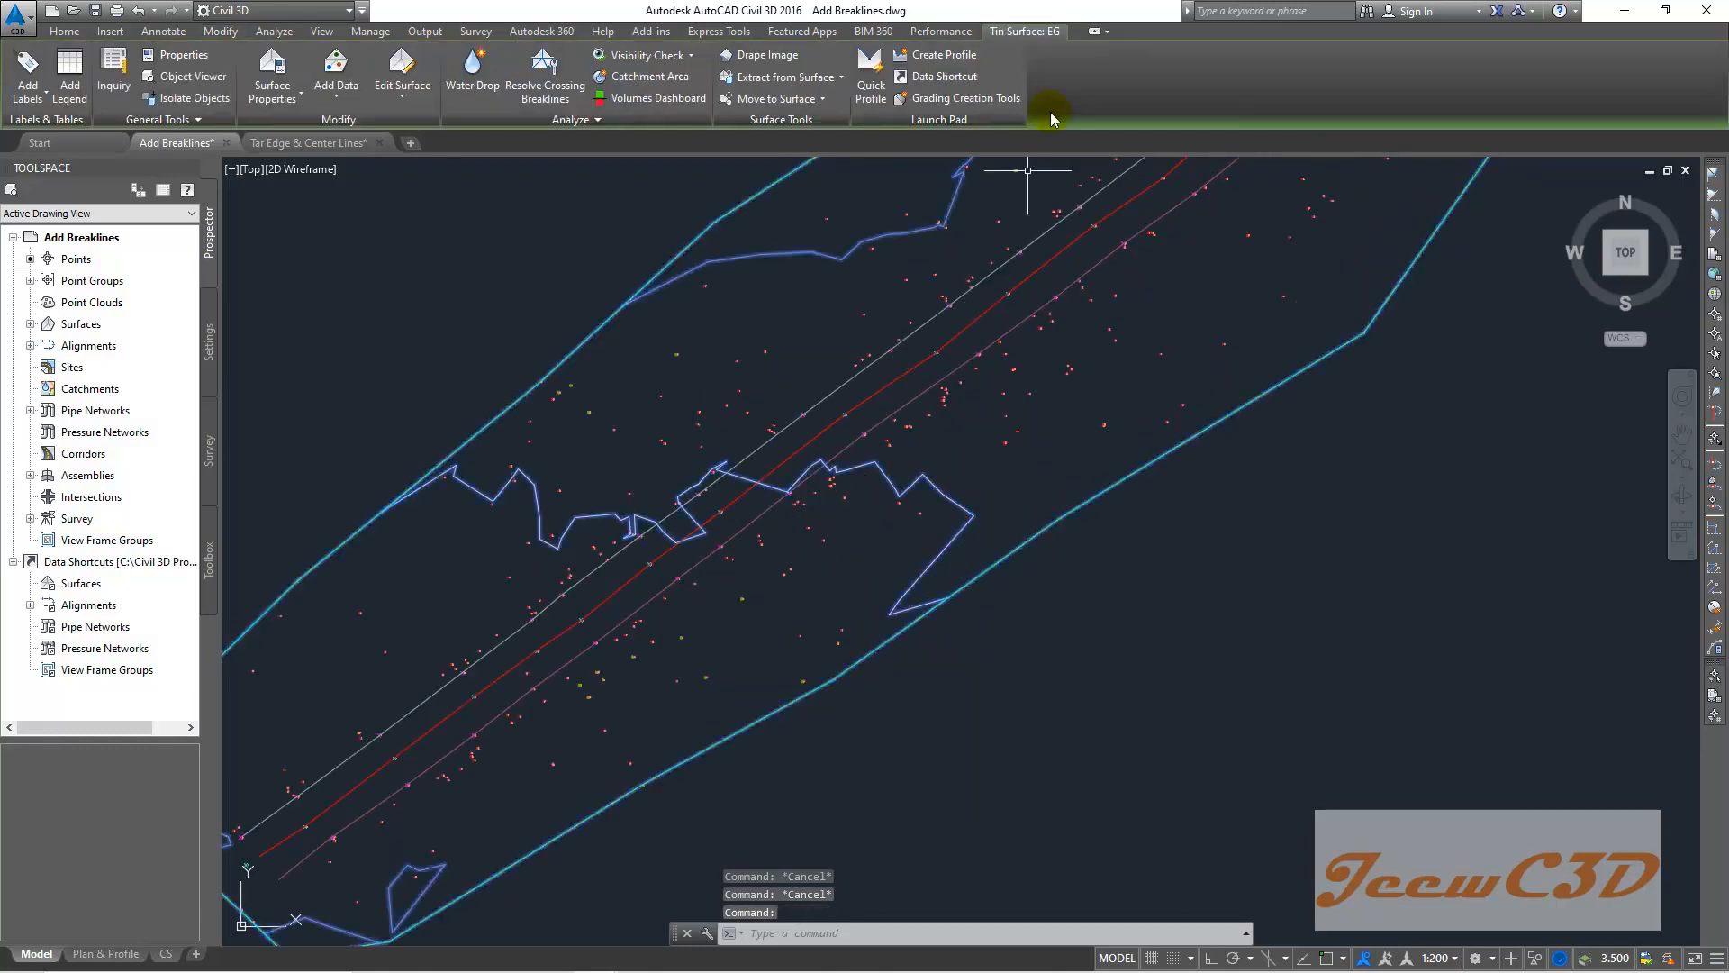
{"action": "right_click", "coordinate": [782, 322]}
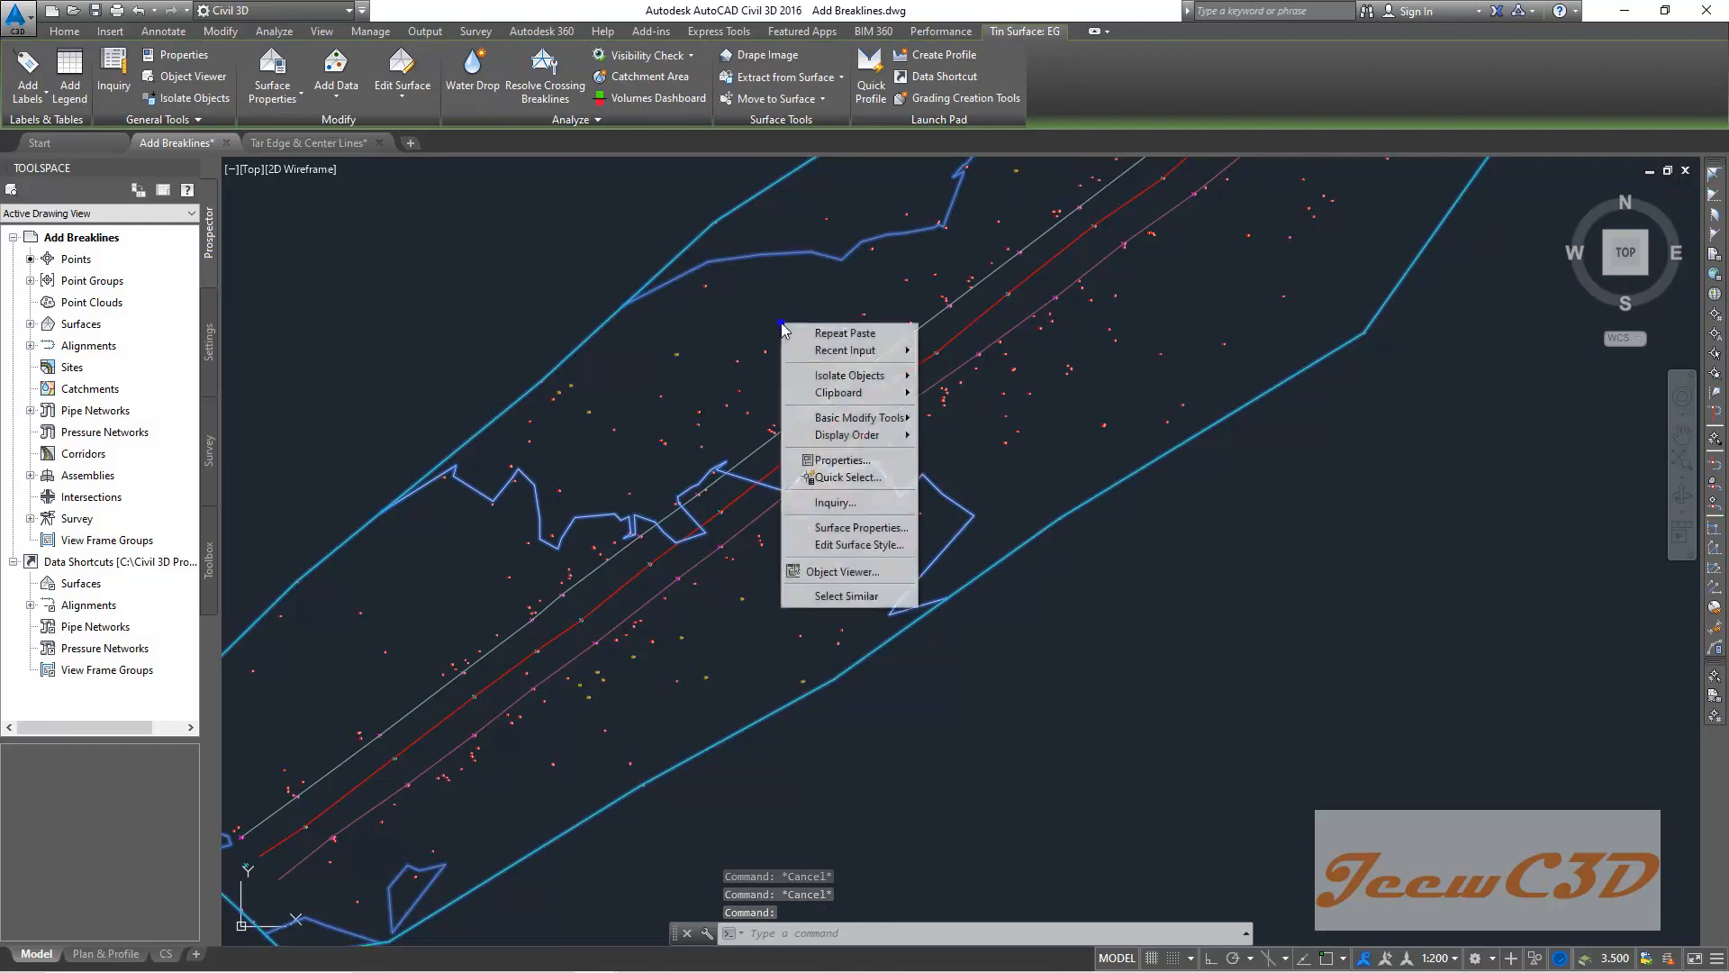
{"action": "left_click", "coordinate": [838, 571]}
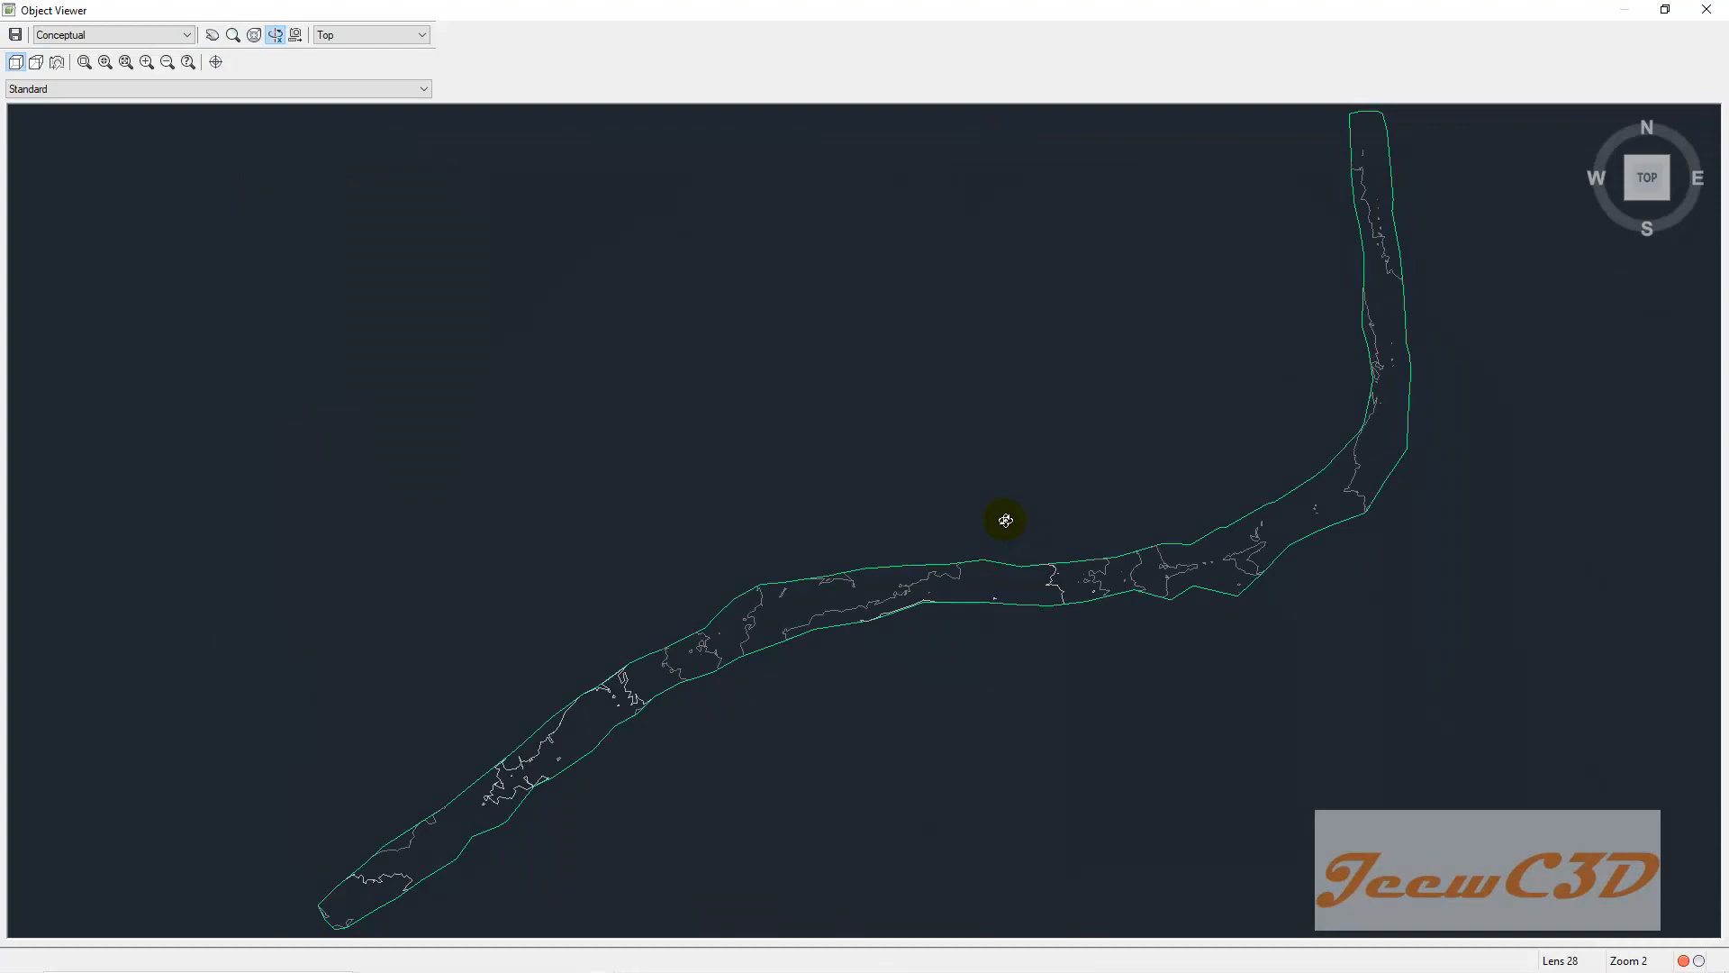
{"action": "mouse_move", "coordinate": [970, 525]}
{"action": "left_mouse_down"}
{"action": "mouse_move", "coordinate": [1069, 483]}
{"action": "mouse_move", "coordinate": [1104, 440]}
{"action": "mouse_move", "coordinate": [960, 468]}
{"action": "mouse_move", "coordinate": [1039, 413]}
{"action": "mouse_move", "coordinate": [958, 431]}
{"action": "mouse_move", "coordinate": [1015, 432]}
{"action": "mouse_move", "coordinate": [1011, 355]}
{"action": "mouse_move", "coordinate": [862, 448]}
{"action": "left_mouse_up"}
{"action": "scroll", "coordinate": [749, 628], "scroll_direction": "up", "scroll_amount": 2}
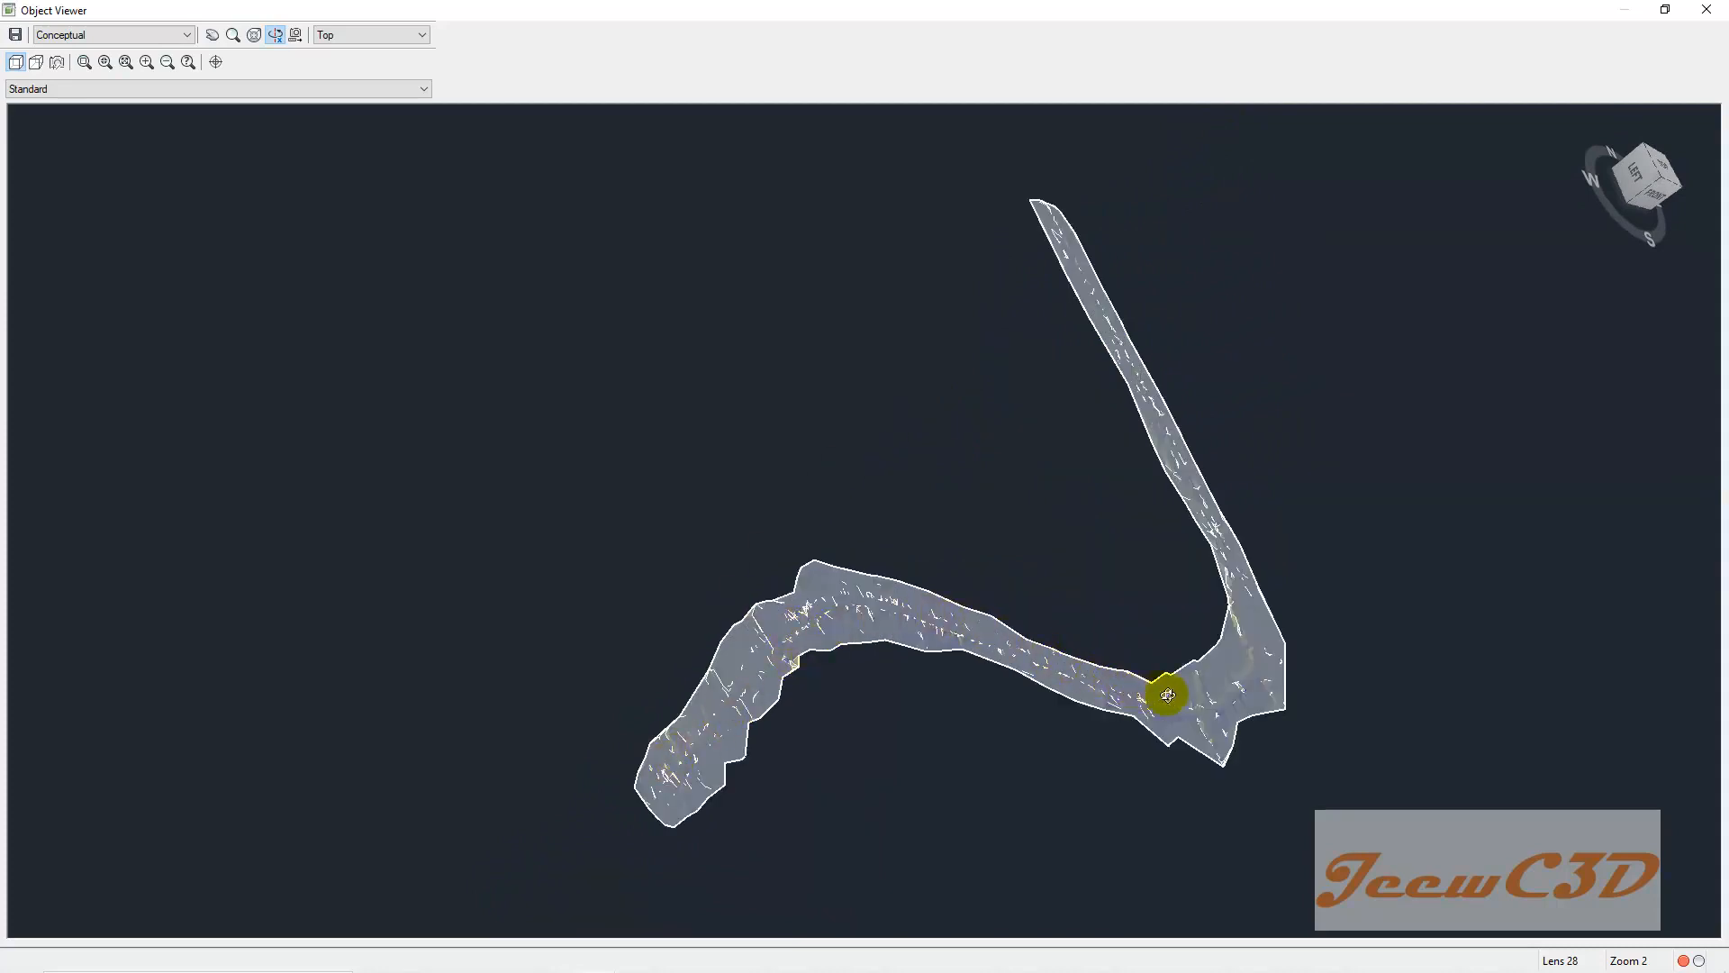
{"action": "scroll", "coordinate": [676, 757], "scroll_direction": "up", "scroll_amount": 3}
{"action": "left_click_drag", "start_coordinate": [1009, 523], "coordinate": [1077, 336]}
{"action": "left_click_drag", "start_coordinate": [862, 633], "coordinate": [925, 490]}
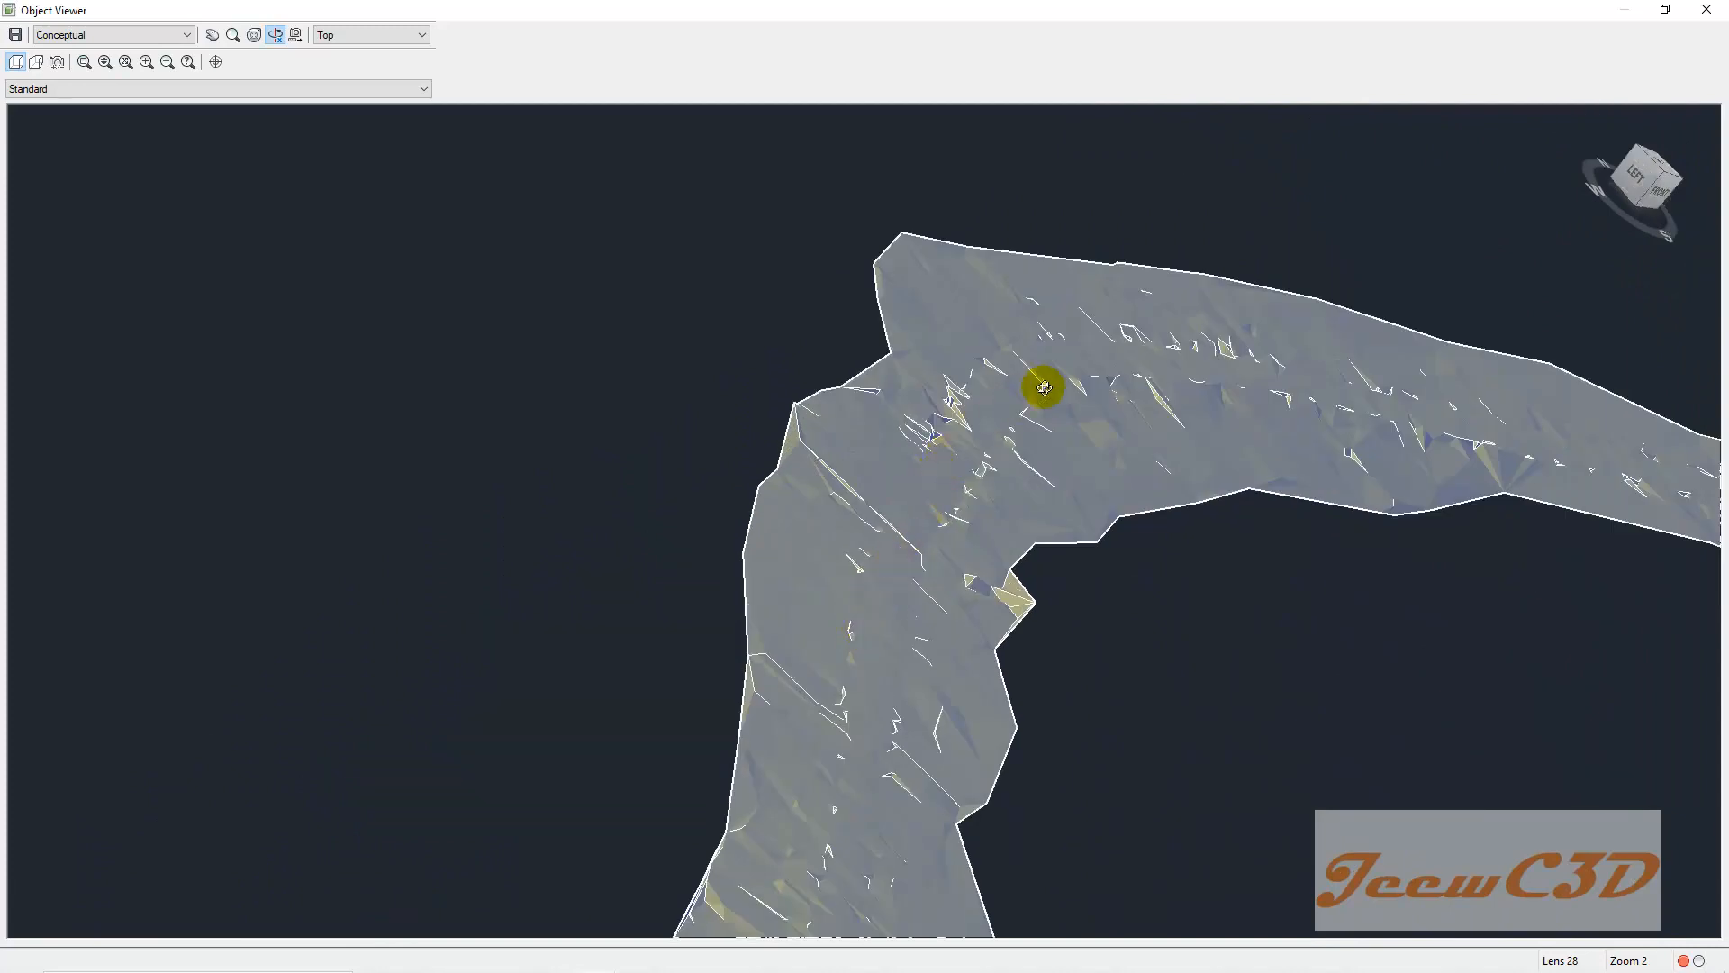
{"action": "left_click_drag", "start_coordinate": [1035, 402], "coordinate": [1031, 419]}
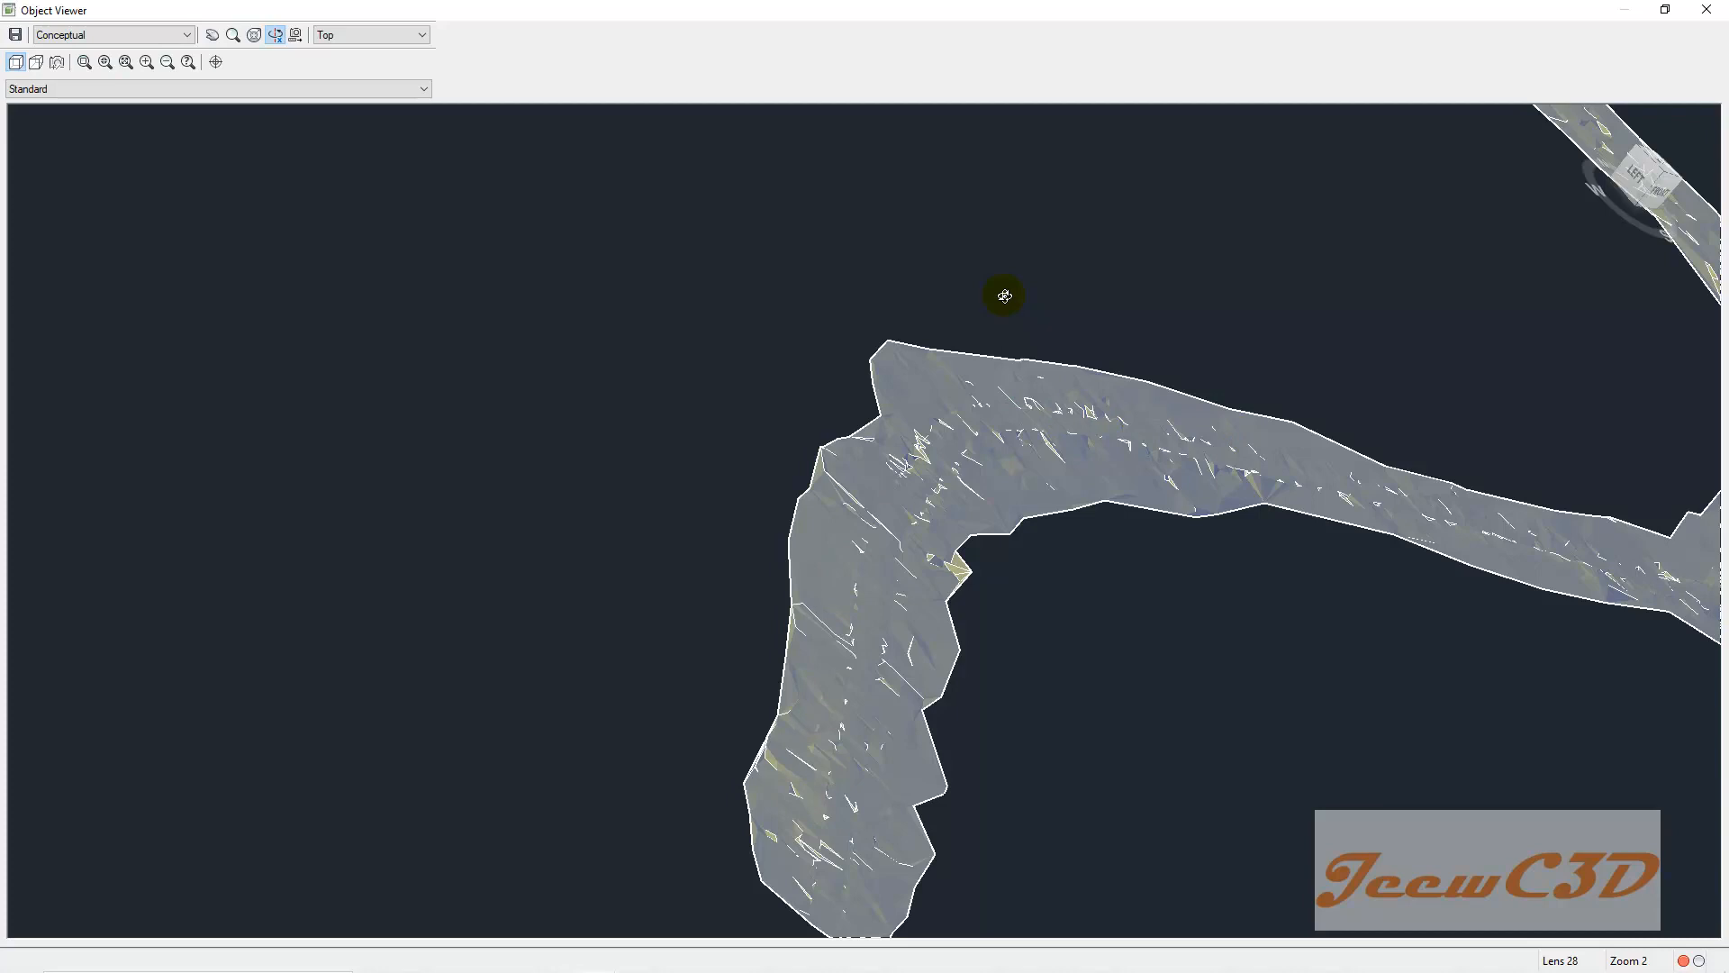
{"action": "left_click", "coordinate": [1706, 9]}
{"action": "key", "text": "Escape"}
Select the center line and both tar edge lines, and check that the selection covers the full length of the road.
{"action": "scroll", "coordinate": [928, 495], "scroll_direction": "down", "scroll_amount": 3}
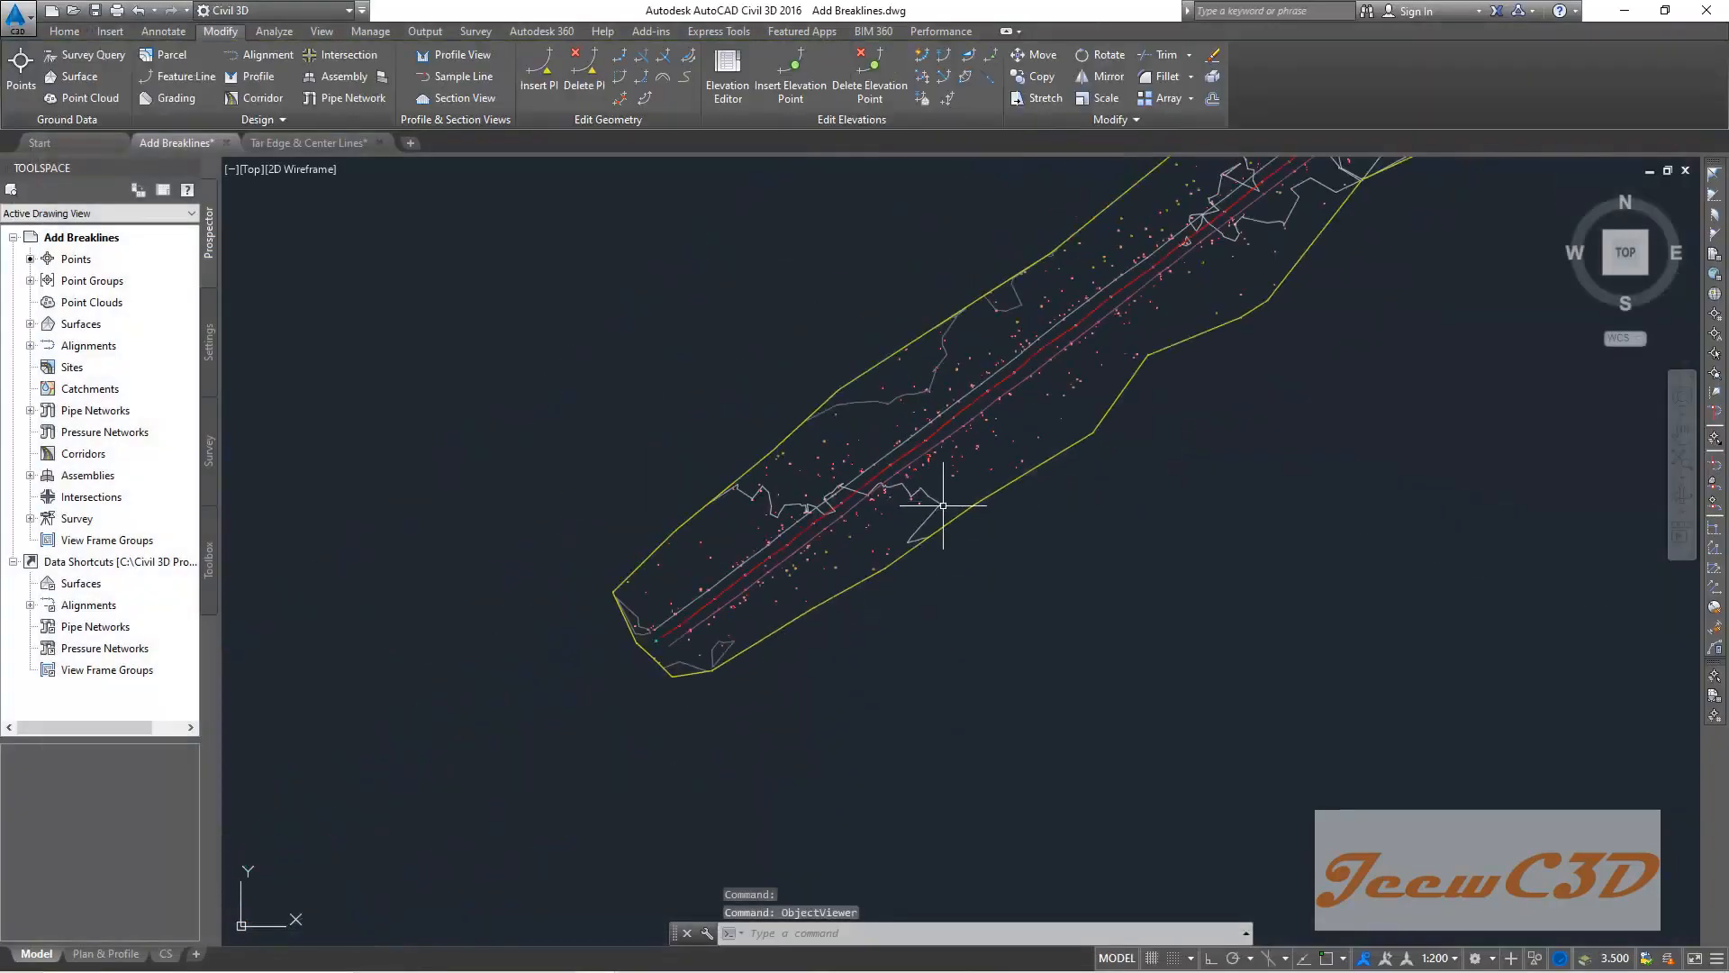
{"action": "scroll", "coordinate": [775, 581], "scroll_direction": "up", "scroll_amount": 5}
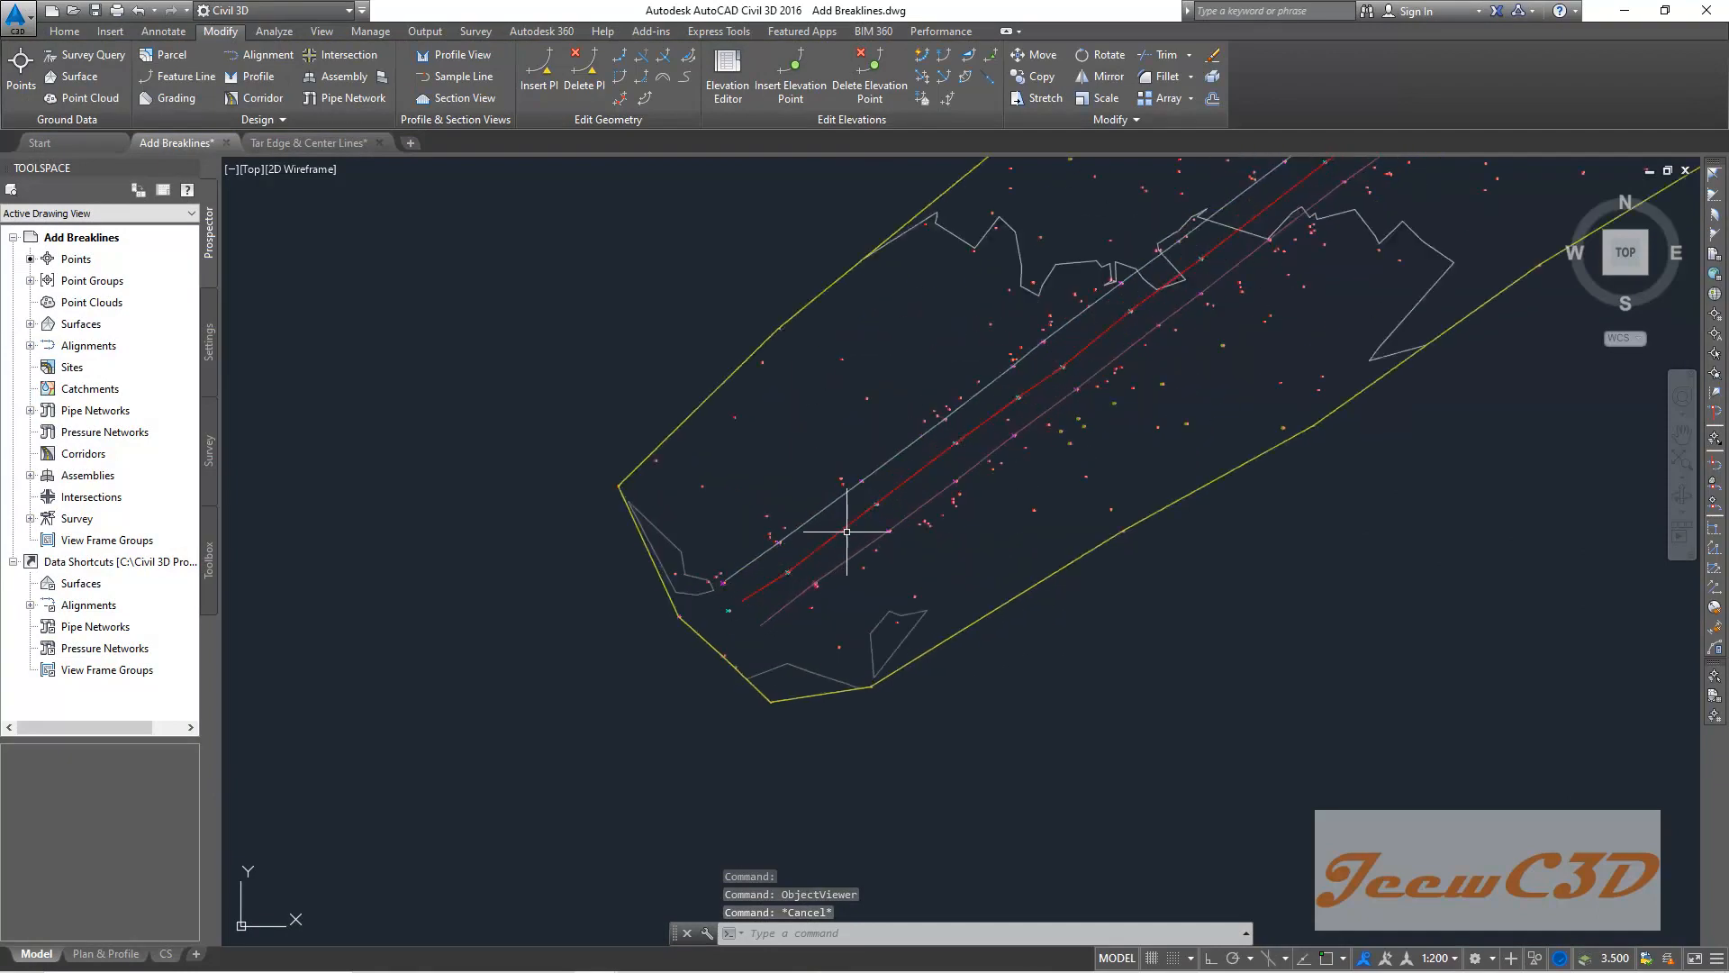
{"action": "scroll", "coordinate": [842, 537], "scroll_direction": "up", "scroll_amount": 3}
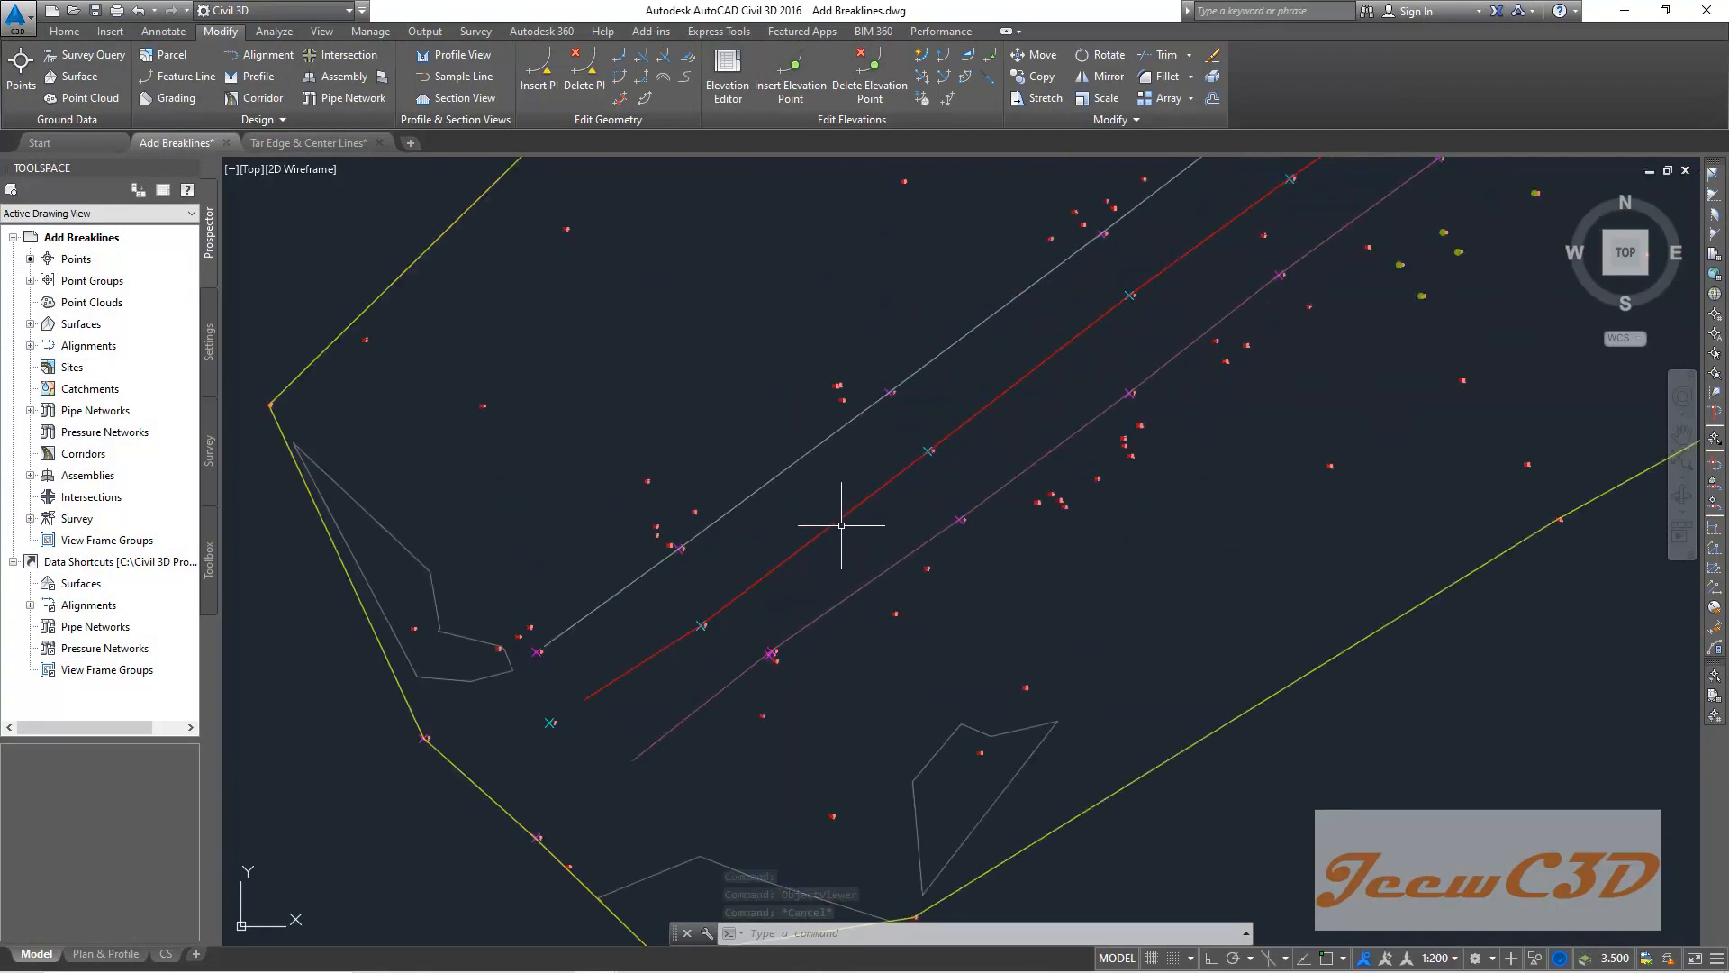
{"action": "left_click", "coordinate": [844, 518]}
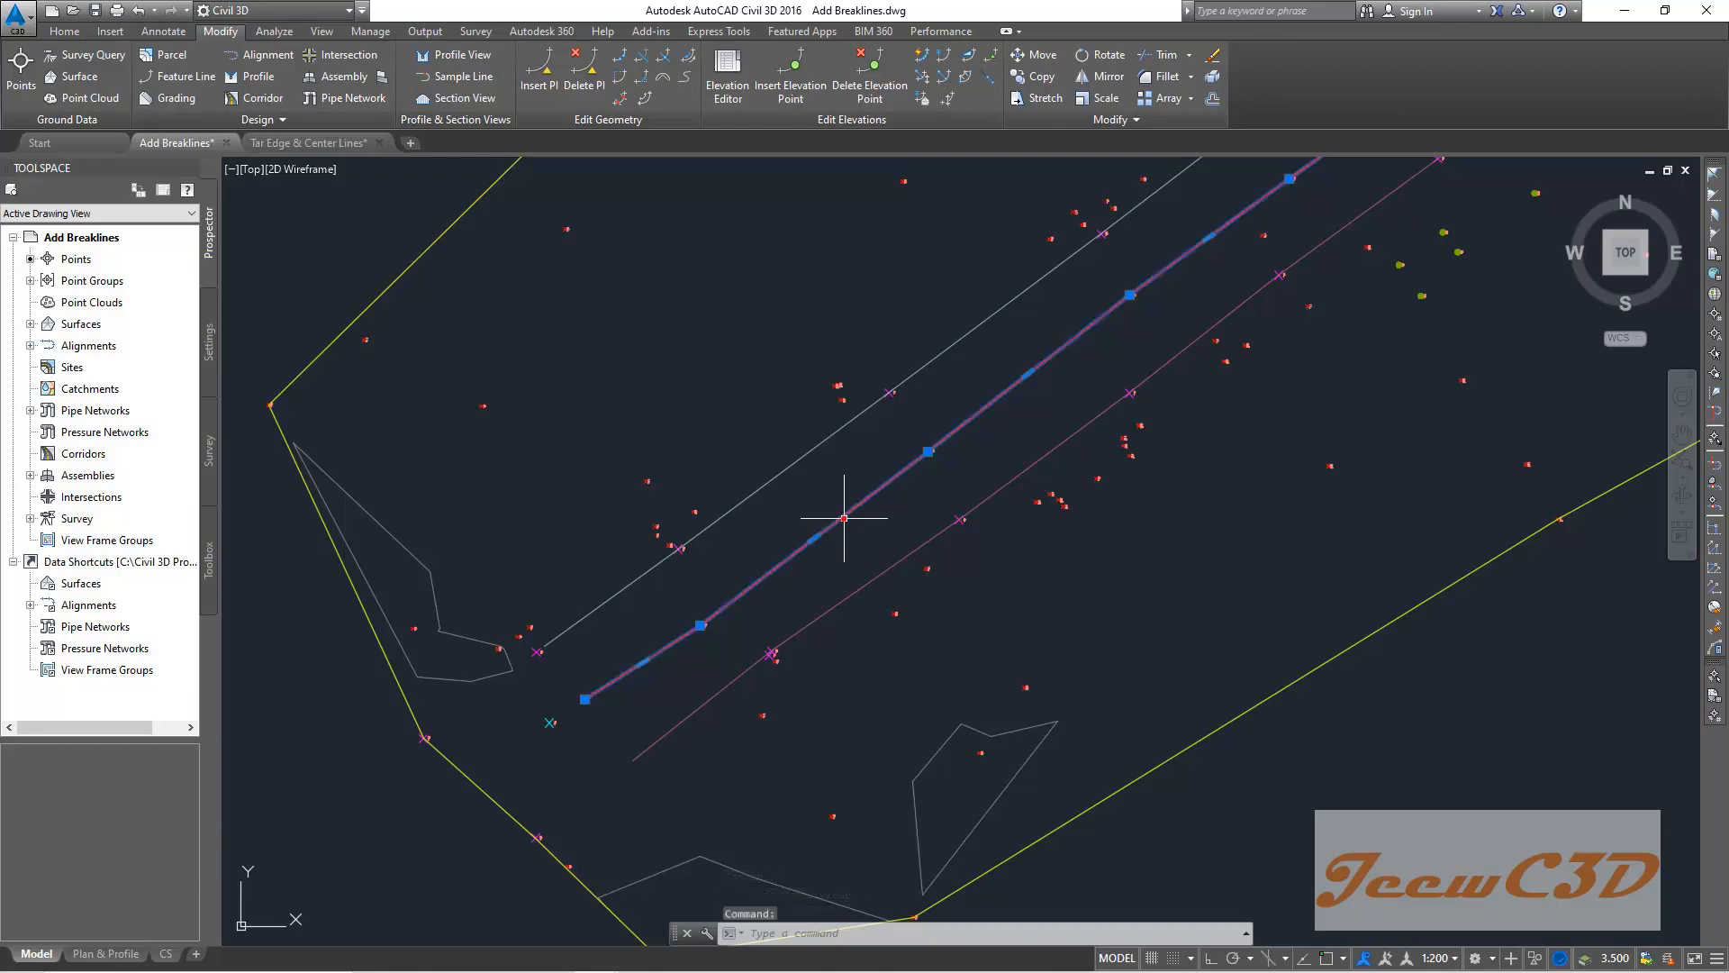
{"action": "left_click", "coordinate": [802, 462]}
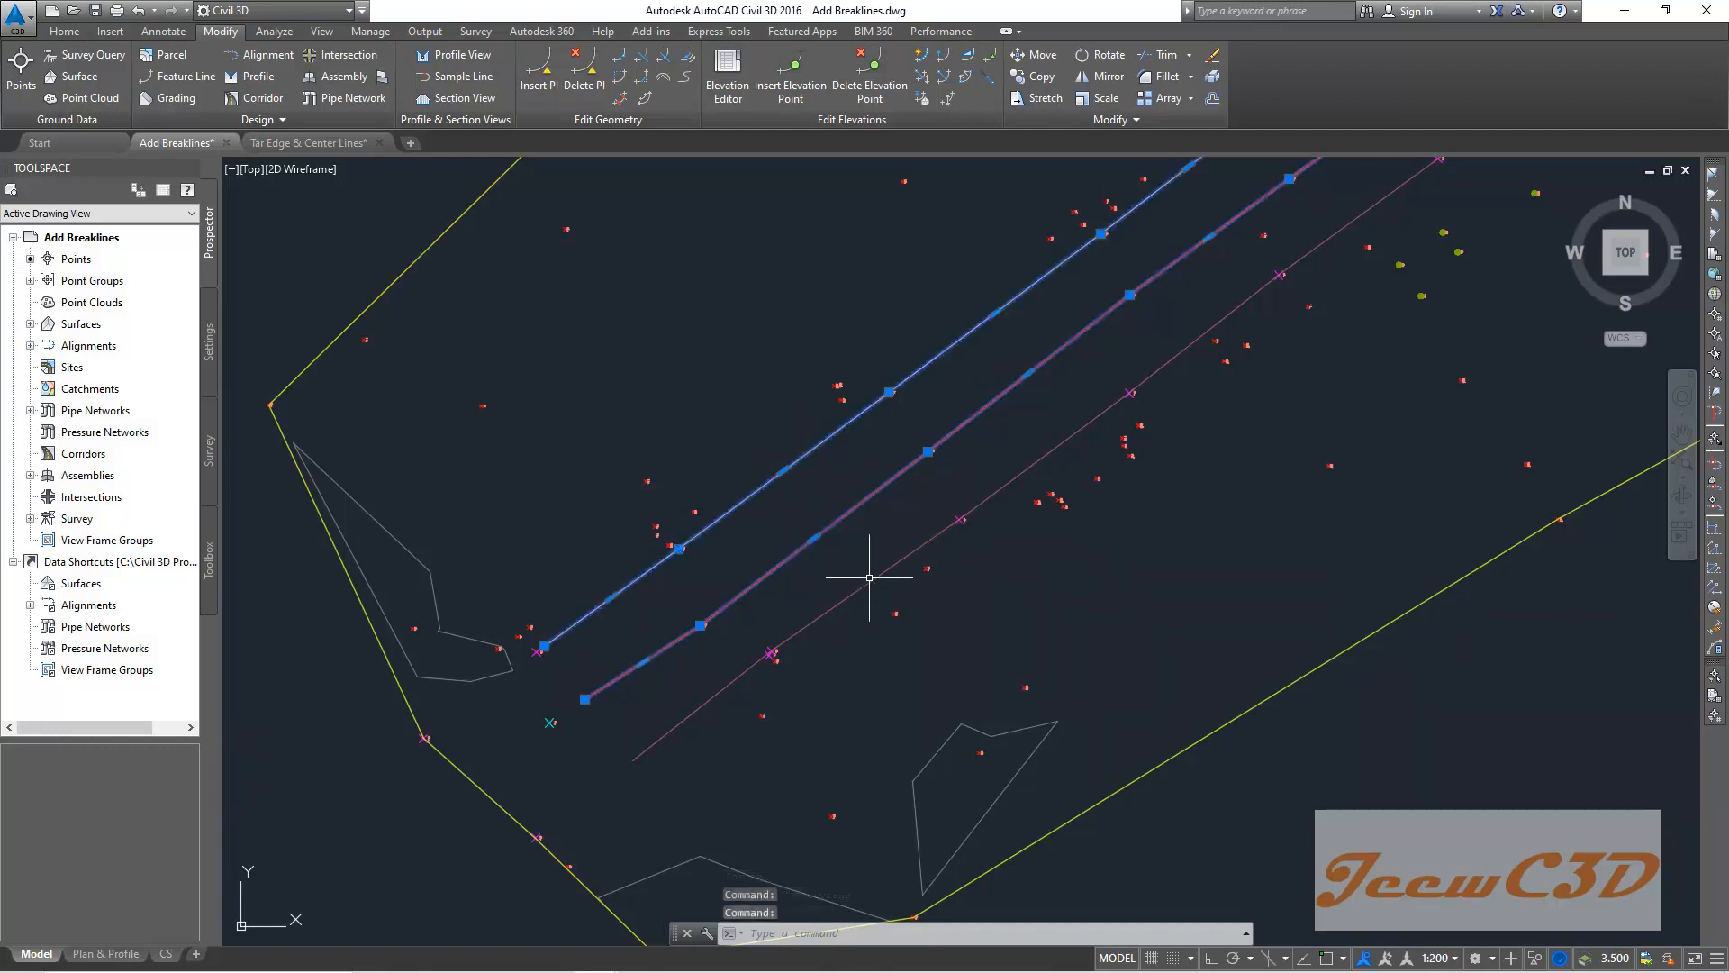
{"action": "left_click", "coordinate": [892, 562]}
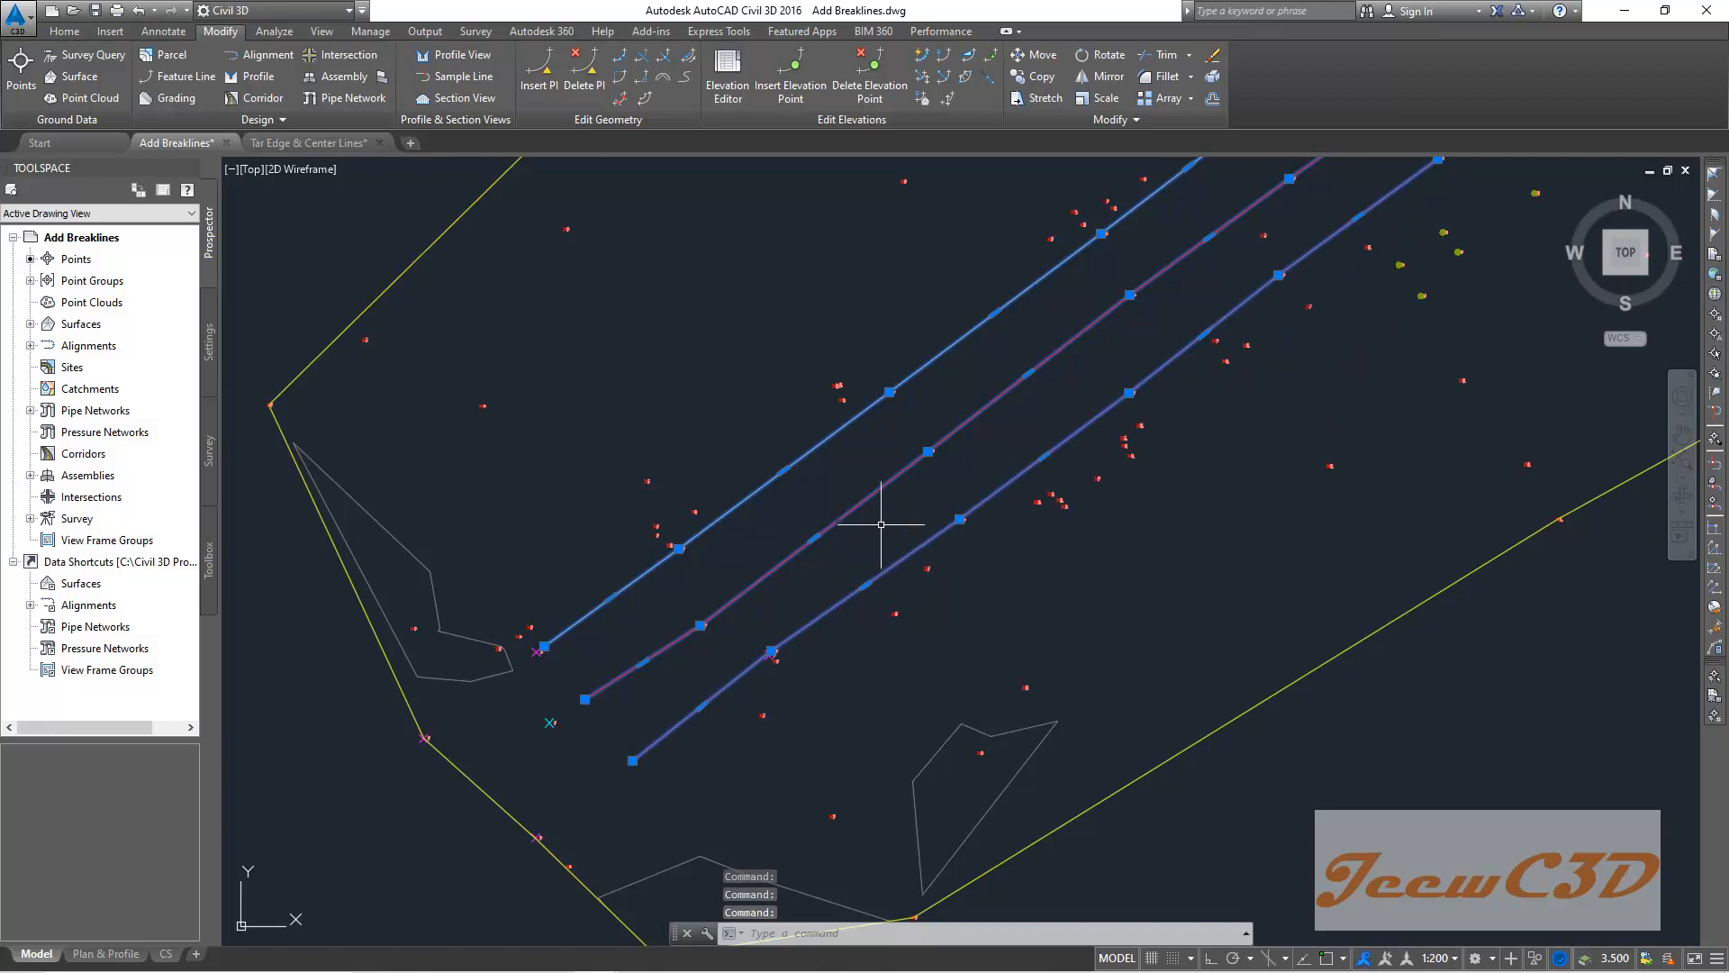
{"action": "scroll", "coordinate": [803, 595], "scroll_direction": "down", "scroll_amount": 5}
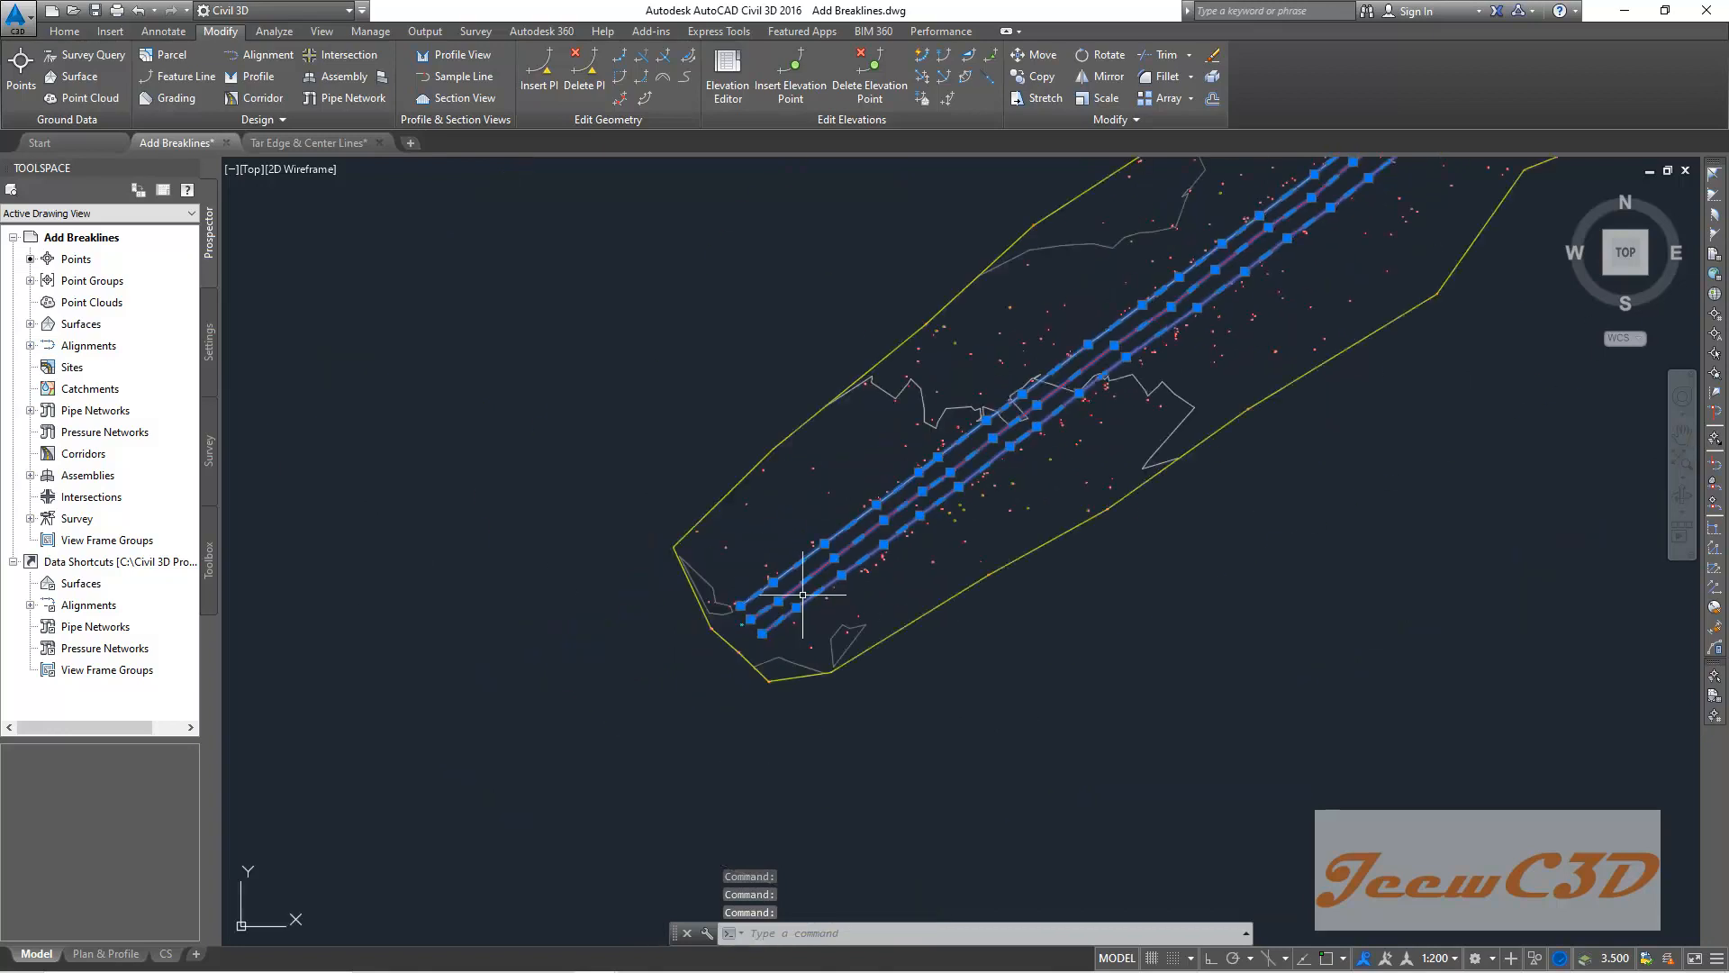
{"action": "scroll", "coordinate": [802, 590], "scroll_direction": "down", "scroll_amount": 5}
{"action": "middle_click_drag", "start_coordinate": [1304, 278], "coordinate": [1072, 471]}
{"action": "scroll", "coordinate": [1076, 470], "scroll_direction": "up", "scroll_amount": 4}
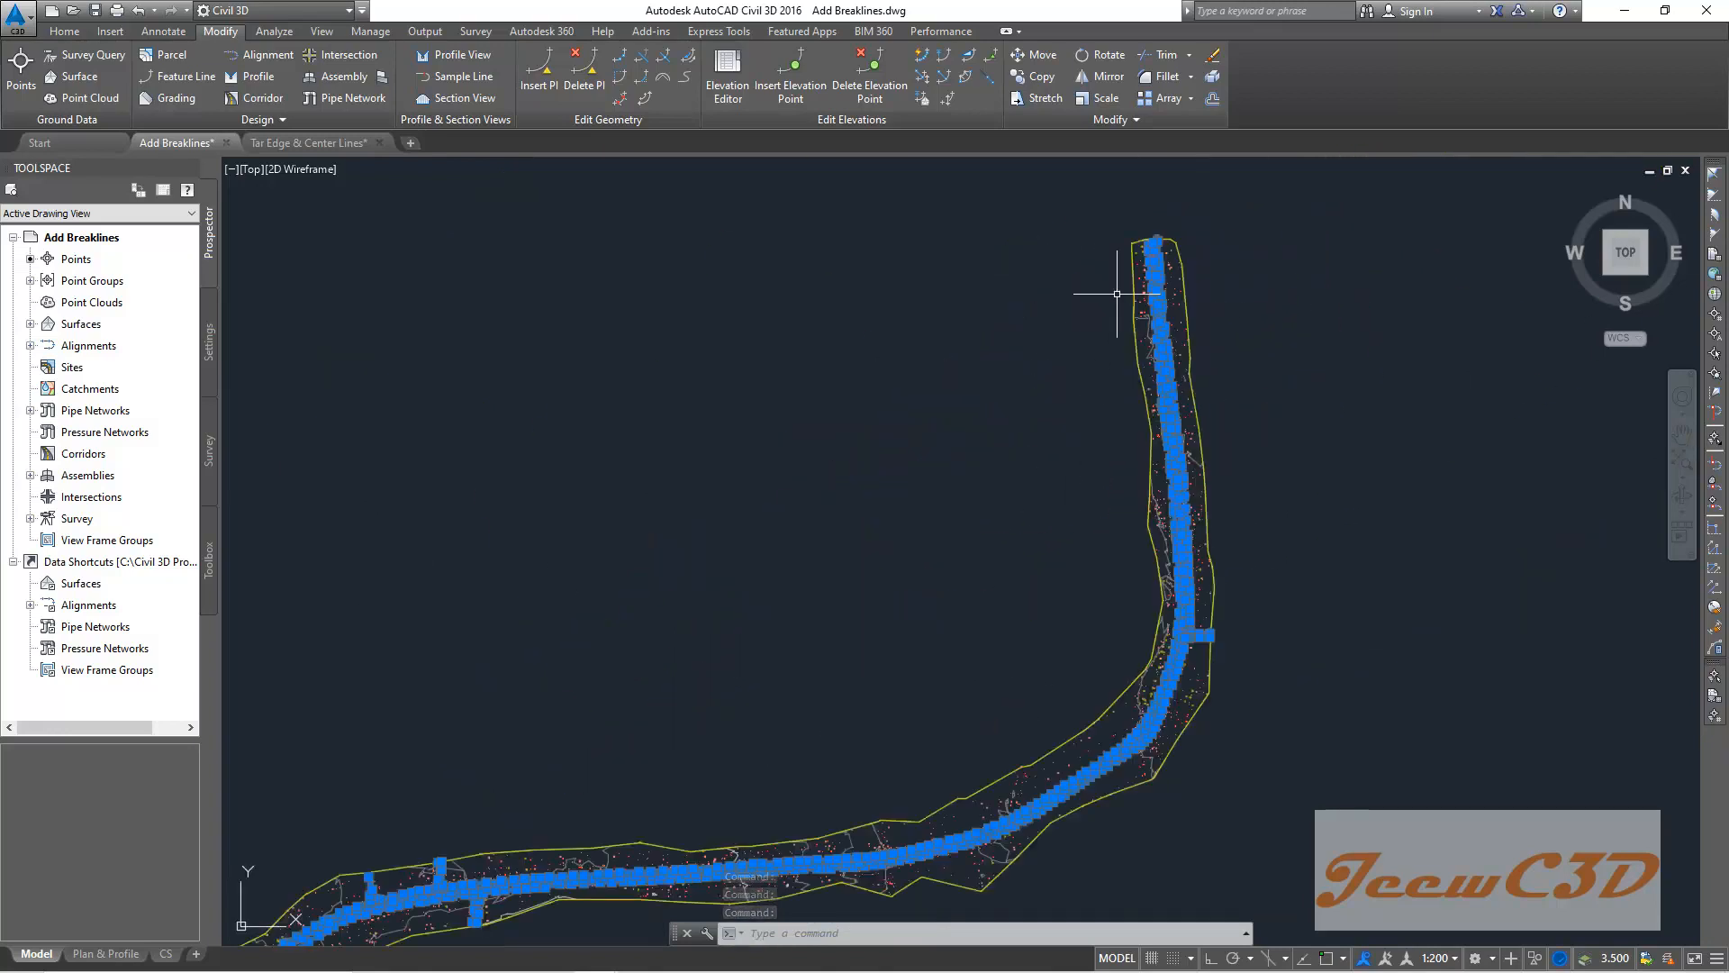
{"action": "scroll", "coordinate": [958, 478], "scroll_direction": "down", "scroll_amount": 4}
{"action": "middle_click_drag", "start_coordinate": [818, 533], "coordinate": [889, 456]}
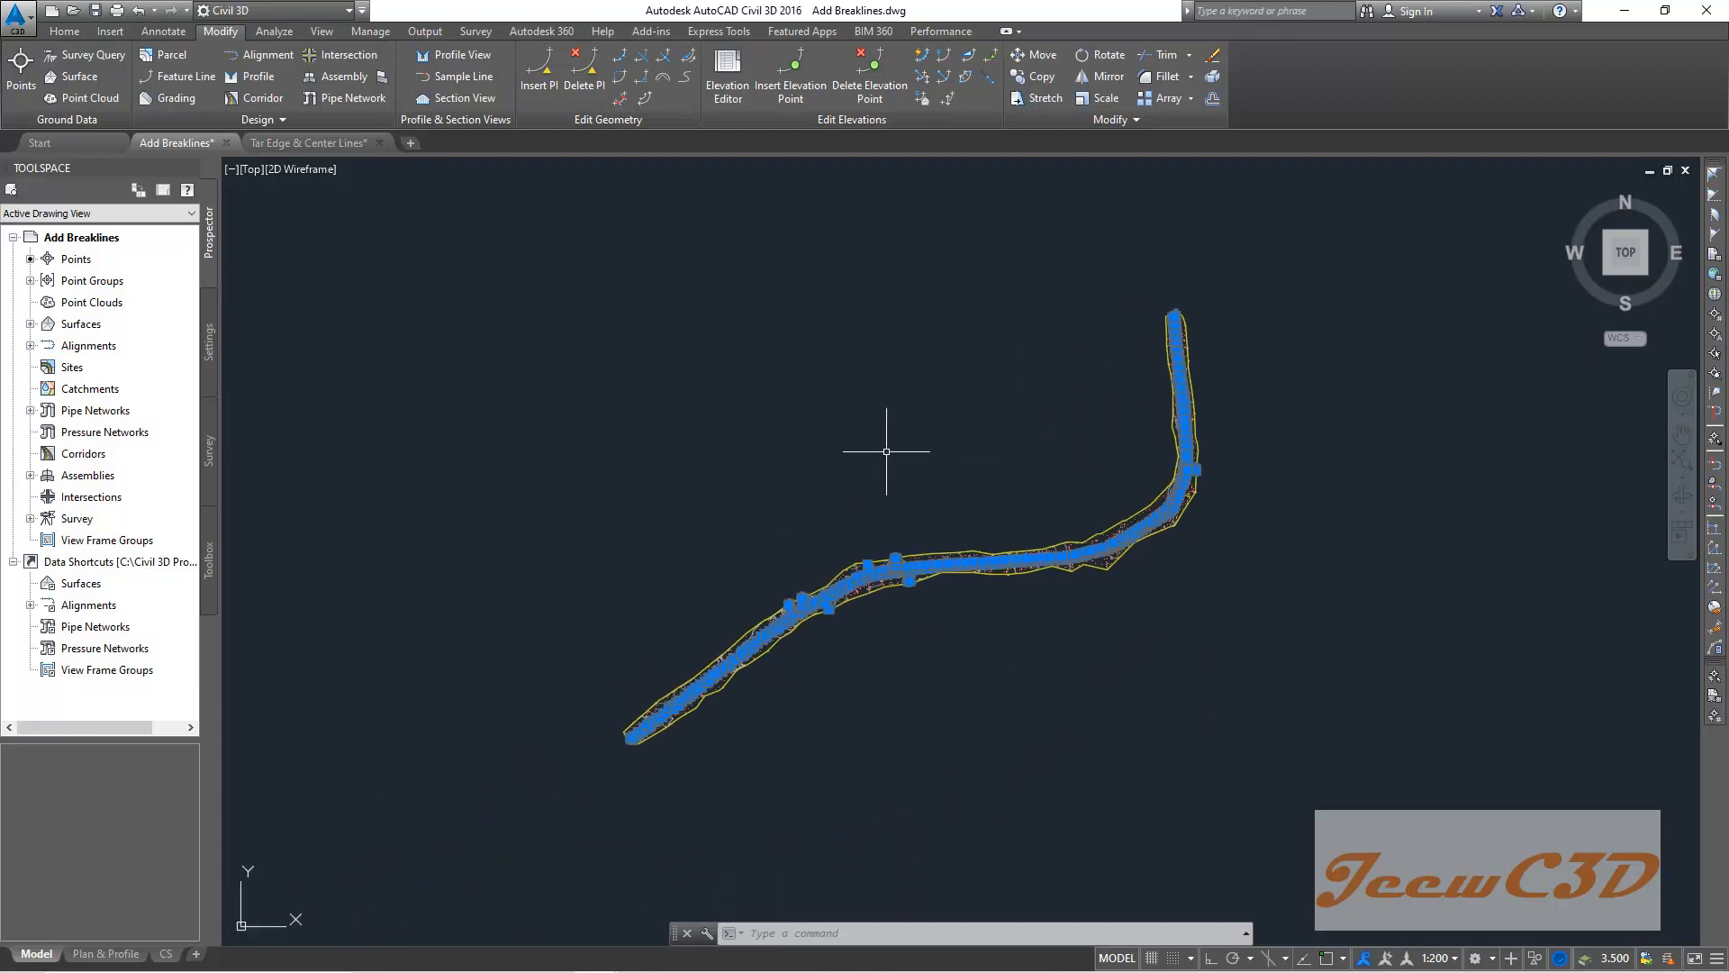
Add the selected lines to the EG surface definition as Proximity breaklines with the description "Breaklines".
{"action": "left_click", "coordinate": [30, 323]}
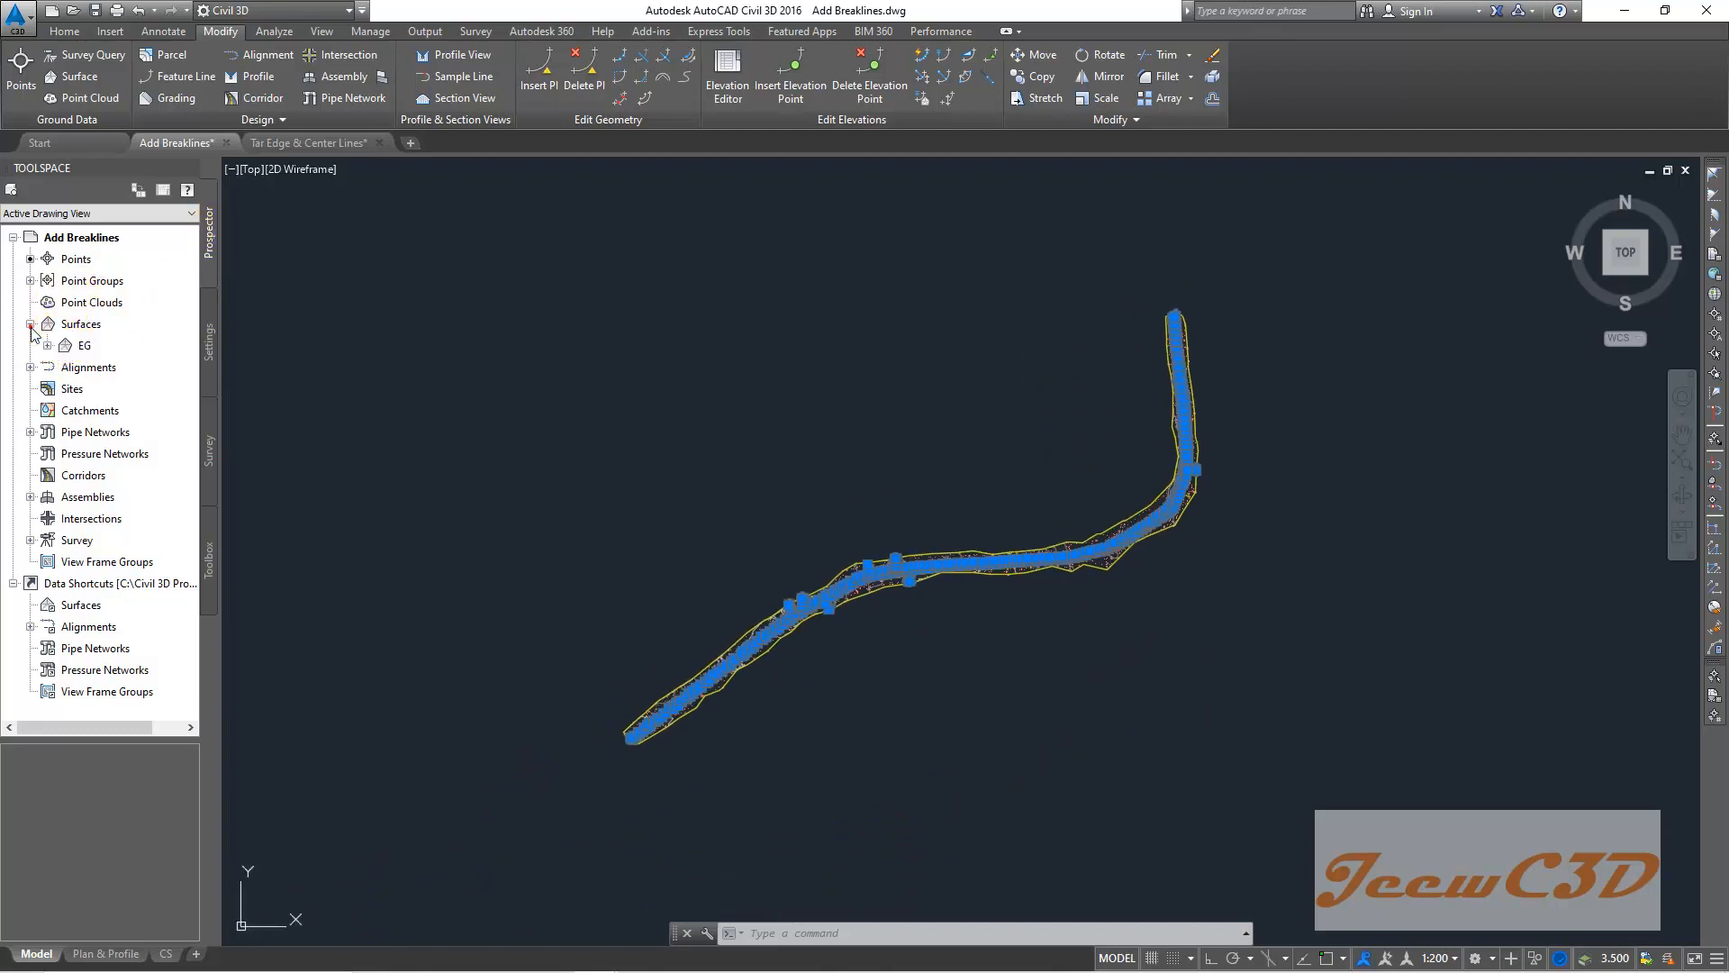
{"action": "left_click", "coordinate": [48, 345]}
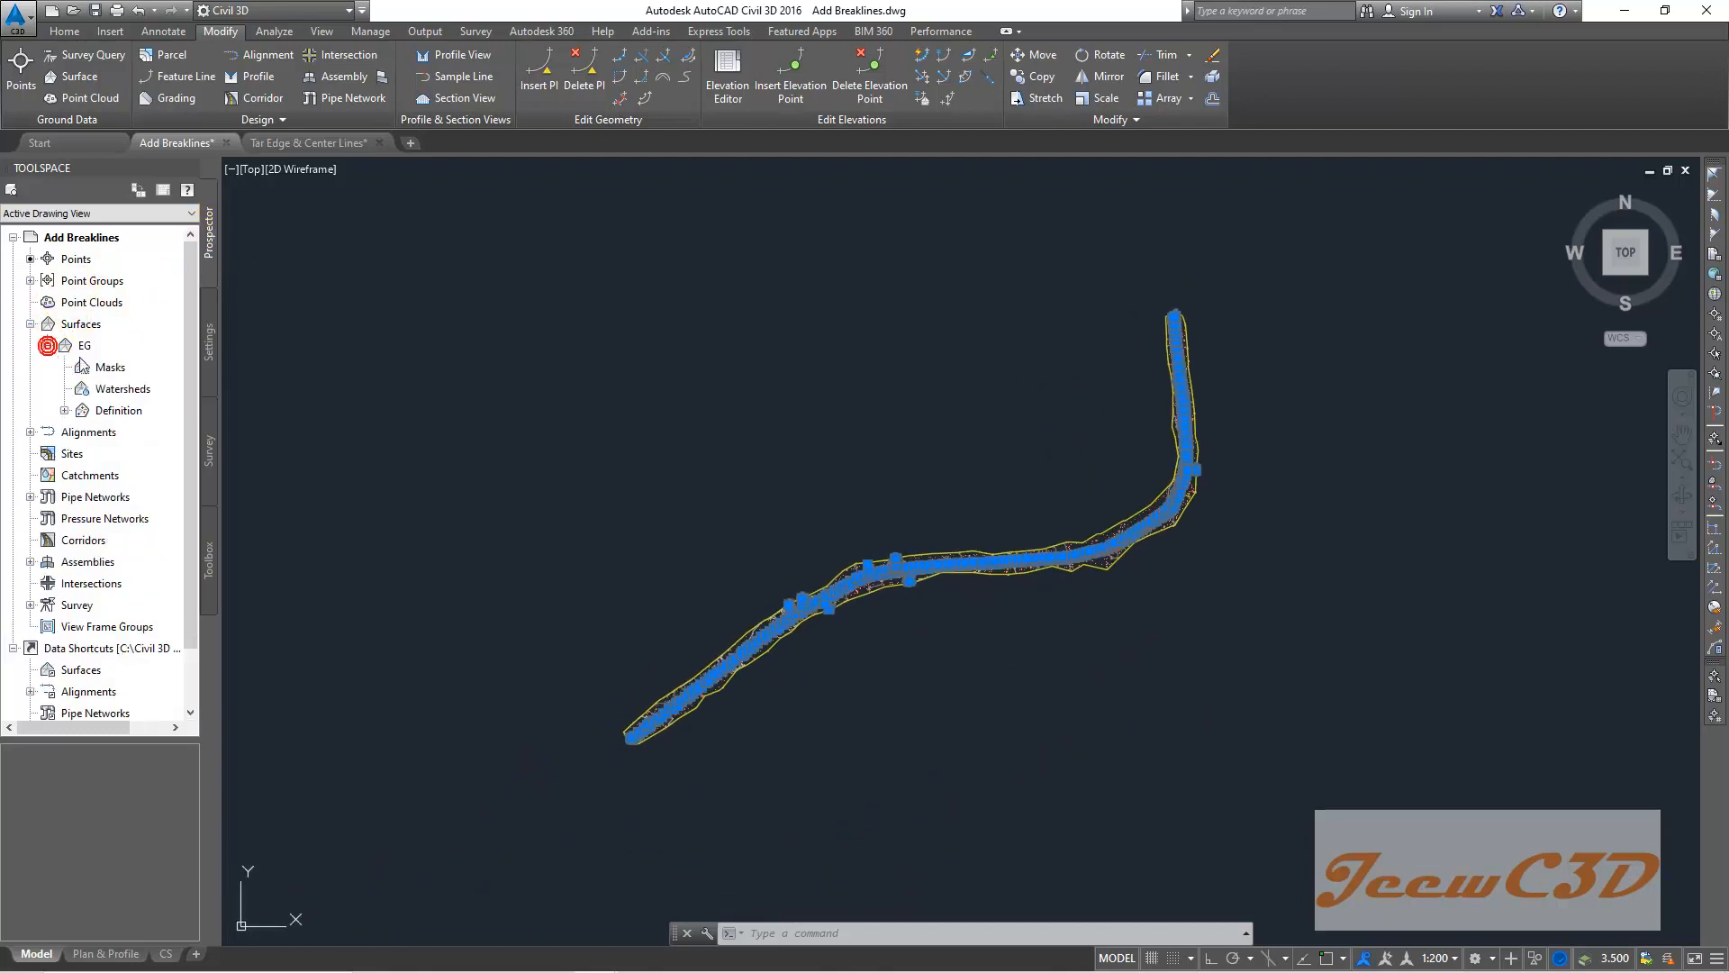
{"action": "left_click", "coordinate": [64, 410]}
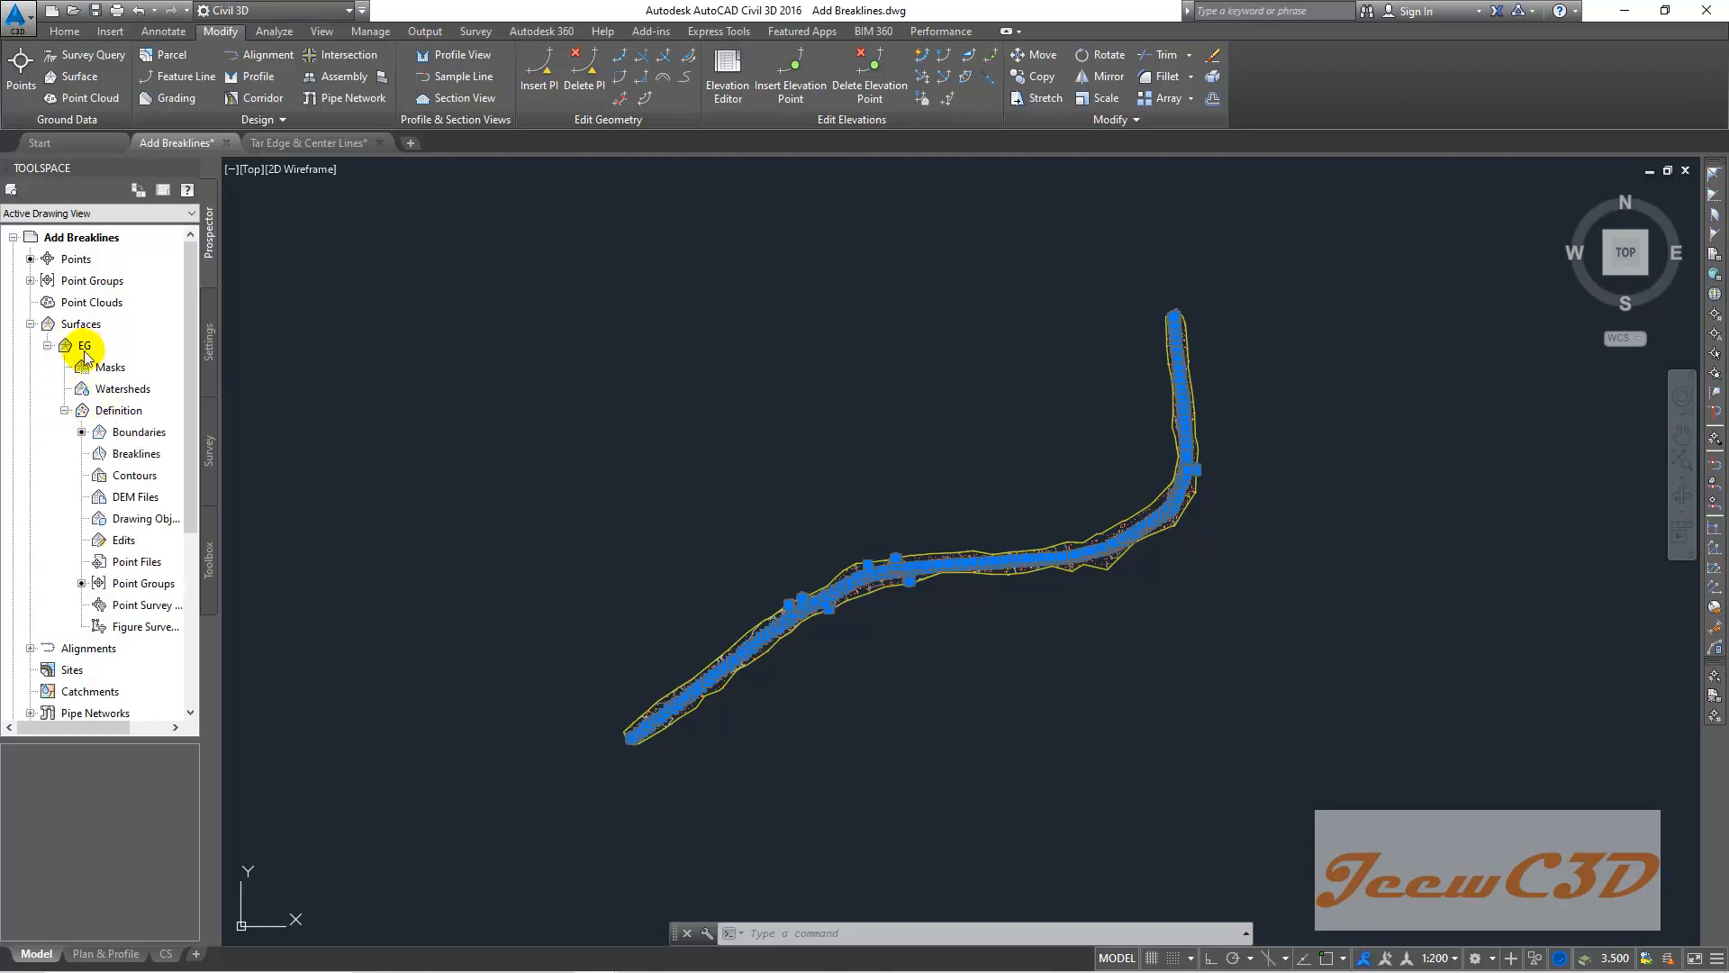
{"action": "left_click", "coordinate": [147, 455]}
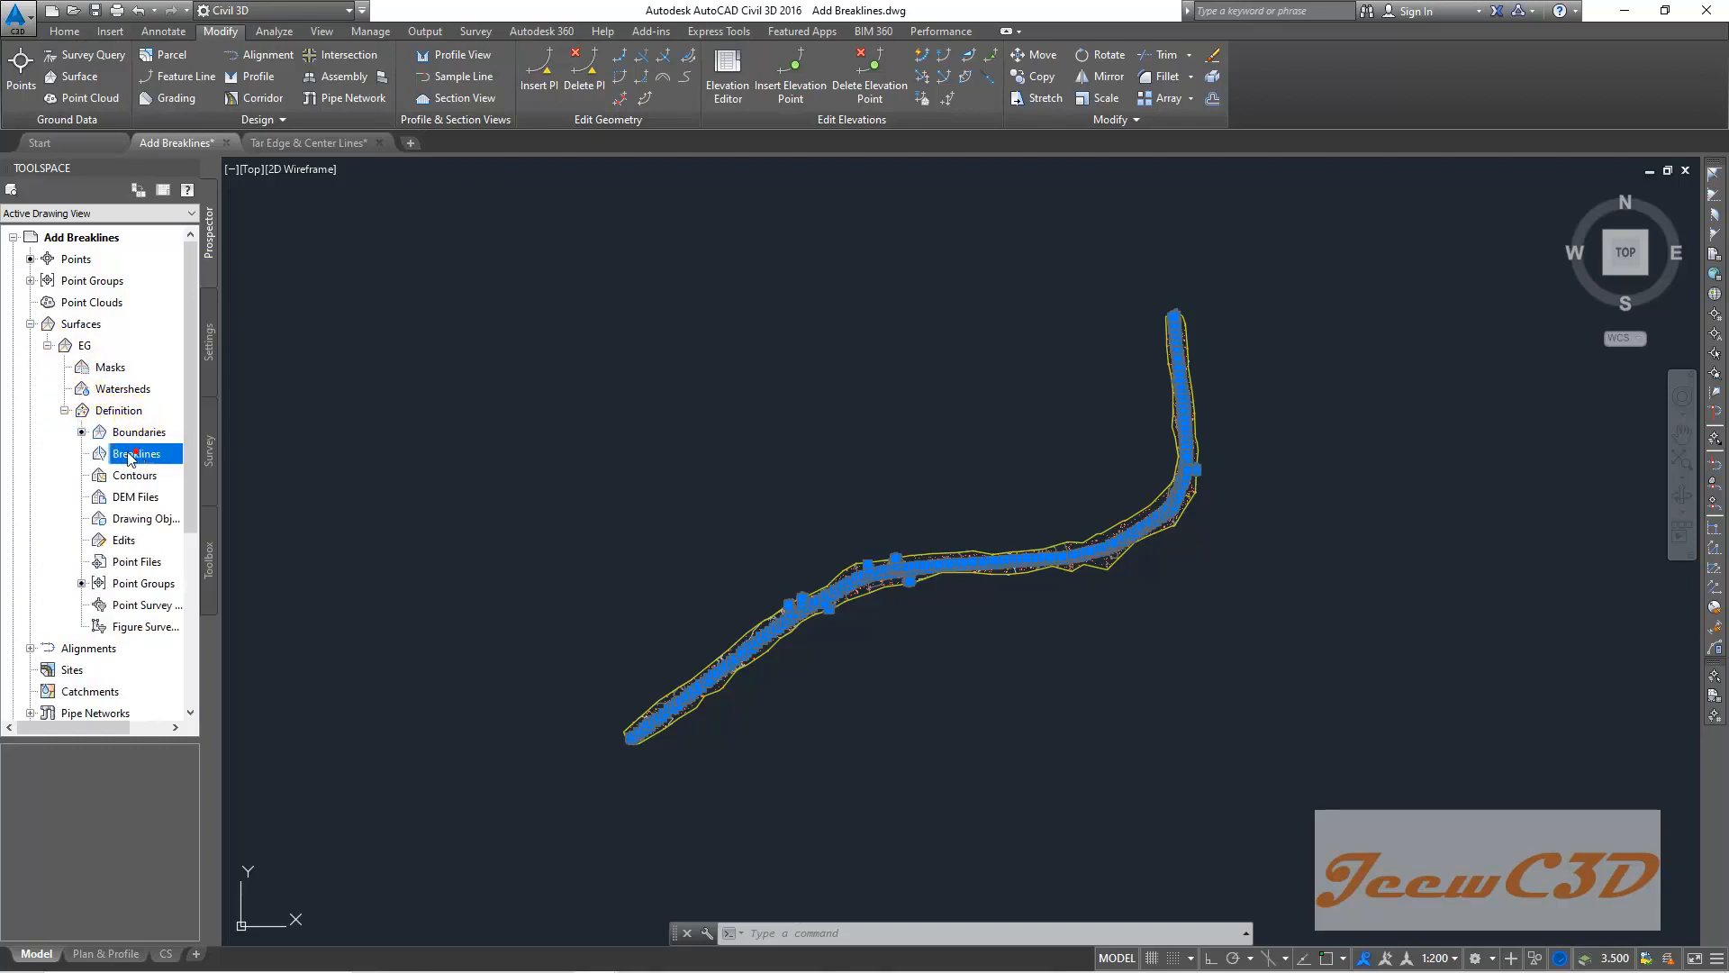
{"action": "right_click", "coordinate": [144, 460]}
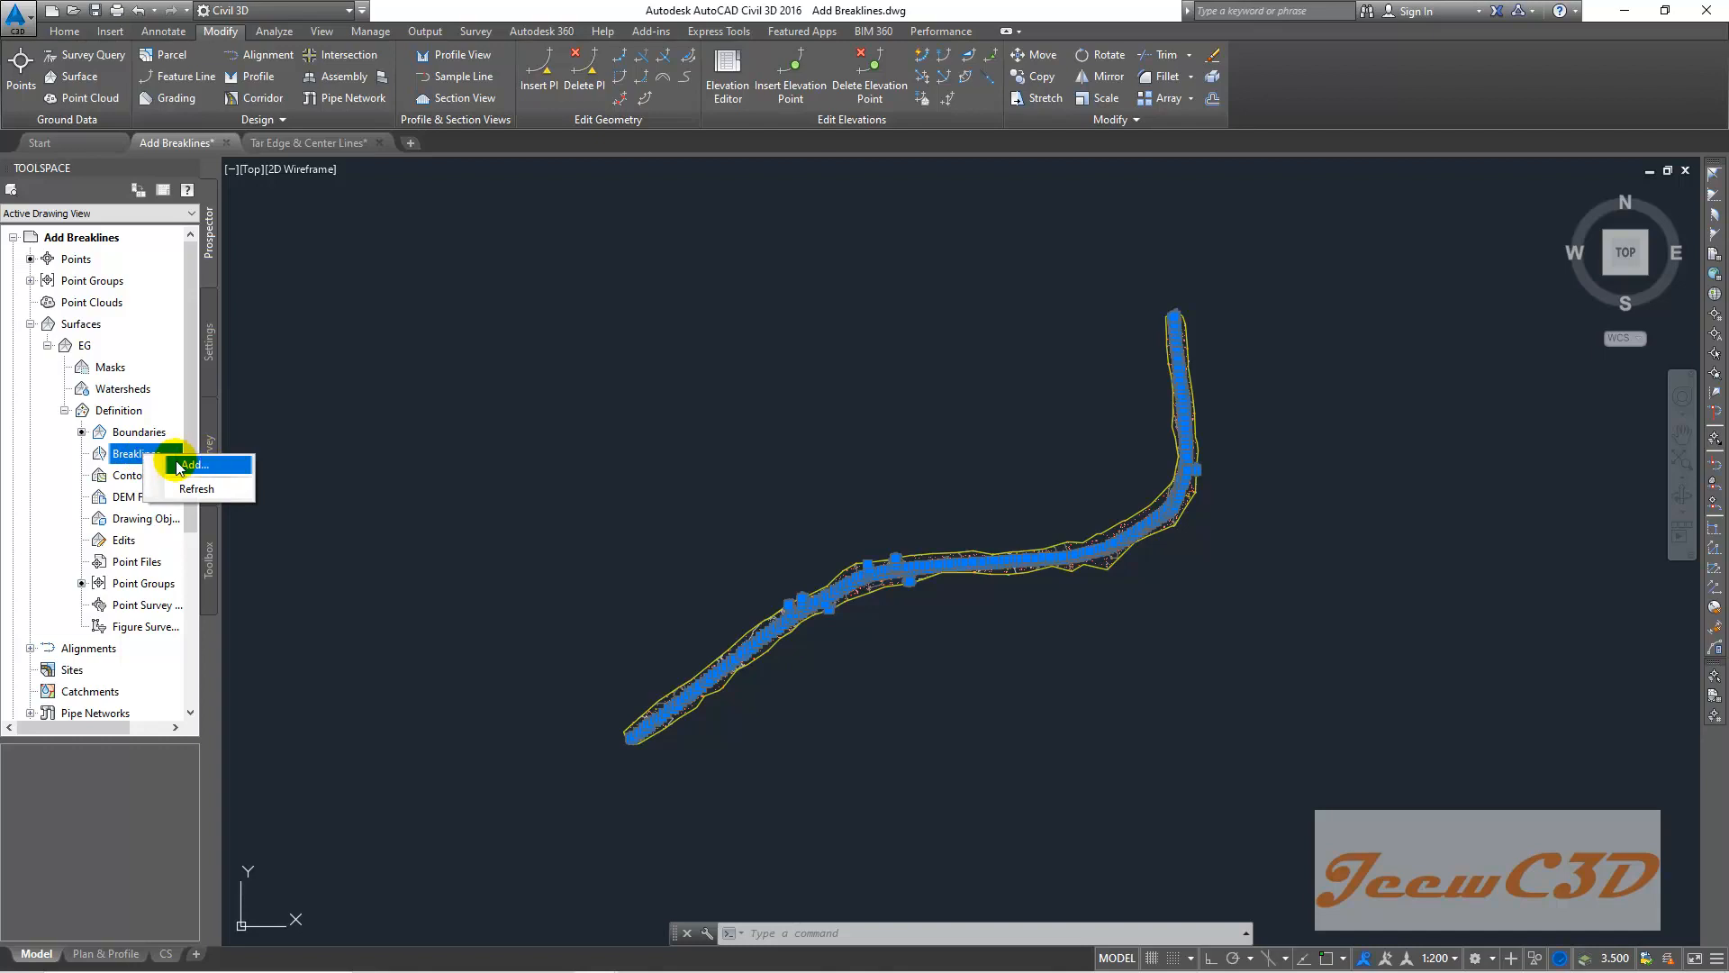
{"action": "left_click", "coordinate": [194, 463]}
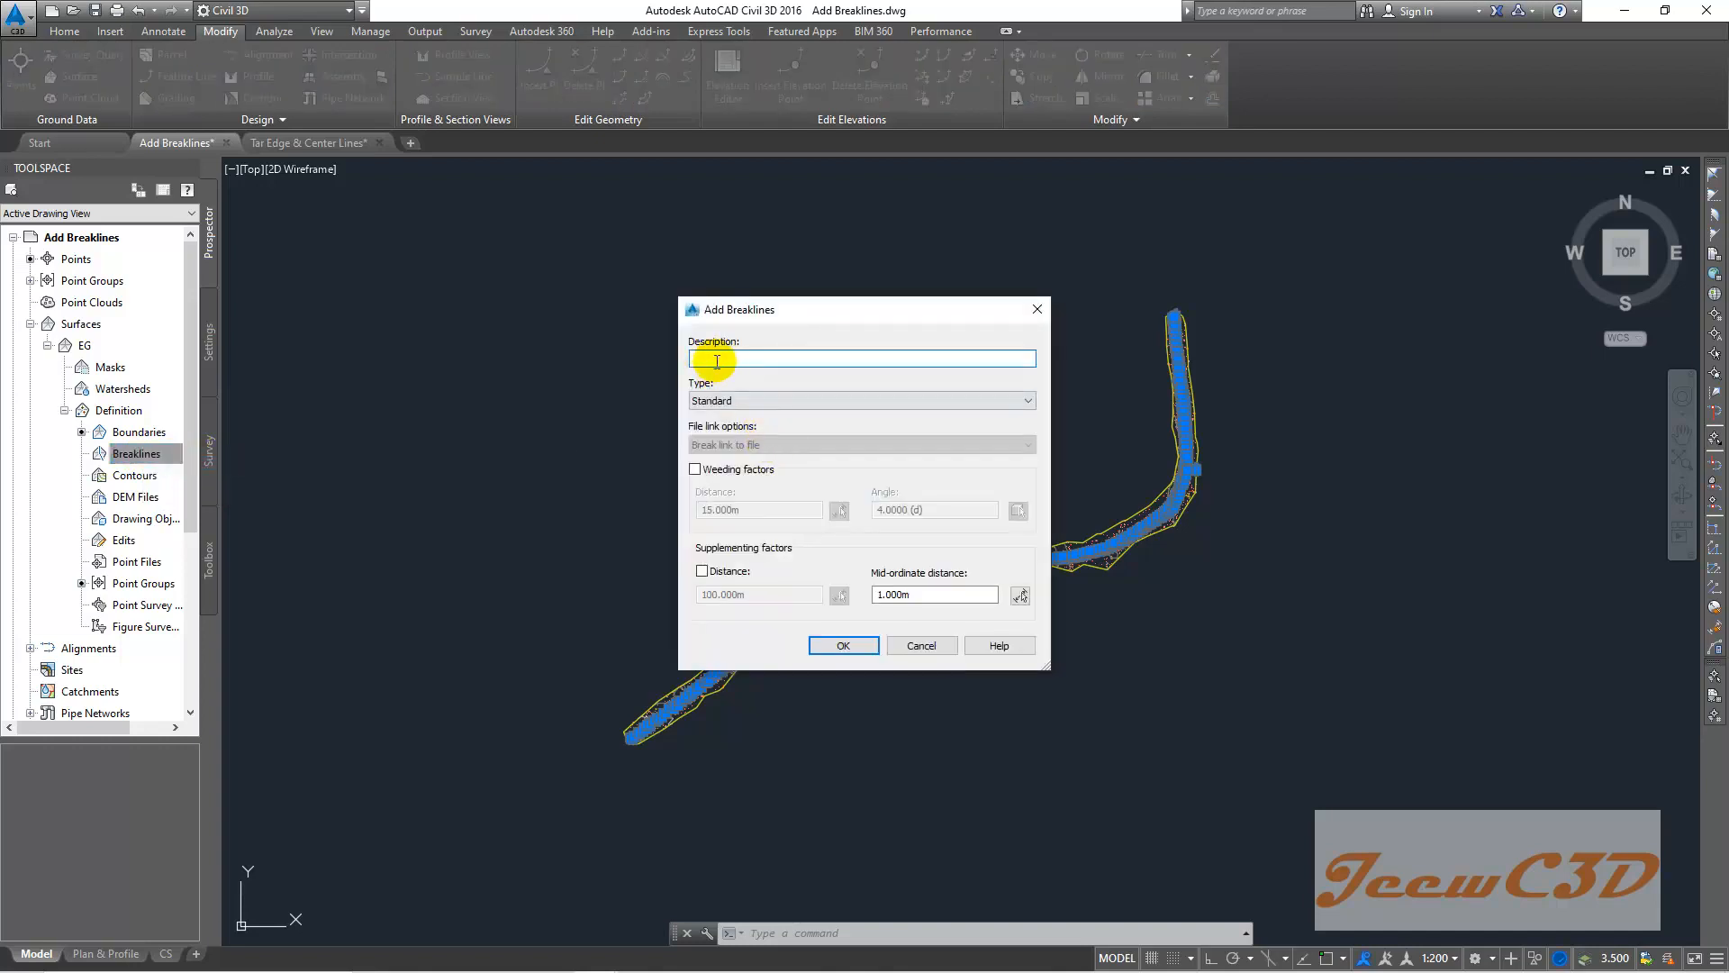
{"action": "type", "text": "Breaklines"}
{"action": "left_click", "coordinate": [728, 402]}
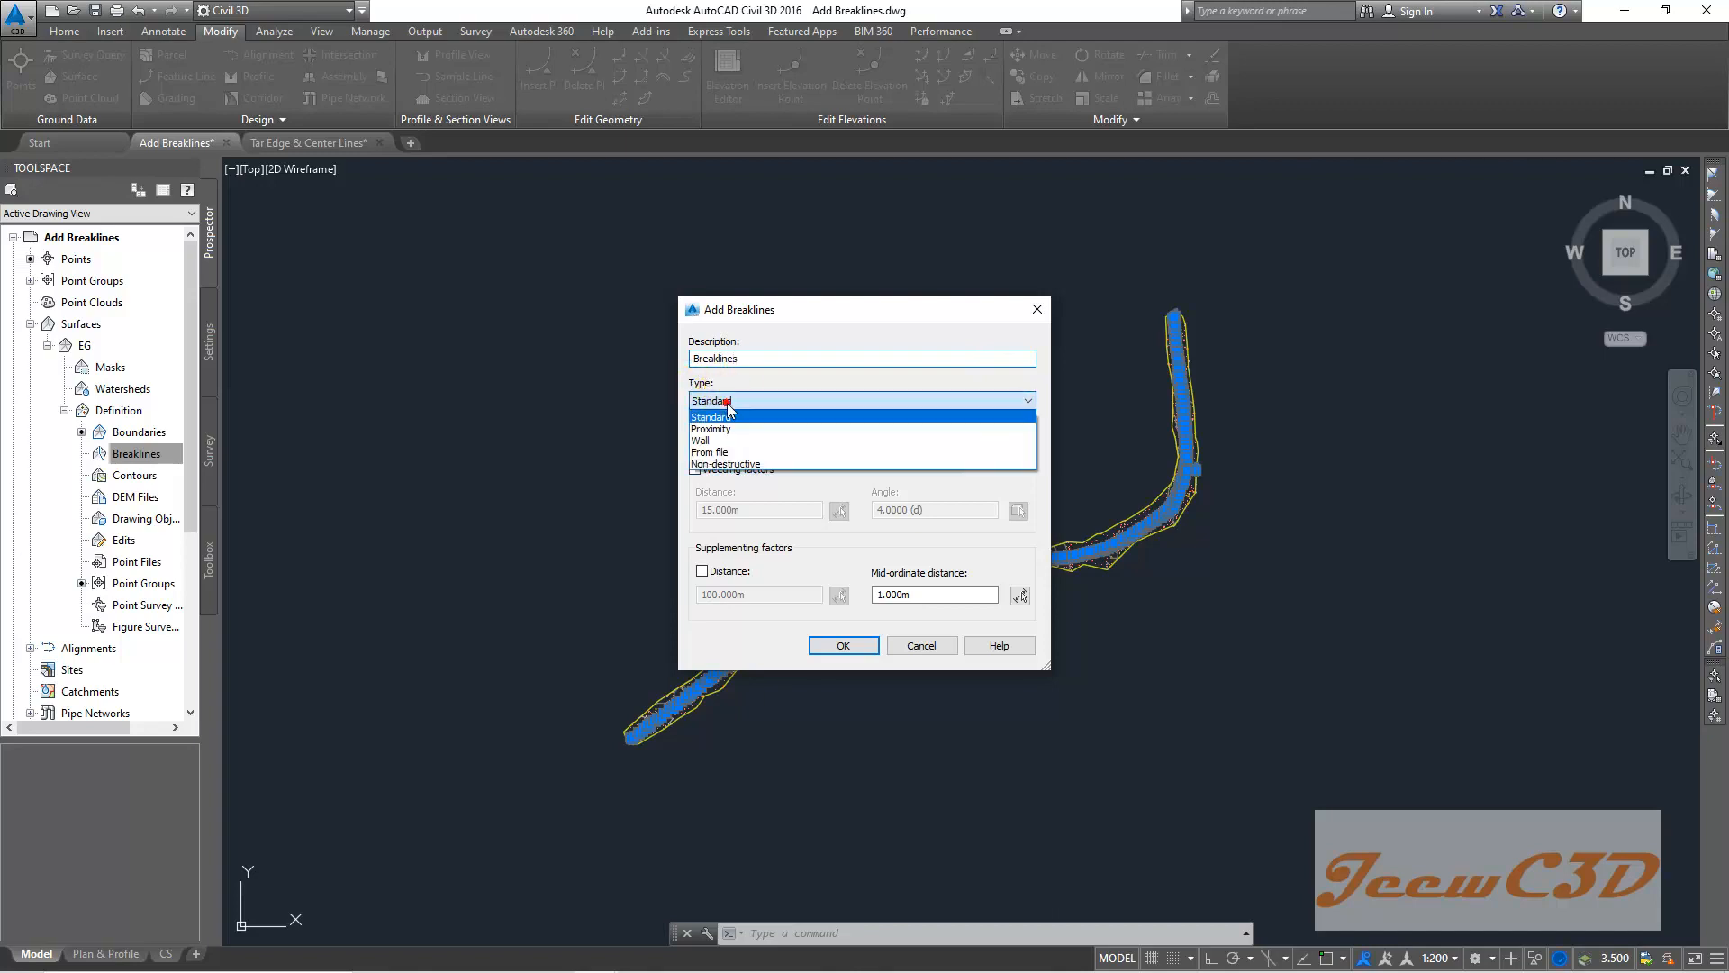
{"action": "left_click", "coordinate": [720, 431]}
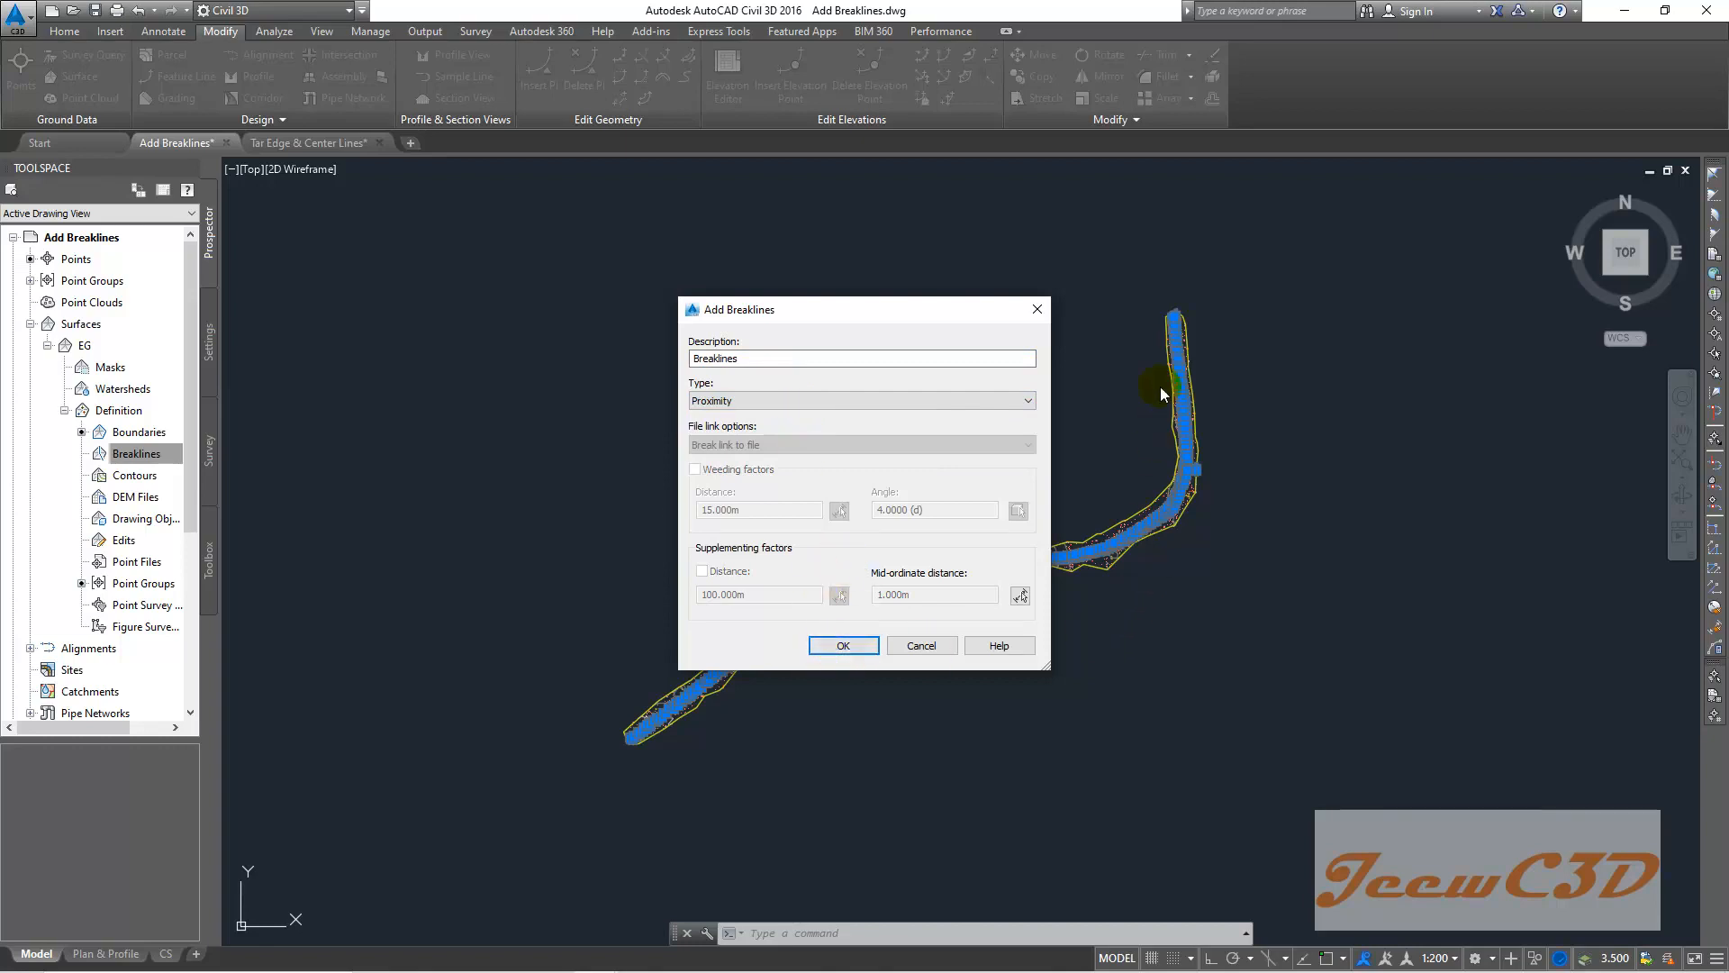
{"action": "left_click", "coordinate": [824, 649]}
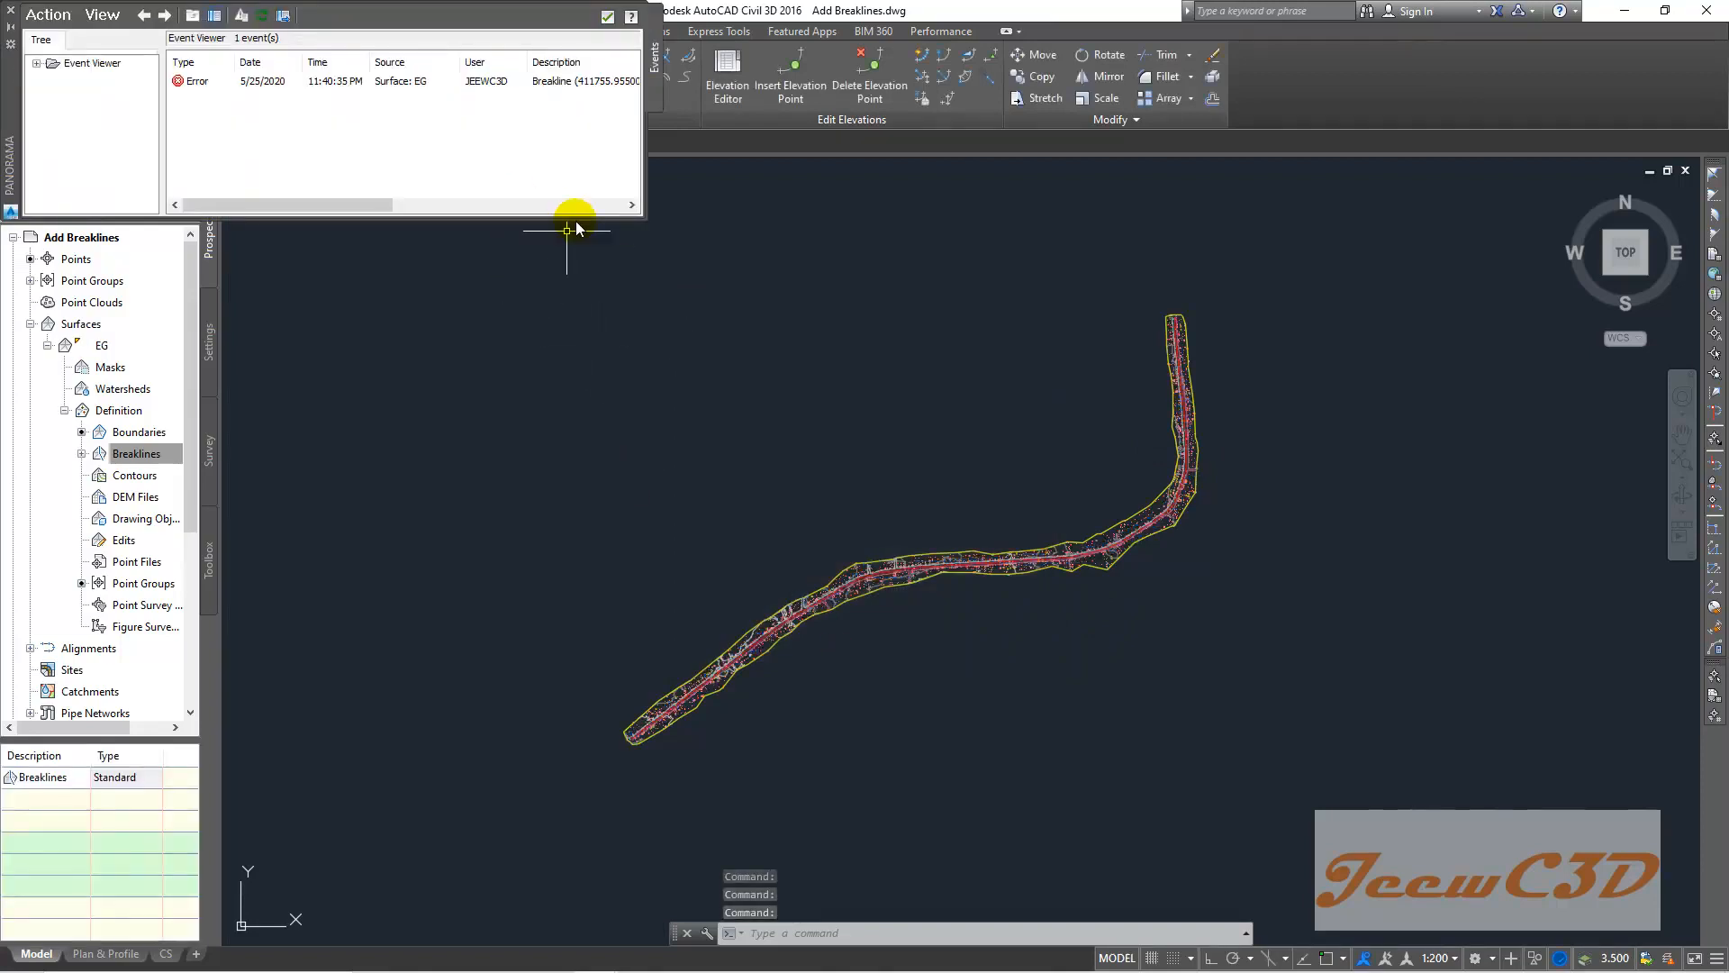
{"action": "left_click", "coordinate": [607, 18]}
Examine the EG surface's contours where they cross the tar edge and center lines at the road's southwest end.
{"action": "middle_click_drag", "start_coordinate": [582, 525], "coordinate": [772, 463]}
{"action": "scroll", "coordinate": [791, 617], "scroll_direction": "up", "scroll_amount": 8}
{"action": "scroll", "coordinate": [903, 624], "scroll_direction": "down", "scroll_amount": 2}
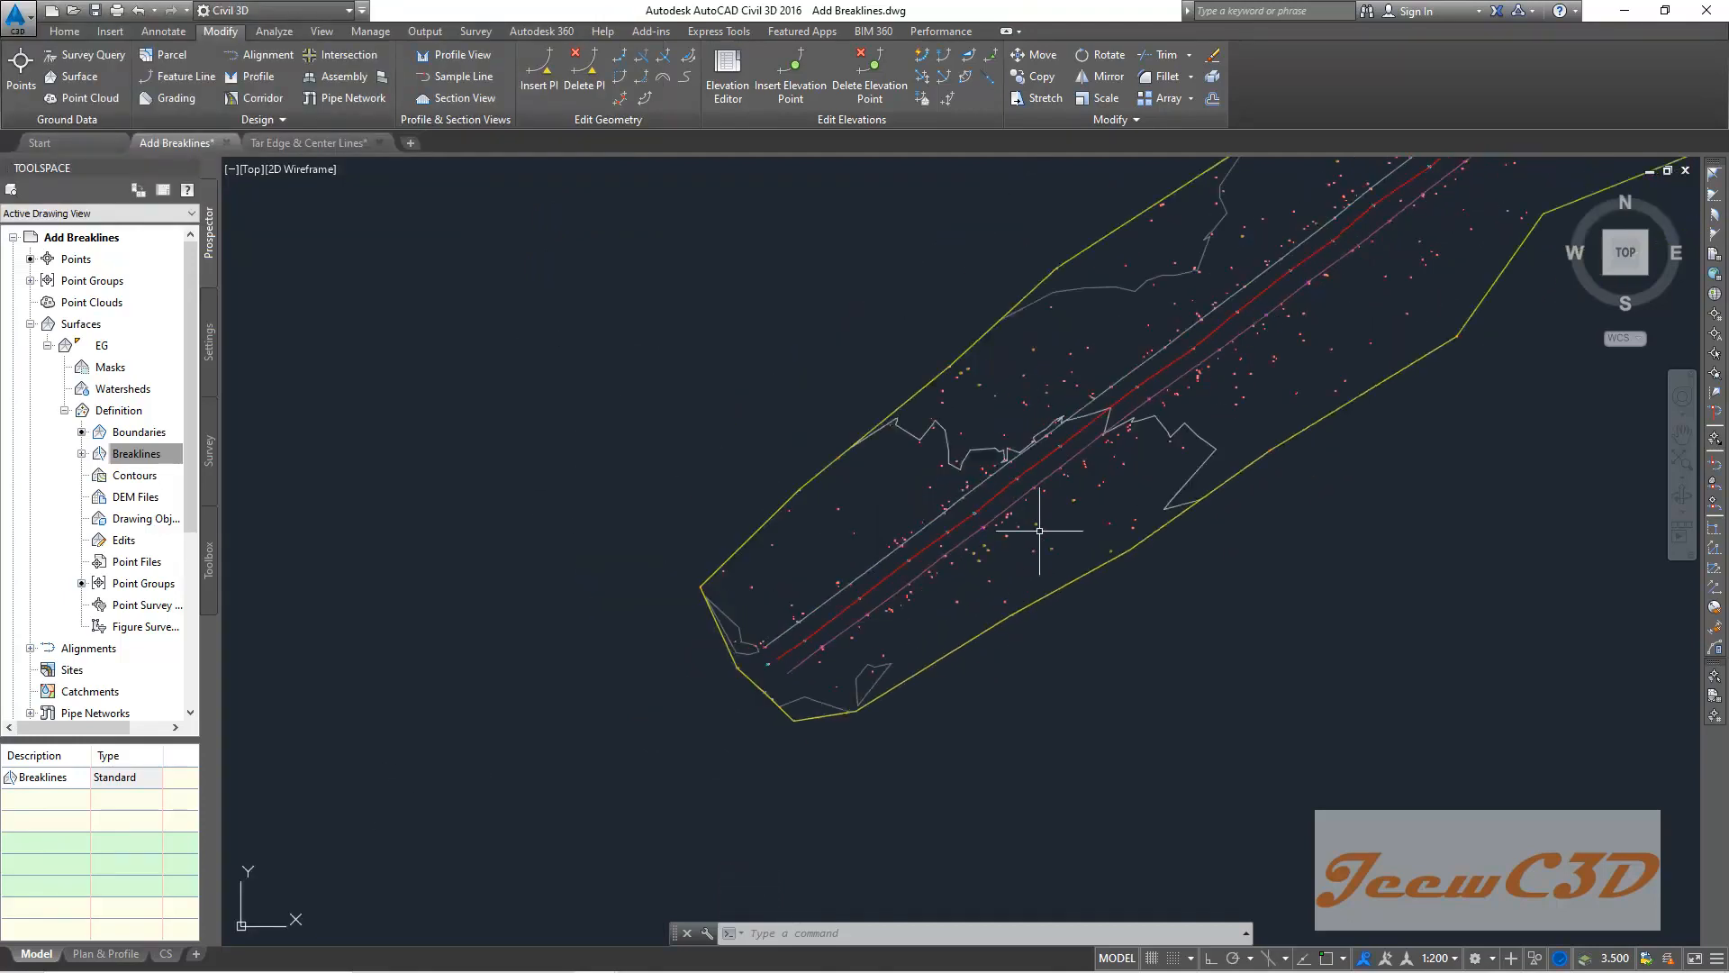
{"action": "middle_click_drag", "start_coordinate": [1044, 530], "coordinate": [814, 618]}
{"action": "key", "text": "Escape"}
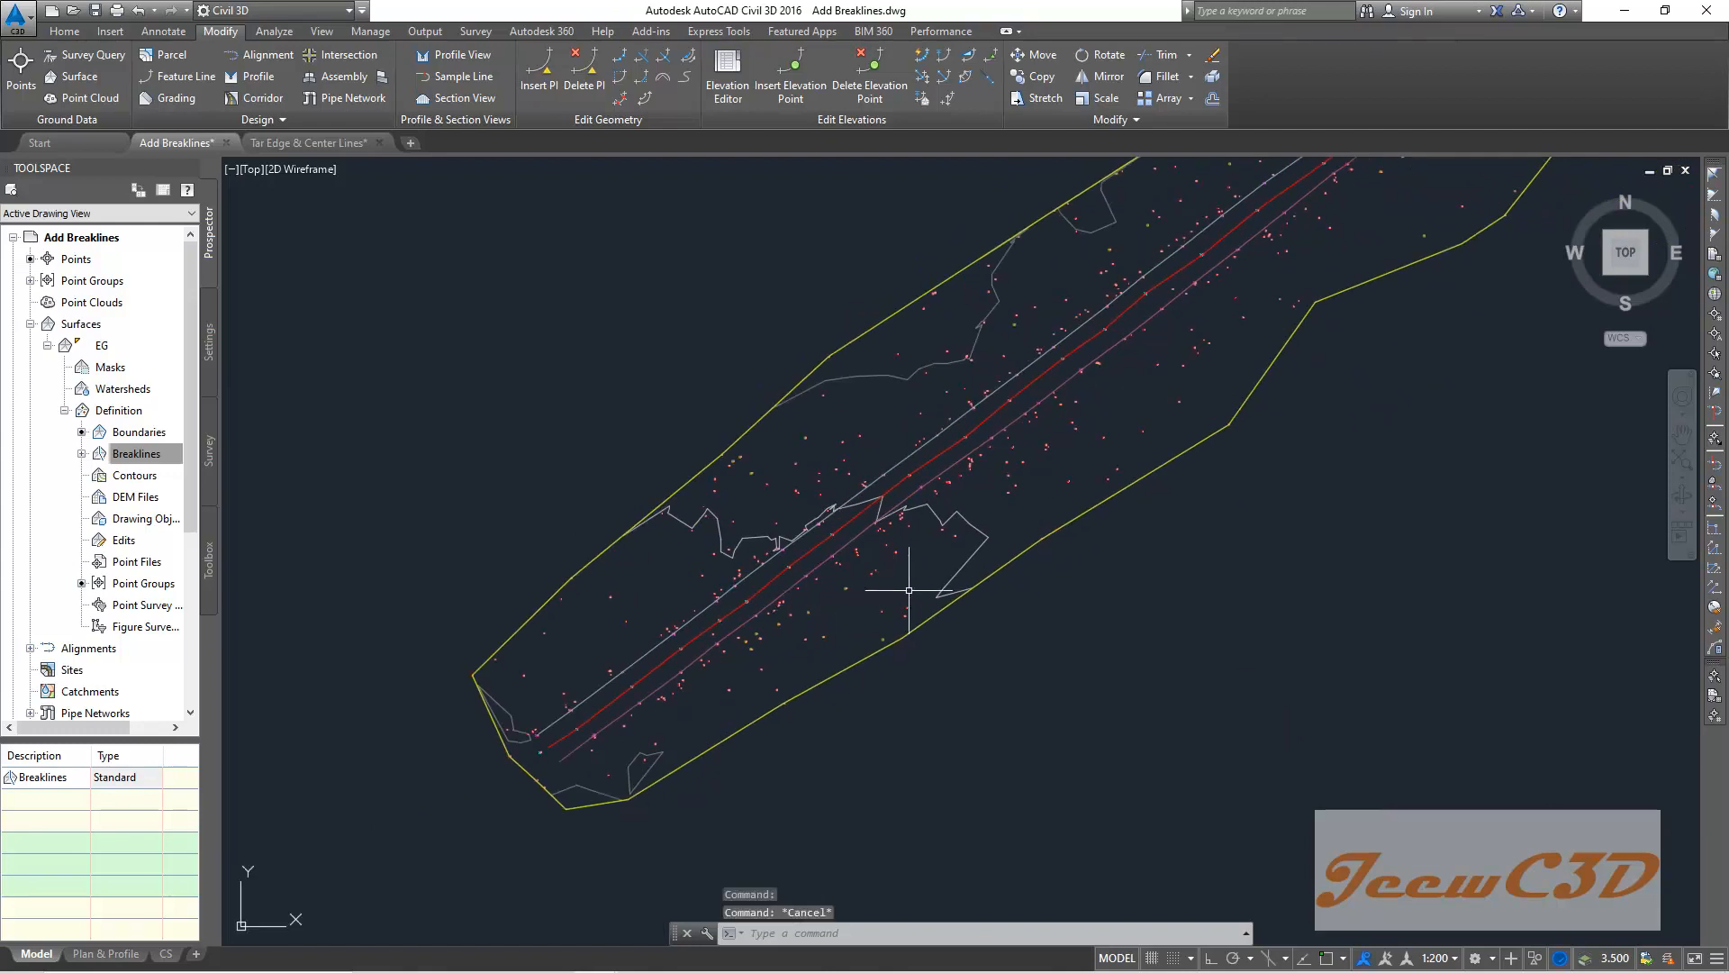
{"action": "scroll", "coordinate": [943, 580], "scroll_direction": "up", "scroll_amount": 2}
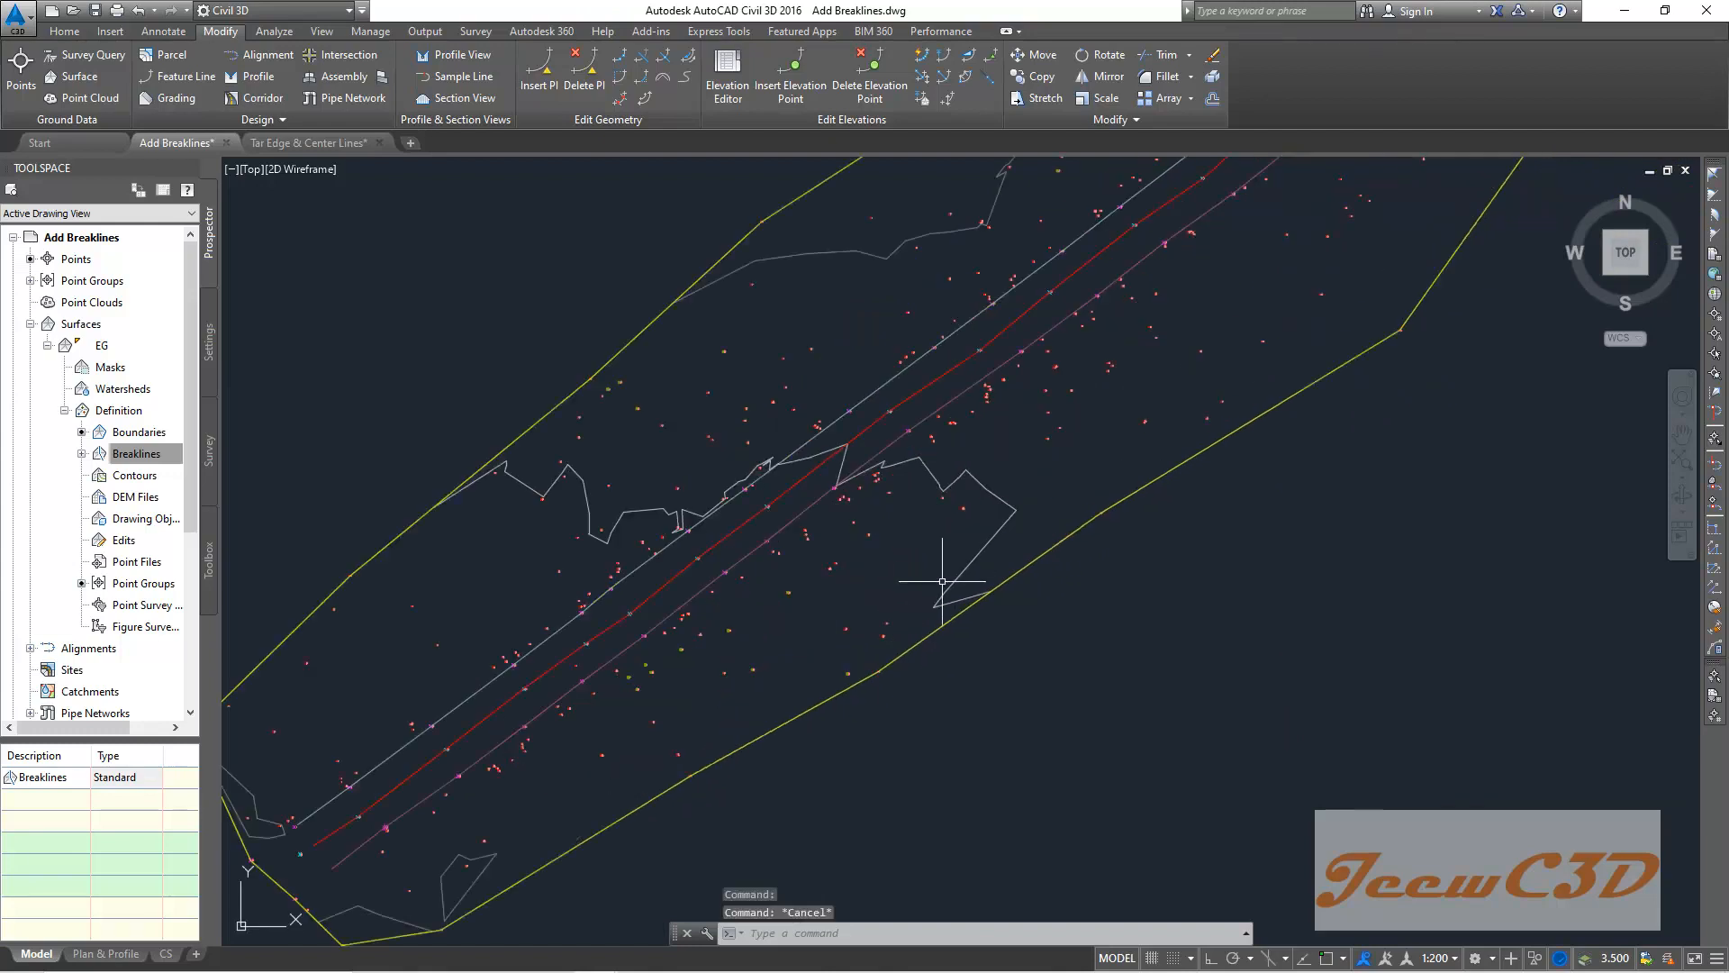
Open the EG surface in the Object Viewer and turn it from plan view to a tilted 3D view.
{"action": "left_click", "coordinate": [995, 536]}
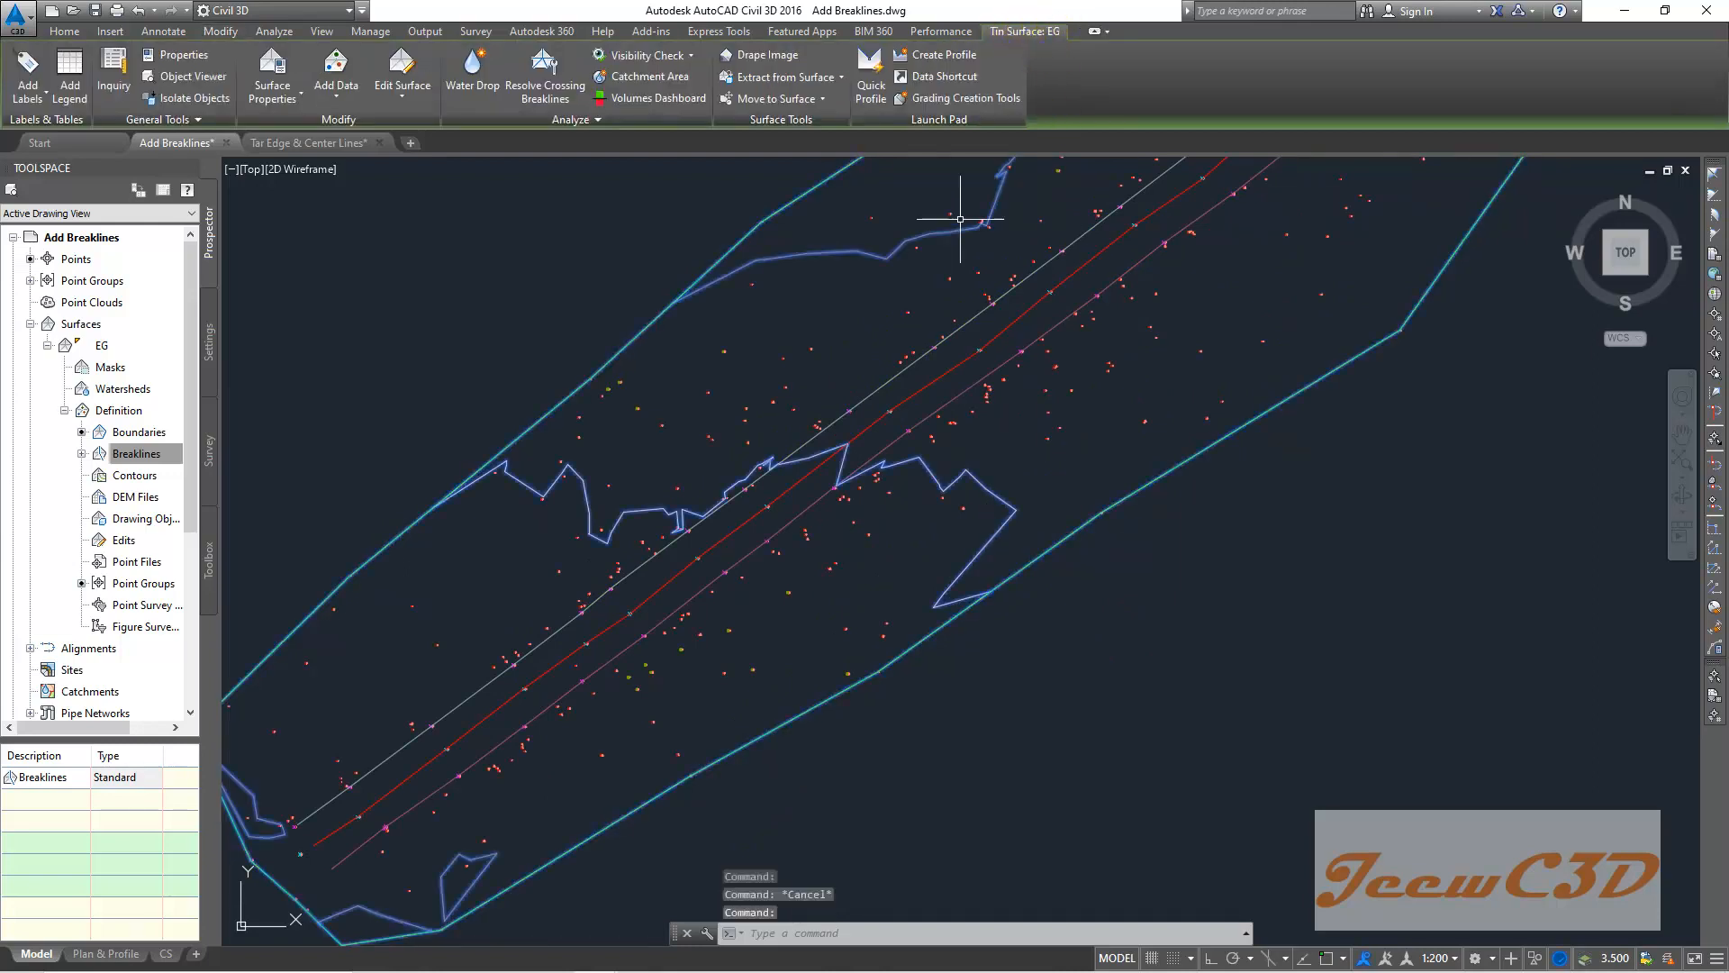
{"action": "right_click", "coordinate": [511, 278]}
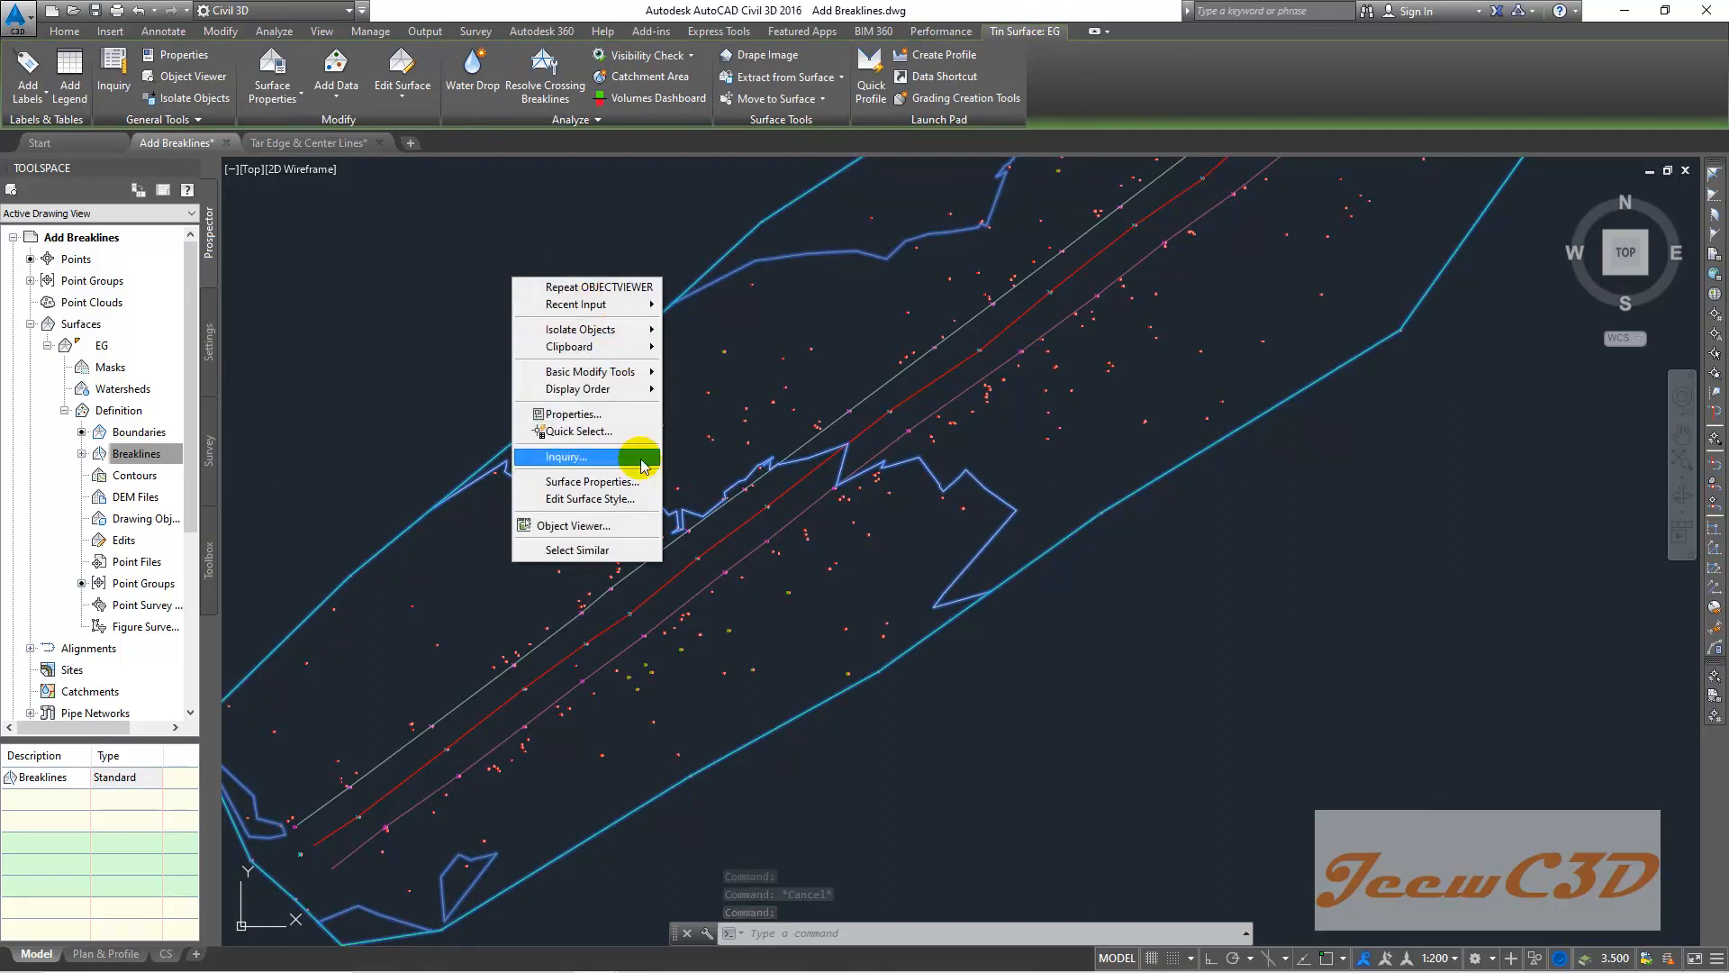
{"action": "left_click", "coordinate": [577, 525]}
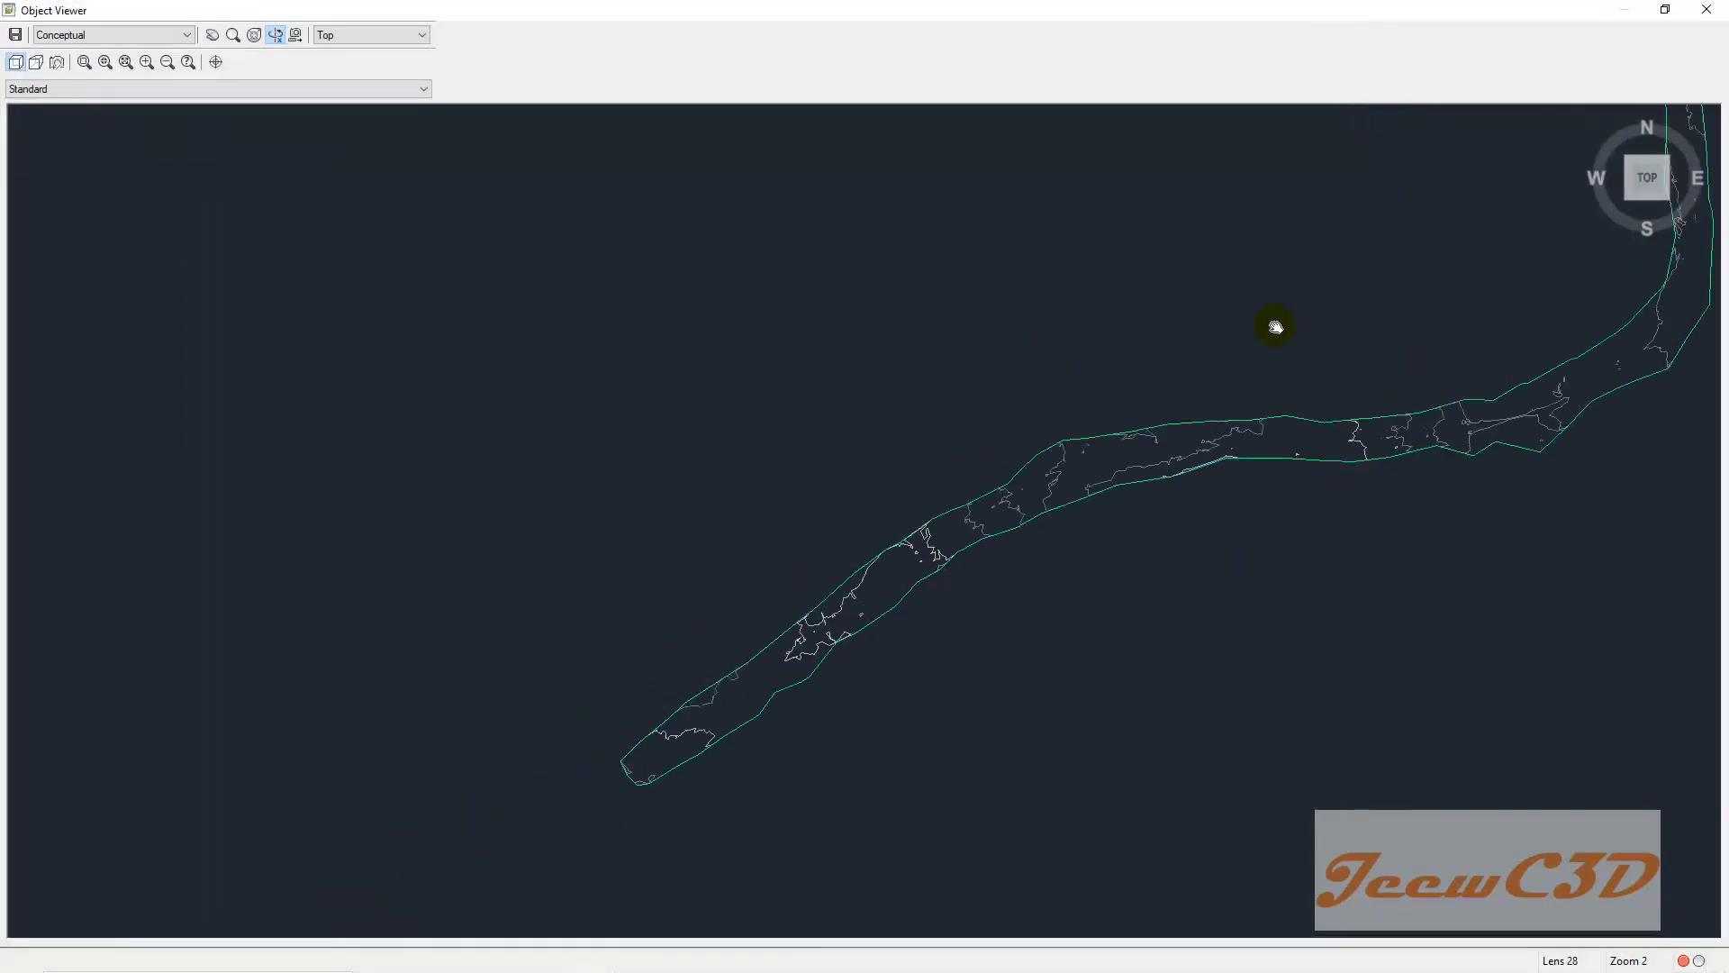
{"action": "left_click_drag", "start_coordinate": [838, 494], "coordinate": [1011, 436]}
{"action": "left_click_drag", "start_coordinate": [880, 529], "coordinate": [1031, 521]}
{"action": "left_click_drag", "start_coordinate": [1113, 452], "coordinate": [1311, 471]}
{"action": "left_click_drag", "start_coordinate": [850, 640], "coordinate": [909, 446]}
Inspect the 3D shape of the road strip from its southwest end through the bends, and close the Object Viewer.
{"action": "middle_click_drag", "start_coordinate": [909, 447], "coordinate": [738, 741]}
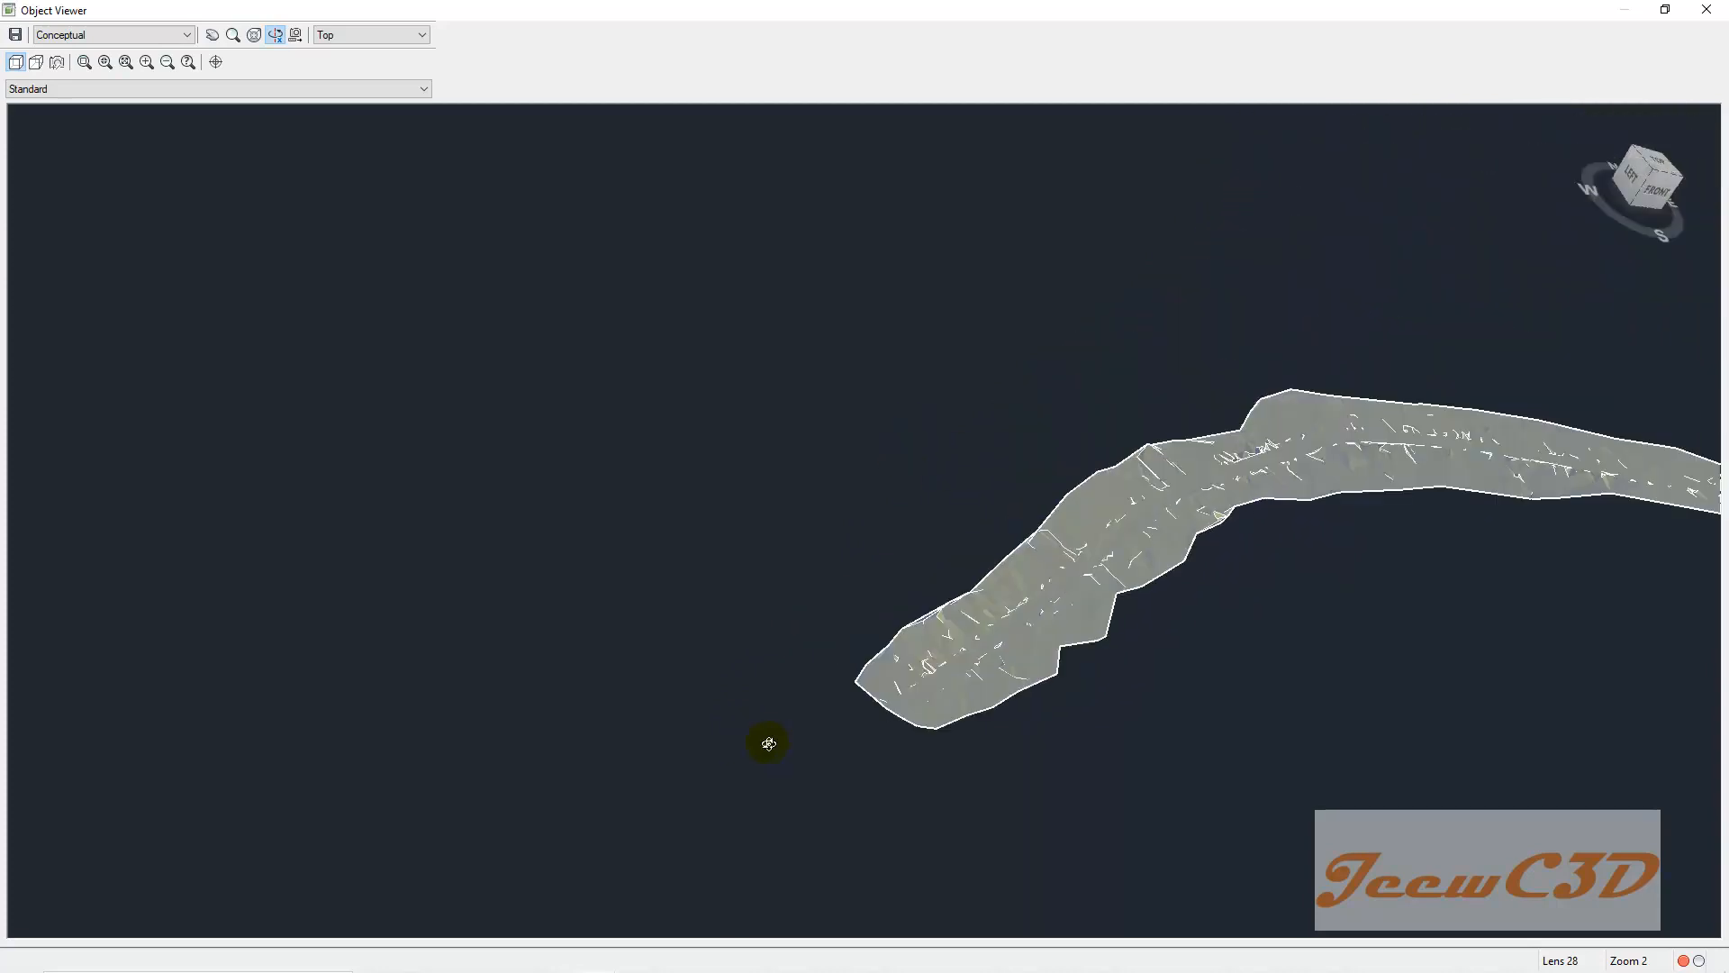
{"action": "scroll", "coordinate": [1147, 683], "scroll_direction": "up", "scroll_amount": 2}
{"action": "middle_click_drag", "start_coordinate": [1189, 722], "coordinate": [717, 200]}
{"action": "left_click_drag", "start_coordinate": [873, 544], "coordinate": [993, 603]}
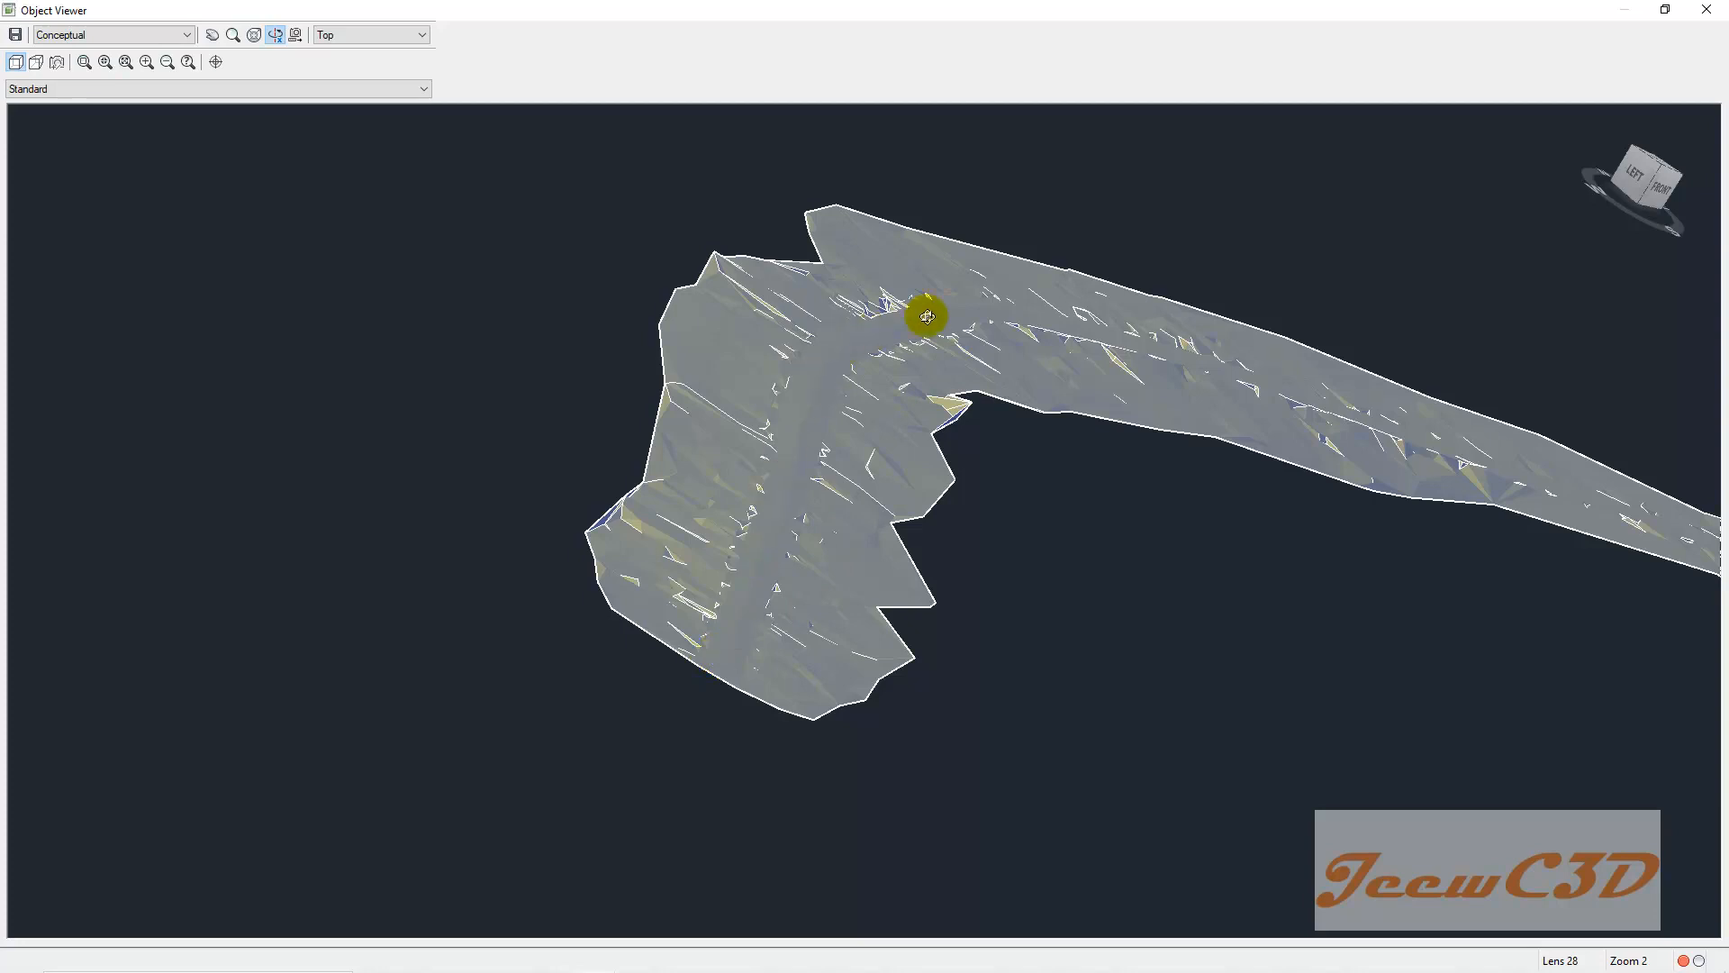
{"action": "left_click_drag", "start_coordinate": [1061, 598], "coordinate": [976, 777]}
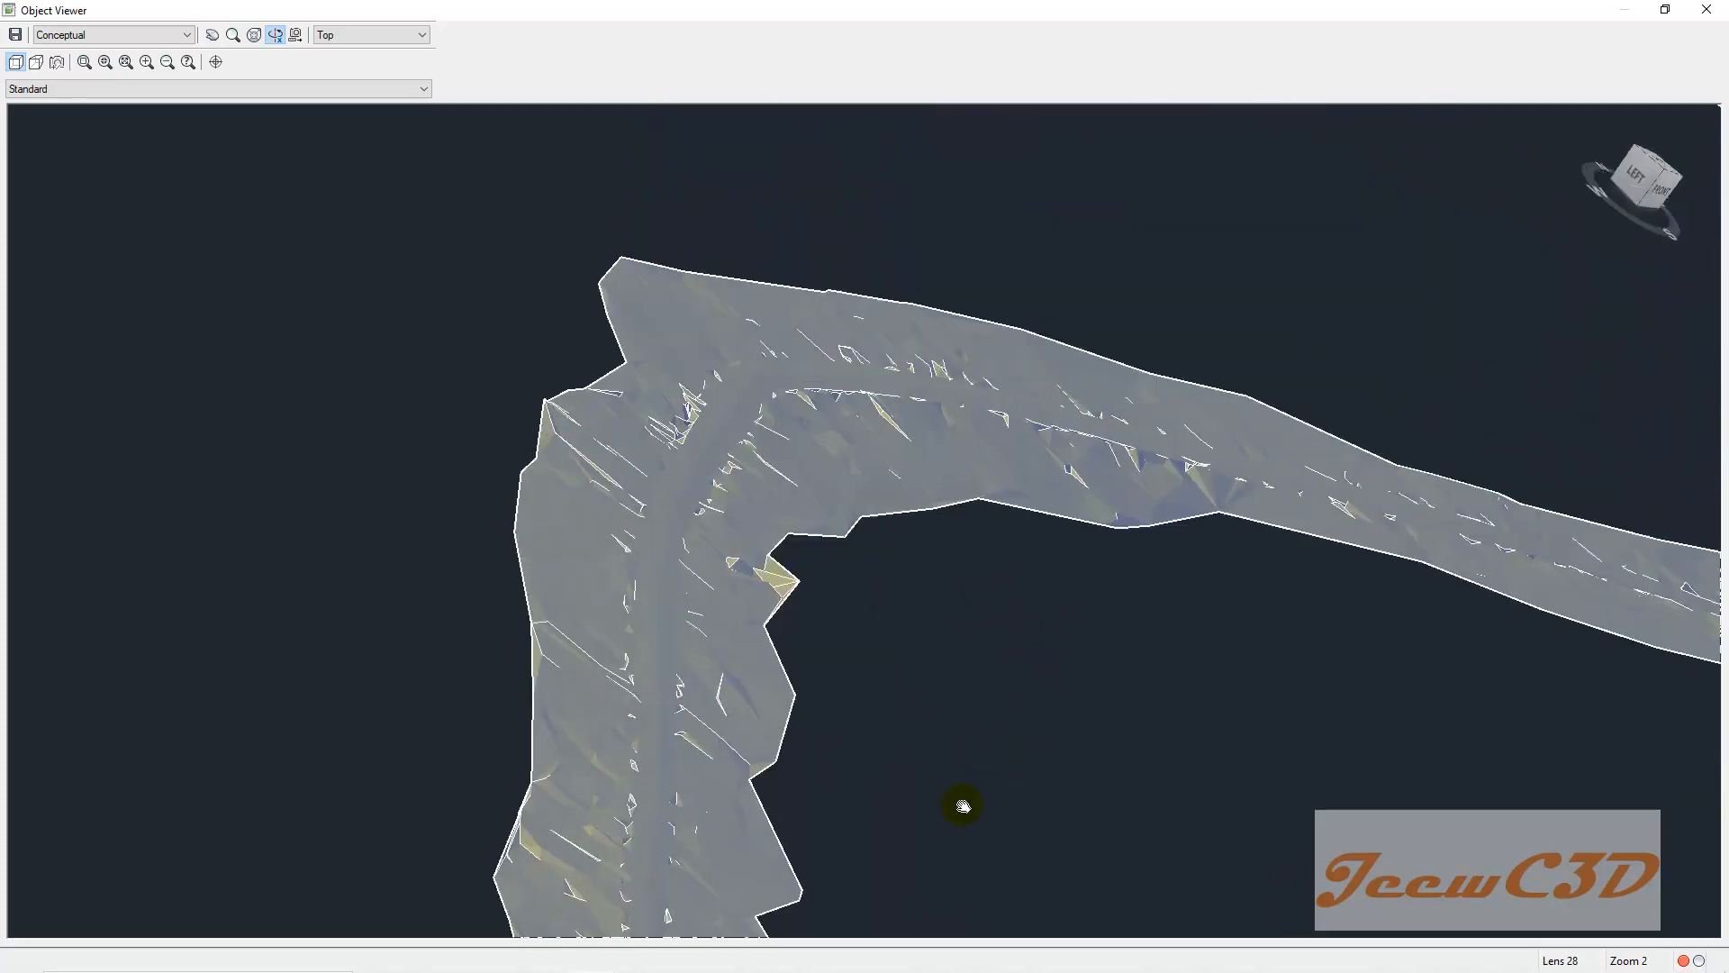
{"action": "scroll", "coordinate": [1078, 726], "scroll_direction": "down", "scroll_amount": 2}
{"action": "middle_click_drag", "start_coordinate": [1077, 726], "coordinate": [928, 699]}
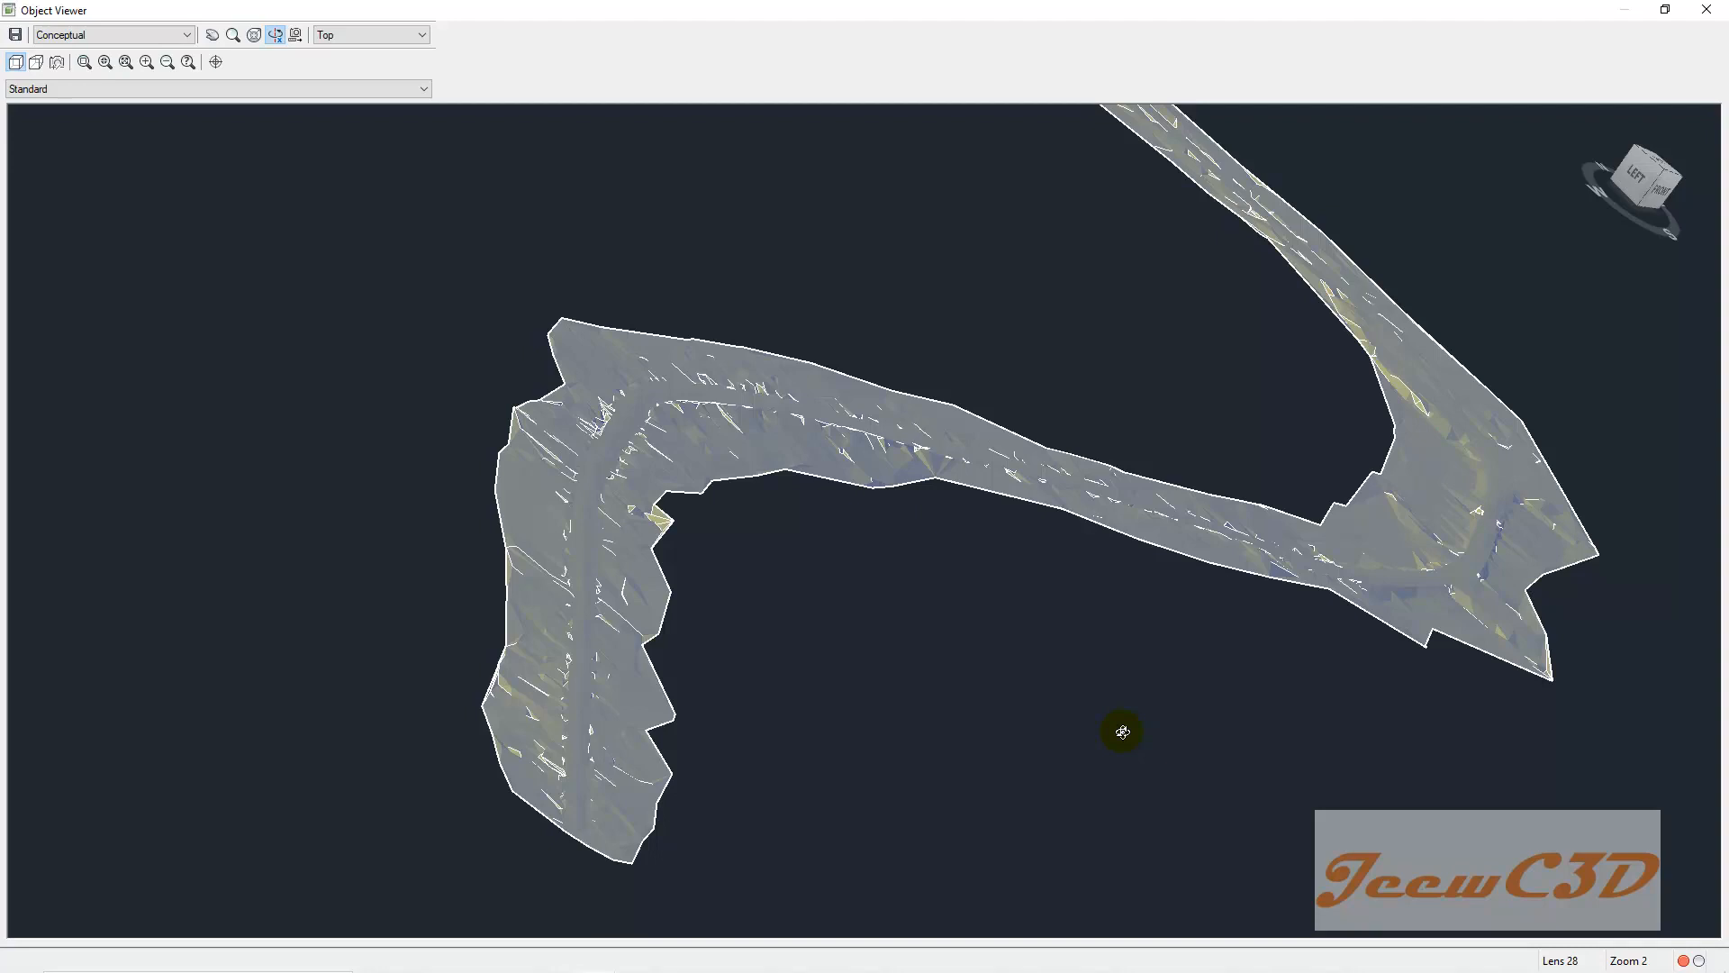
{"action": "left_click", "coordinate": [1706, 10]}
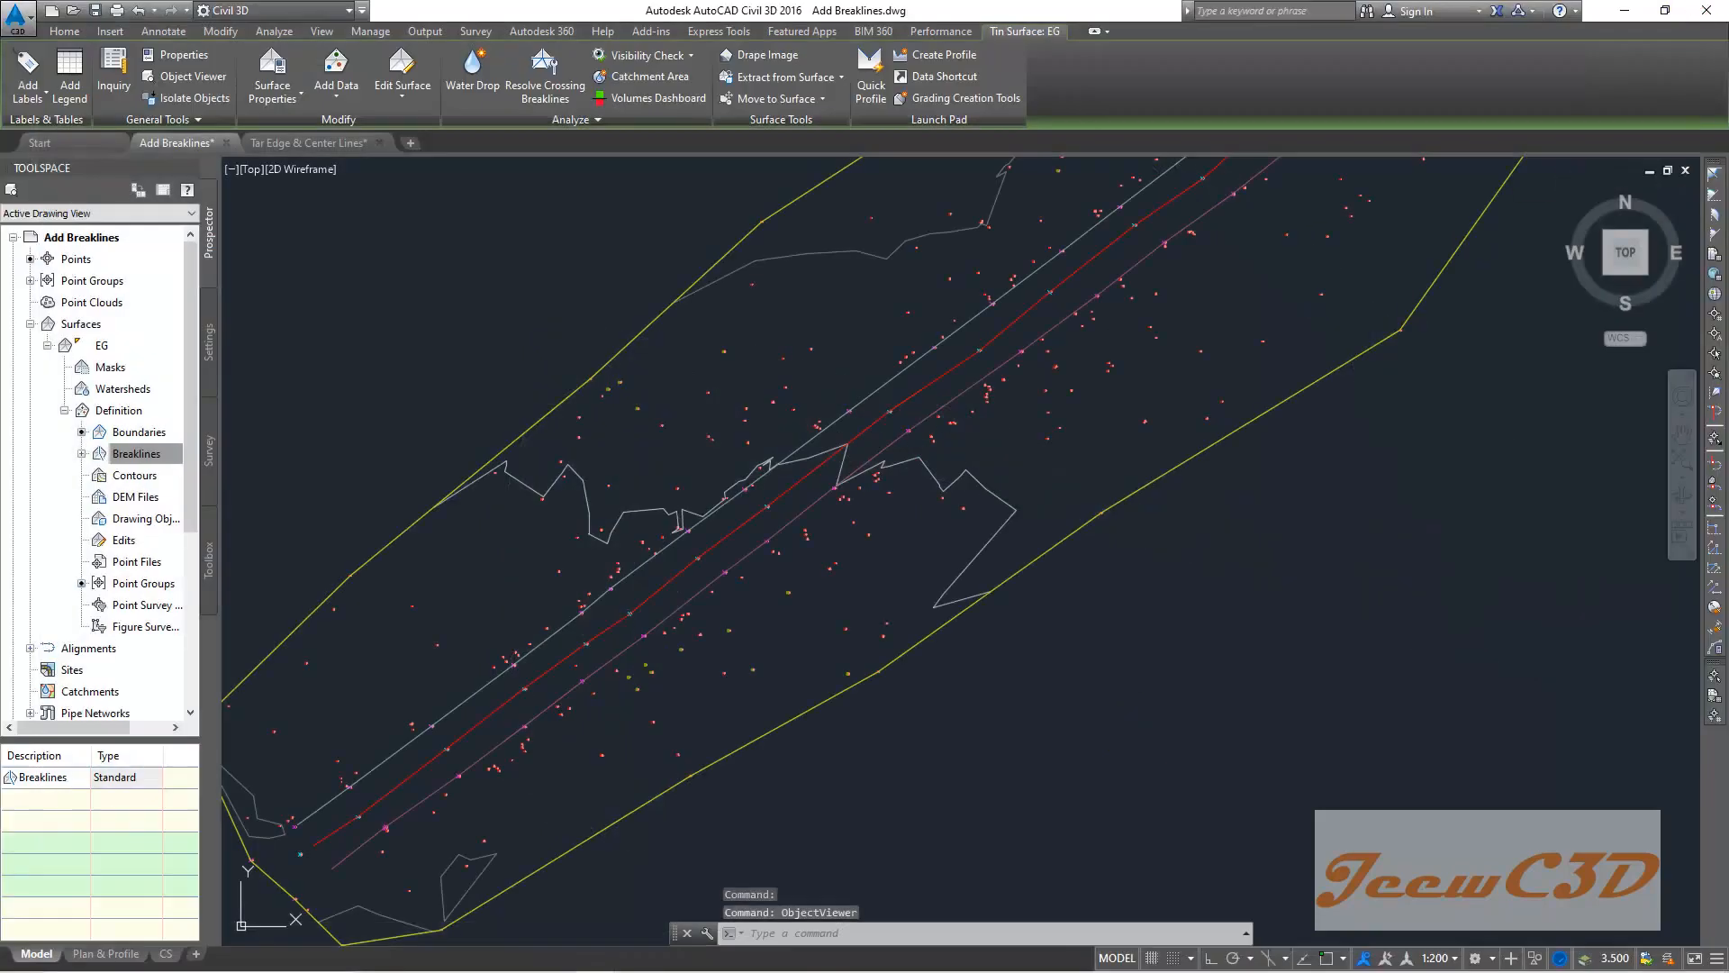
{"action": "key", "text": "Escape"}
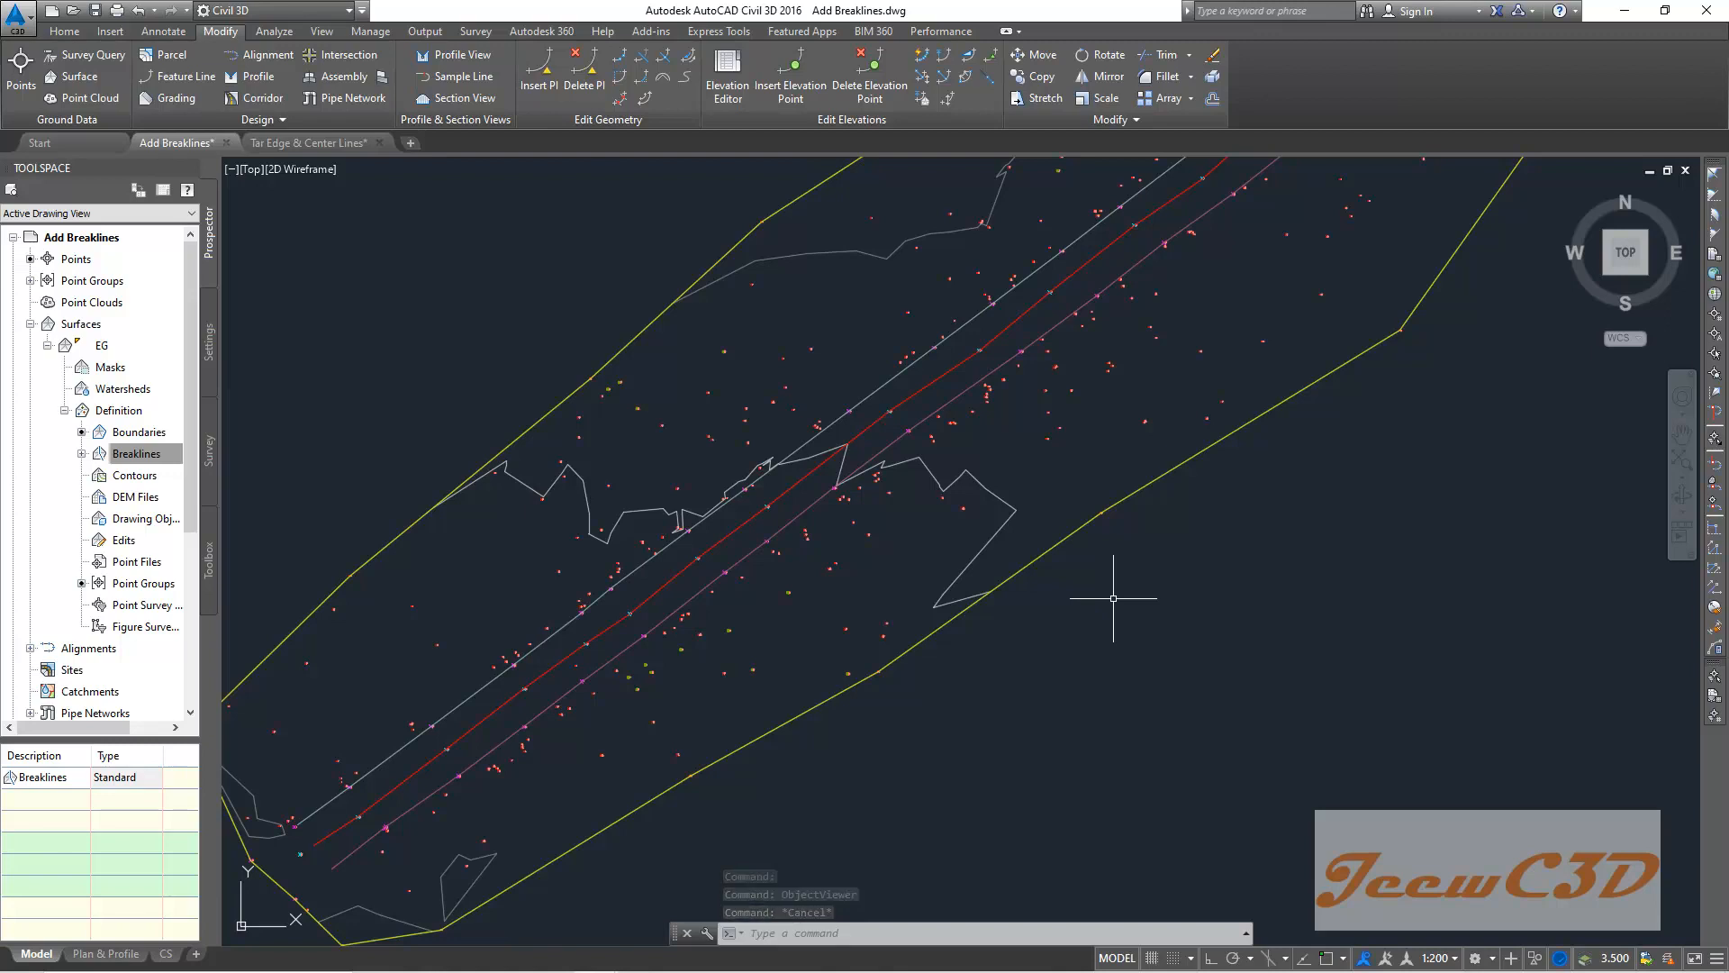
{"action": "scroll", "coordinate": [1114, 598], "scroll_direction": "down", "scroll_amount": 3}
{"action": "scroll", "coordinate": [1114, 598], "scroll_direction": "down", "scroll_amount": 1}
{"action": "scroll", "coordinate": [945, 695], "scroll_direction": "down", "scroll_amount": 1}
{"action": "scroll", "coordinate": [1062, 694], "scroll_direction": "down", "scroll_amount": 1}
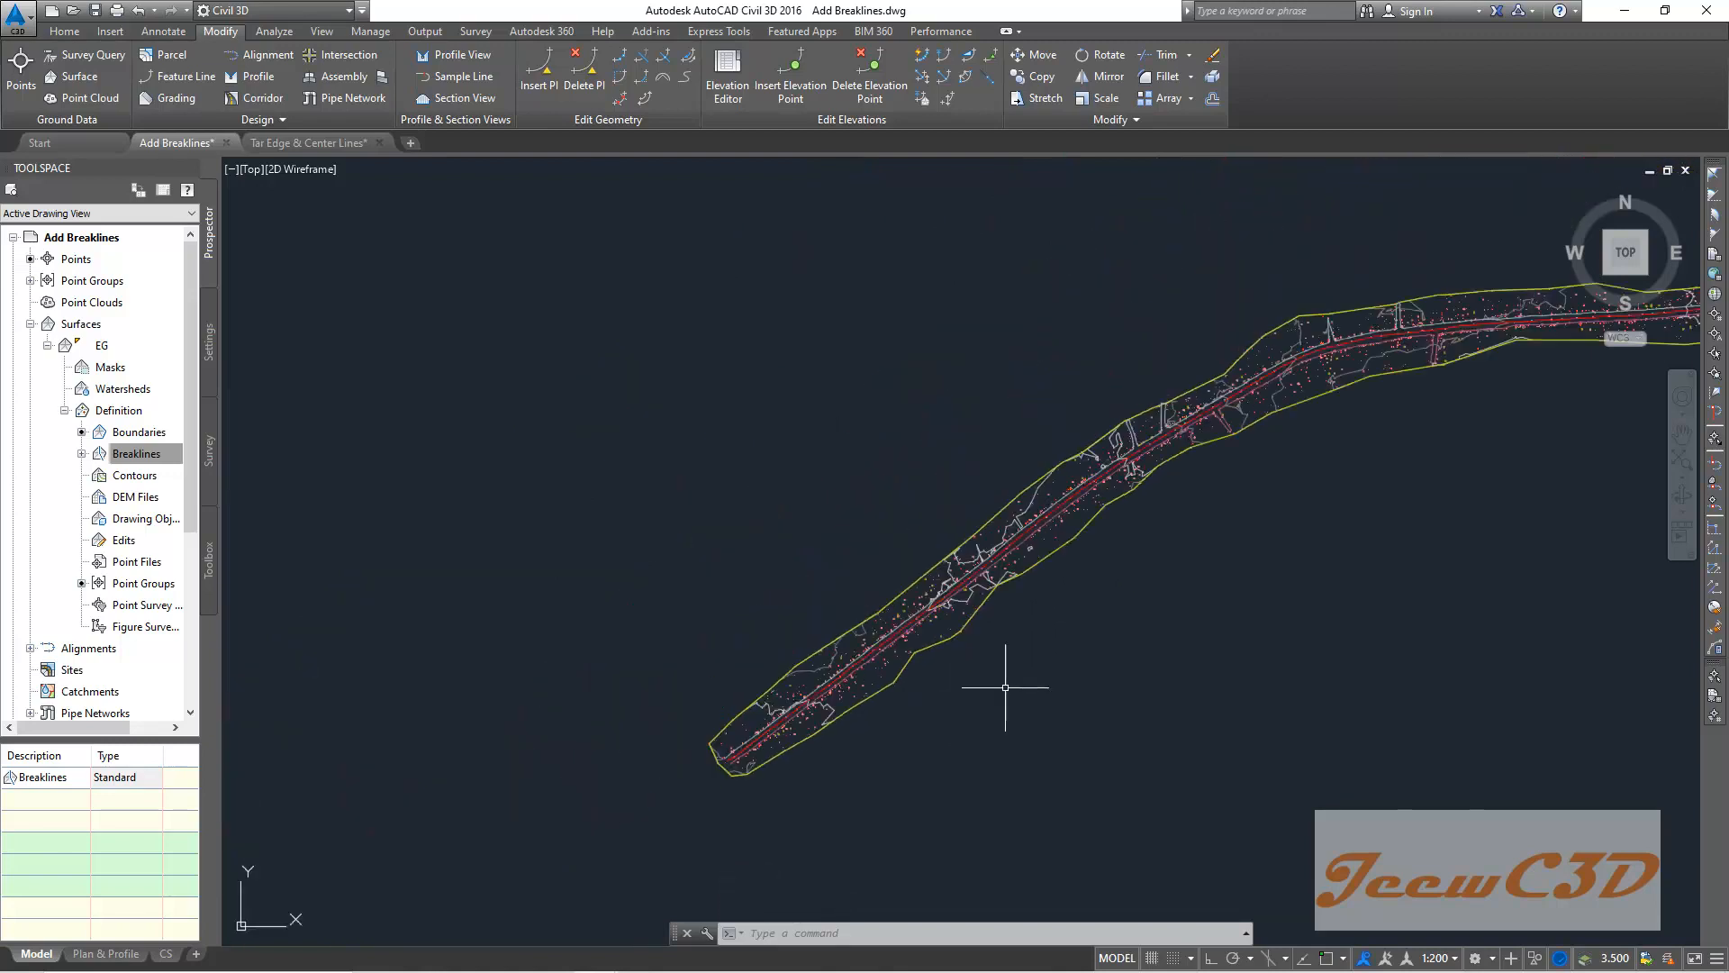